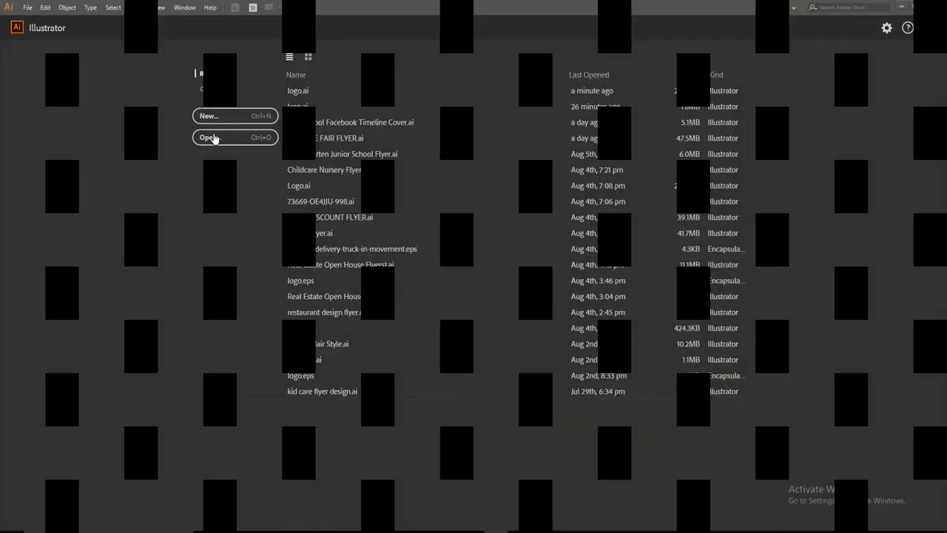
- Create a new blank 21 × 30 cm CMYK document from the Custom preset
click(215, 117)
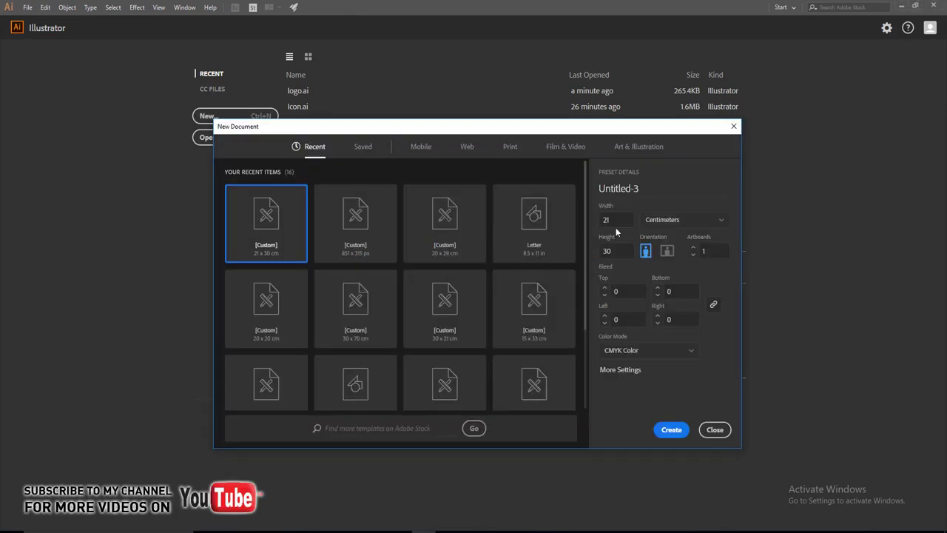
click(671, 432)
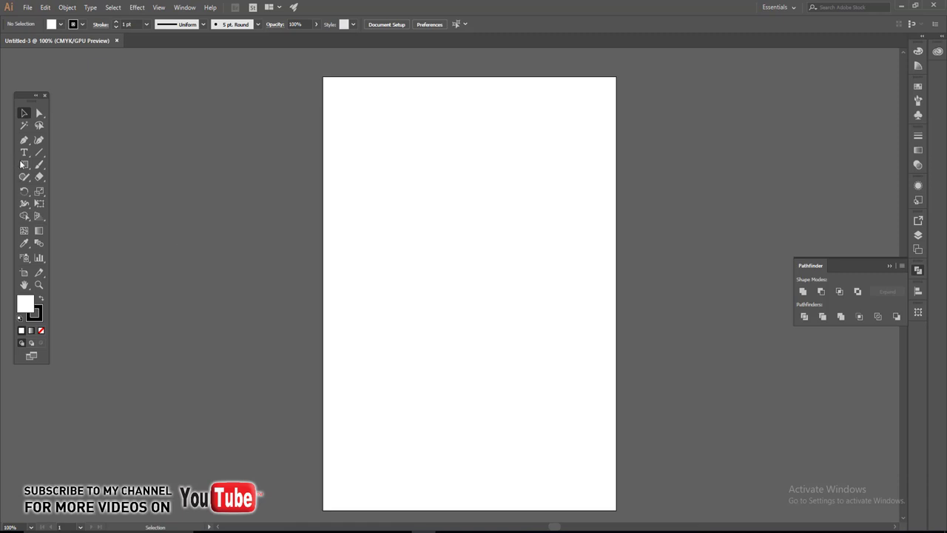
- Draw a small 3.23 × 3.81 cm rectangle near the artboard's top-left
scroll(342, 86, up, 1)
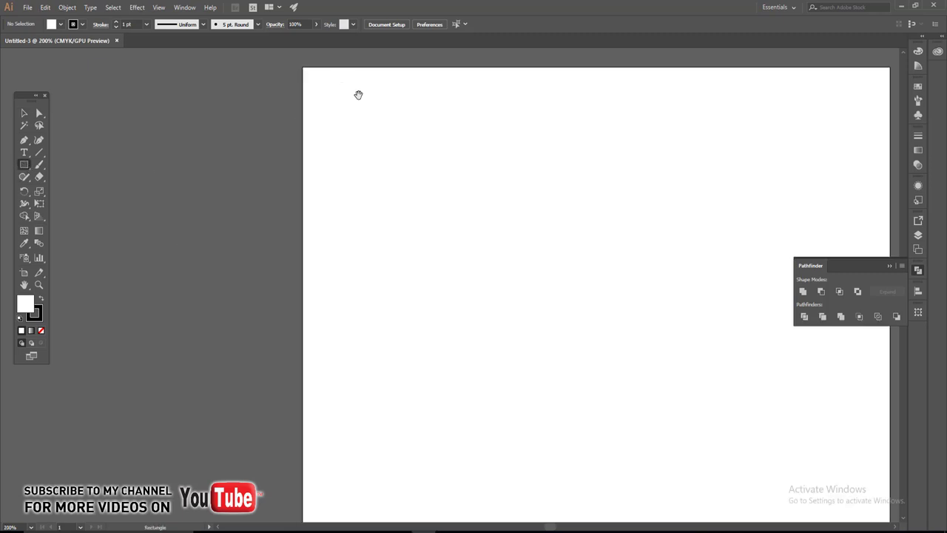
scroll(360, 93, up, 1)
scroll(304, 95, up, 1)
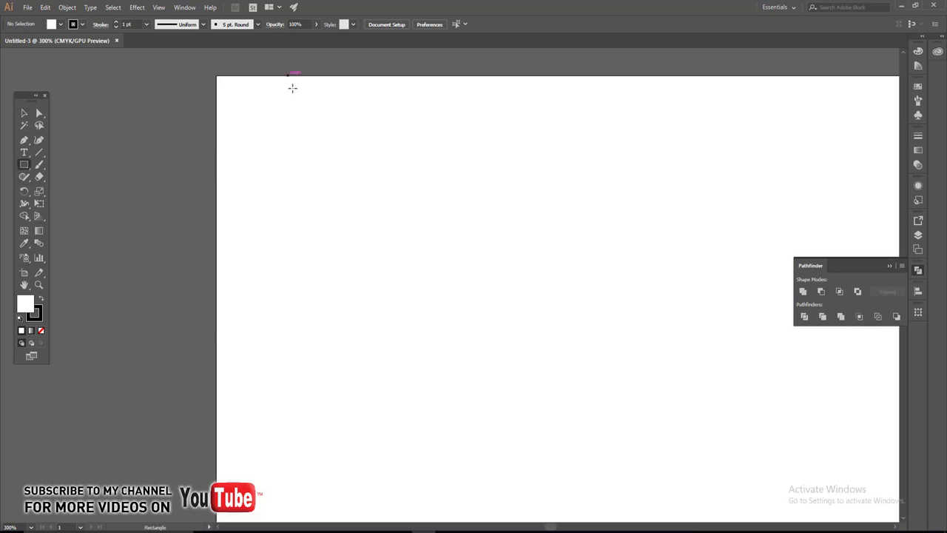
drag(288, 75, 424, 239)
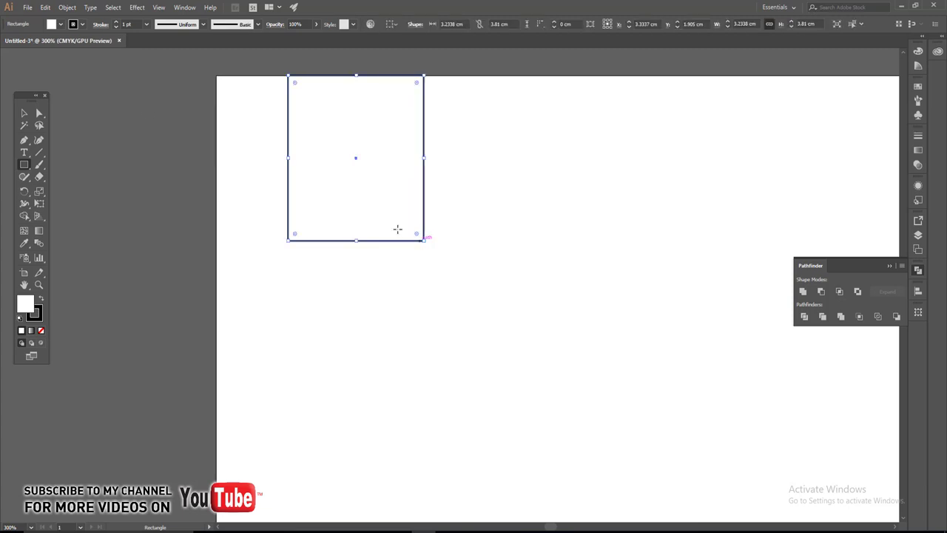
key(v)
- Give the rectangle a Zig Zag effect with 0.11 cm size, 12 ridges and corner points
click(138, 7)
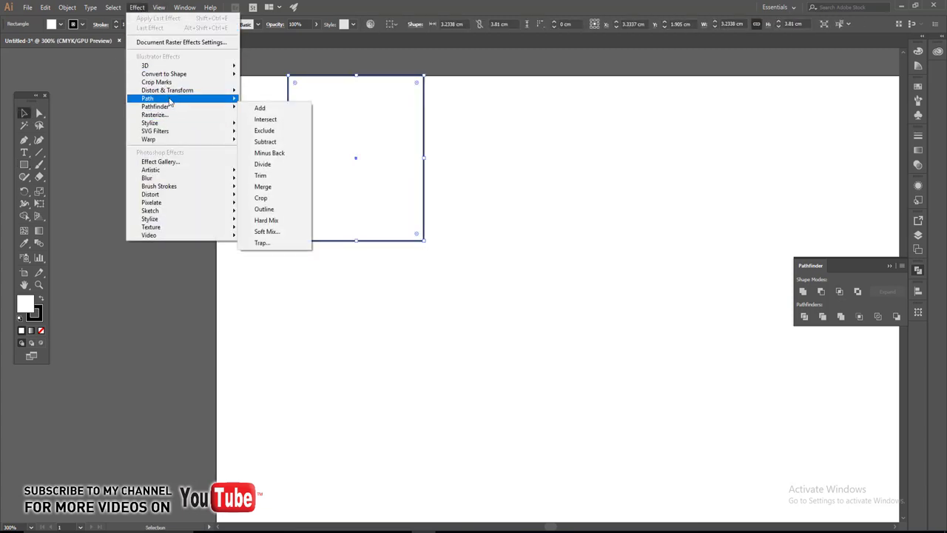
mouse_move(167, 90)
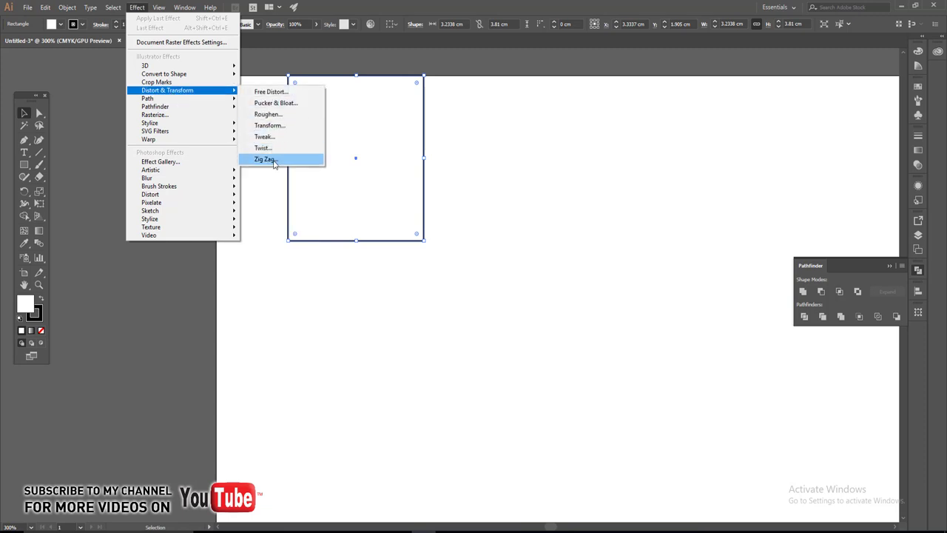
click(265, 159)
click(566, 278)
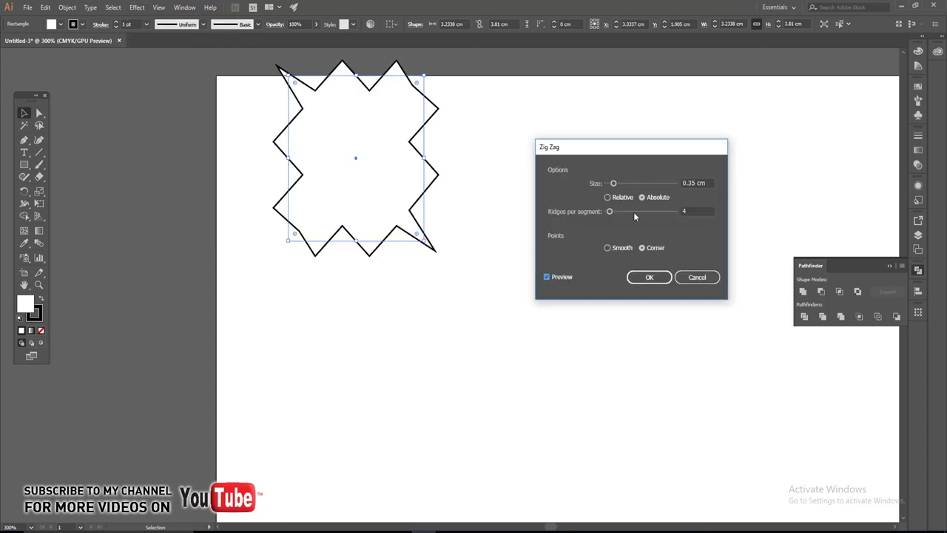
mouse_move(623, 186)
mouse_down()
mouse_move(614, 186)
mouse_move(617, 212)
mouse_up()
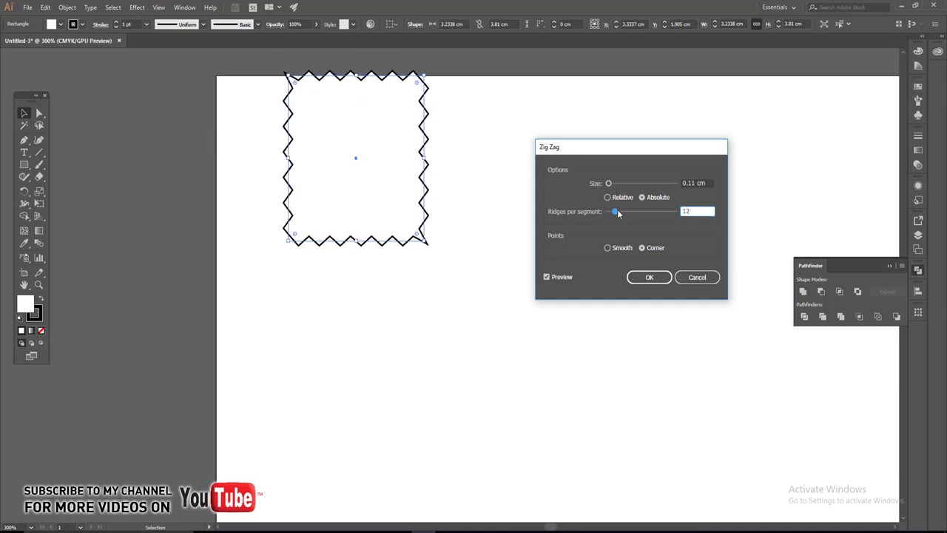
click(670, 279)
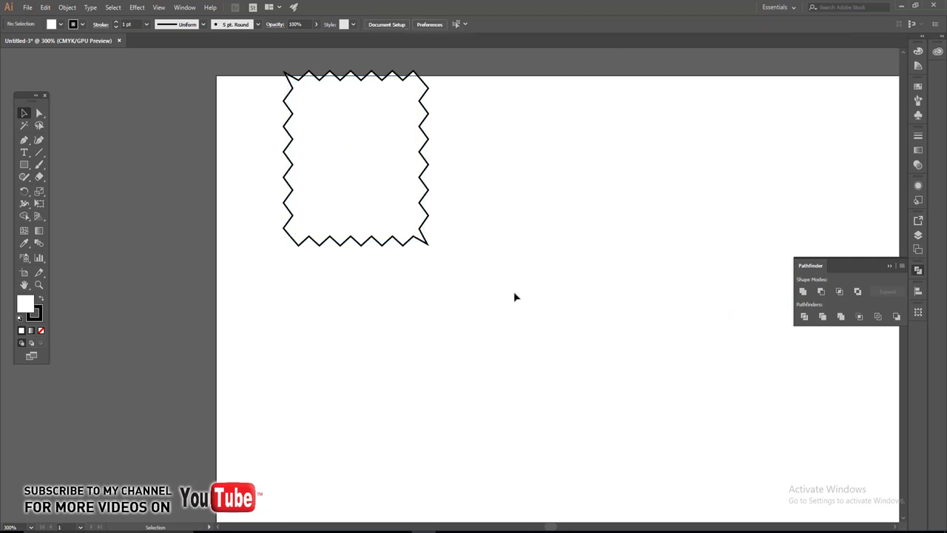
- Expand the zig-zag rectangle's appearance into real outlines
click(67, 7)
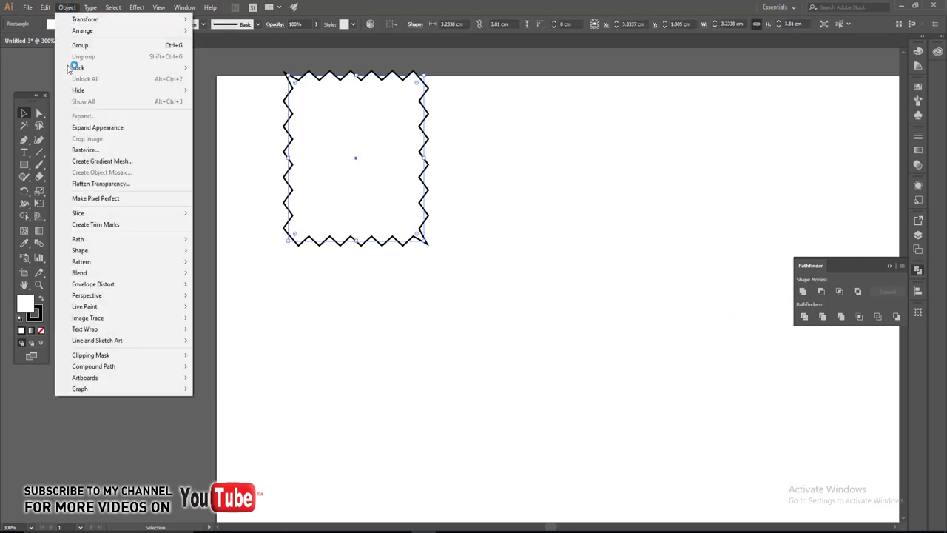
click(93, 127)
click(345, 317)
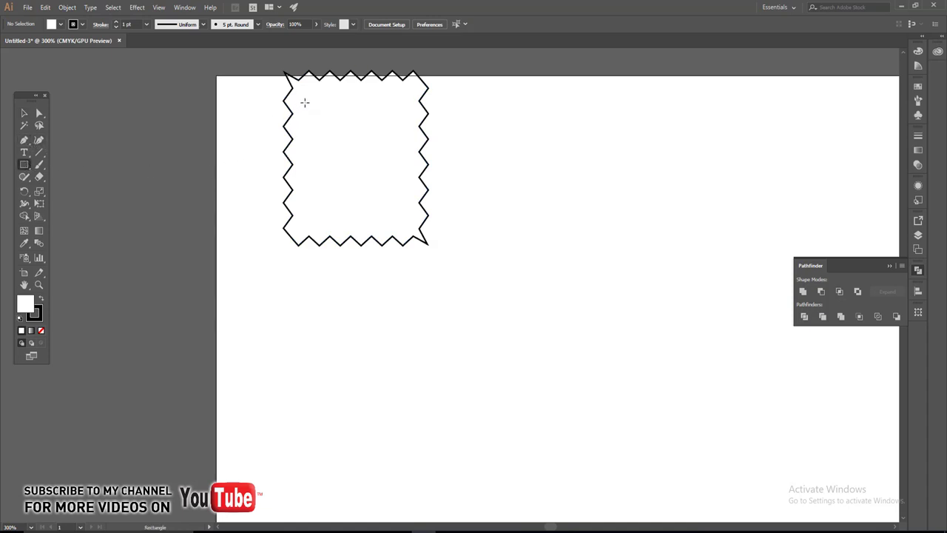
- Draw a rectangle inside it and use Minus Front to keep only a zig-zag bottom edge
drag(300, 108, 356, 246)
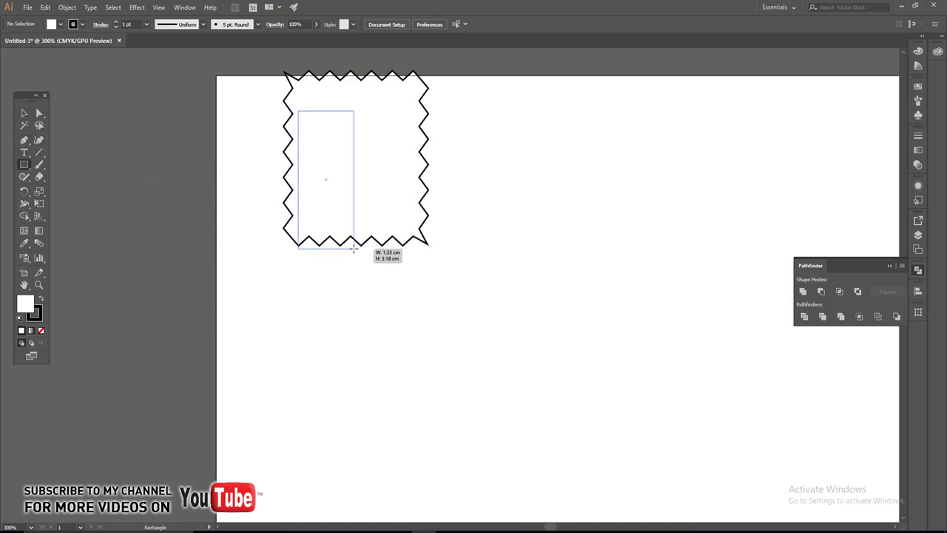
drag(356, 246, 403, 249)
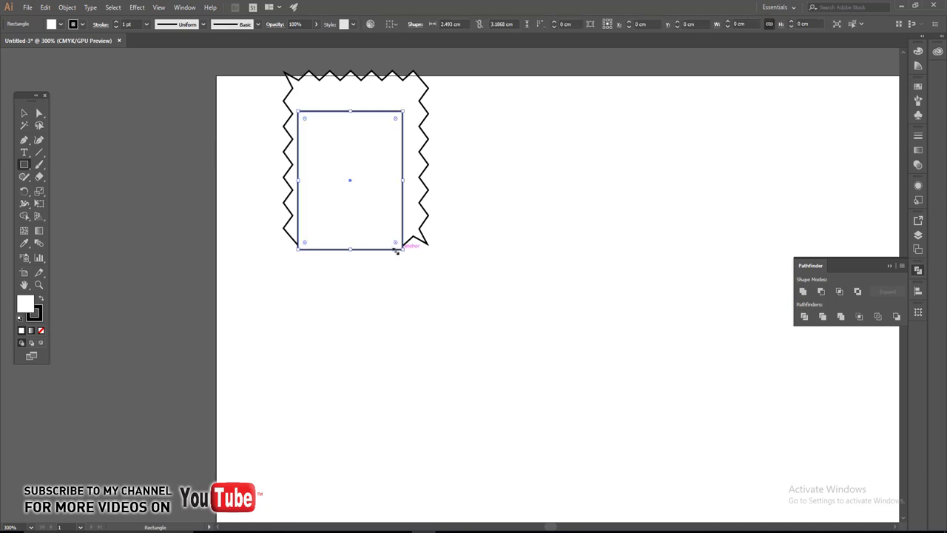
click(25, 113)
drag(242, 89, 556, 213)
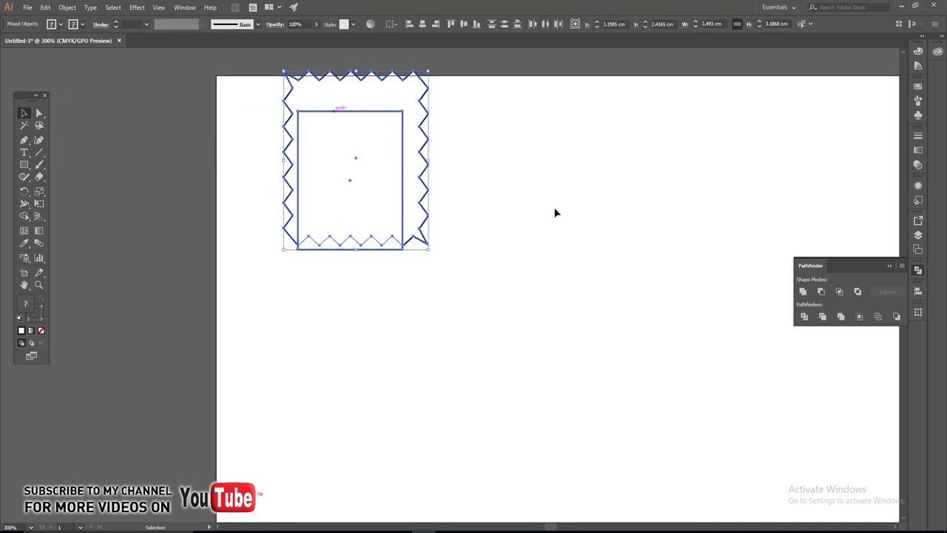
click(824, 293)
click(476, 223)
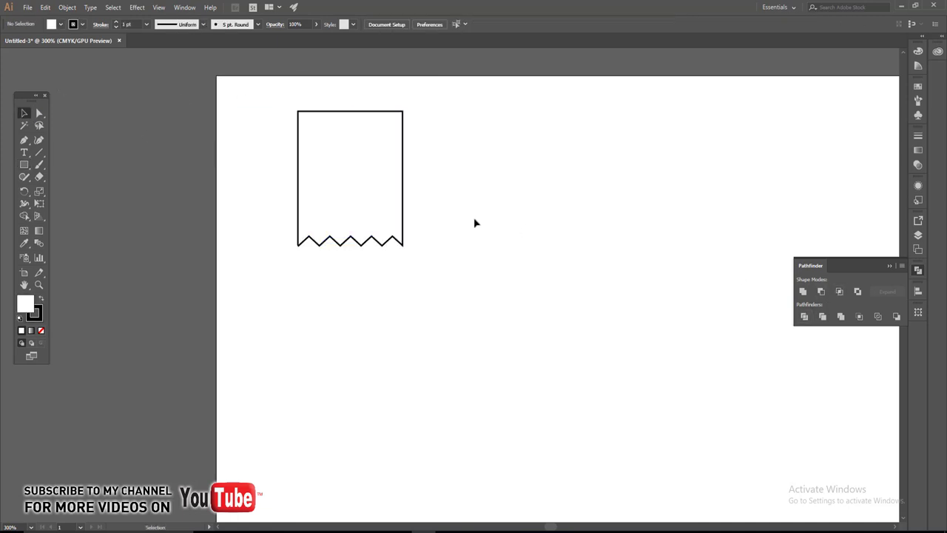
- Move the zig-zag-bottomed shape up against the artboard's top edge
drag(405, 189, 403, 154)
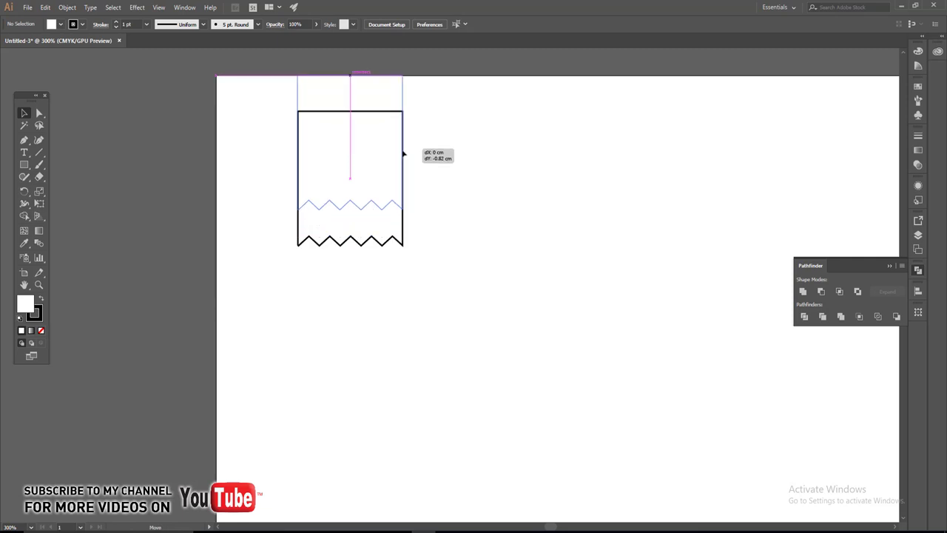
click(438, 184)
alt+scroll(437, 184, down, 2)
scroll(414, 166, down, 2)
- Drag a copy of the shape lower on the page and reflect it upside down
drag(383, 125, 385, 370)
right_click(394, 307)
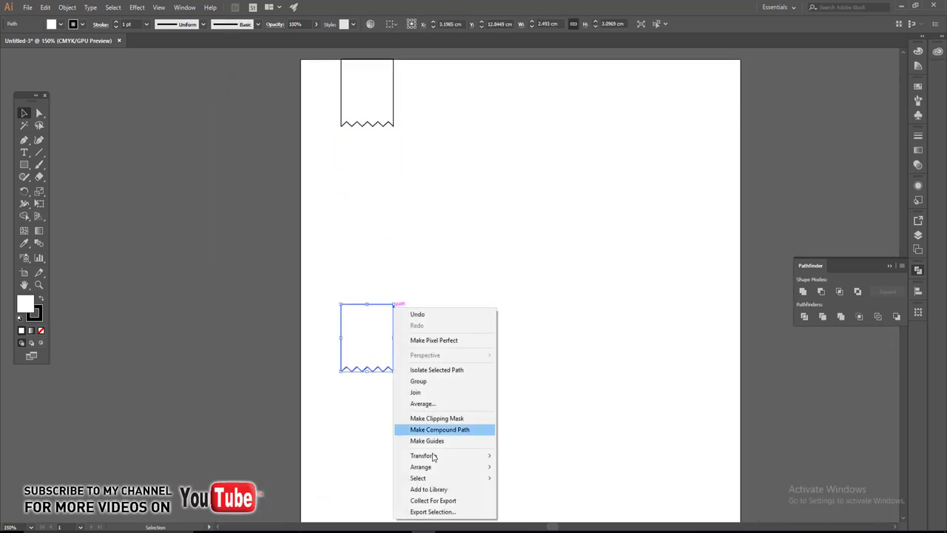
mouse_move(423, 455)
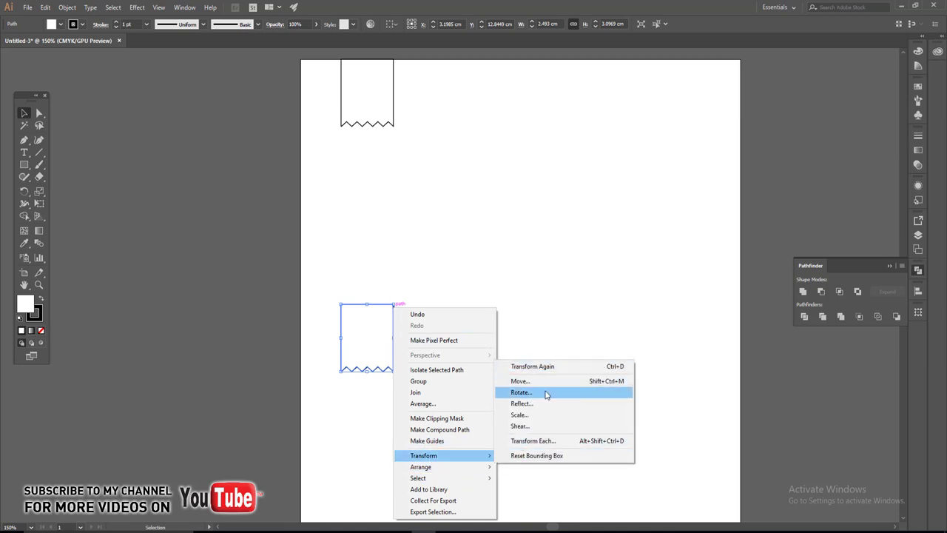
click(535, 407)
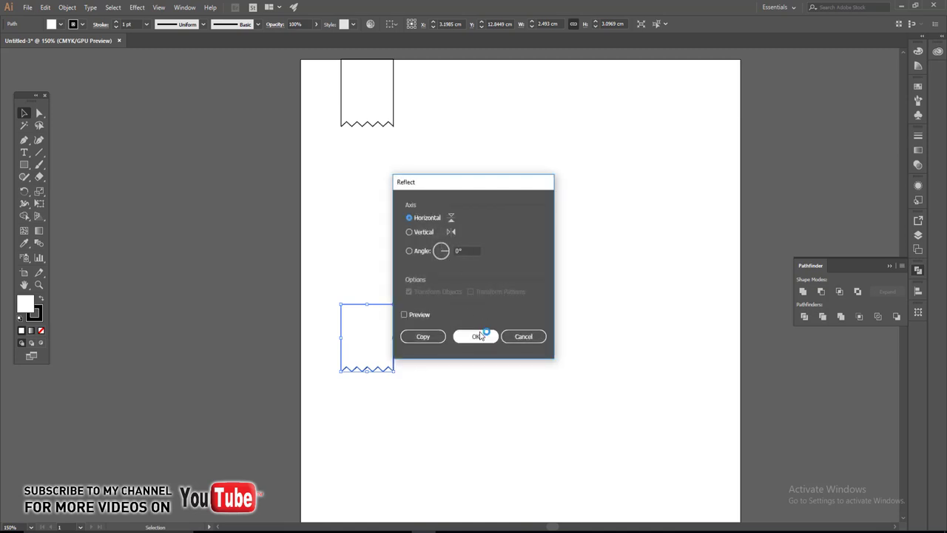
click(480, 337)
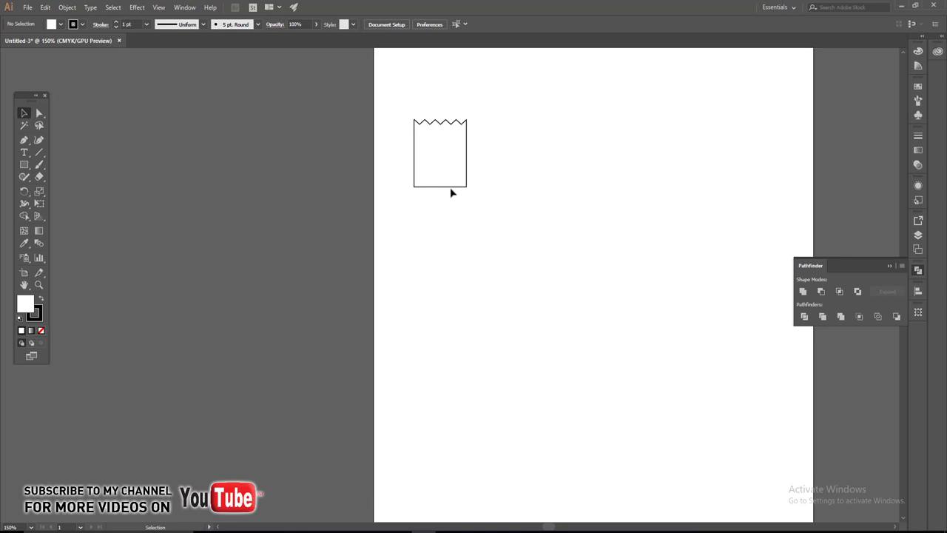
mouse_move(450, 191)
mouse_down()
mouse_move(405, 218)
mouse_move(576, 404)
mouse_up()
- Try stretching the flipped copy wider, then undo and delete the copy
key(ctrl+minus)
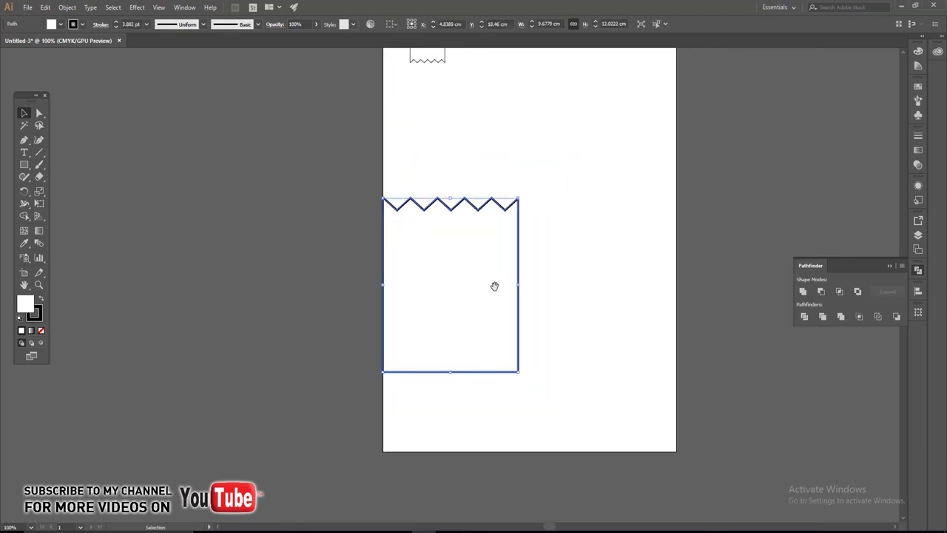
key(ctrl+minus)
drag(510, 284, 607, 296)
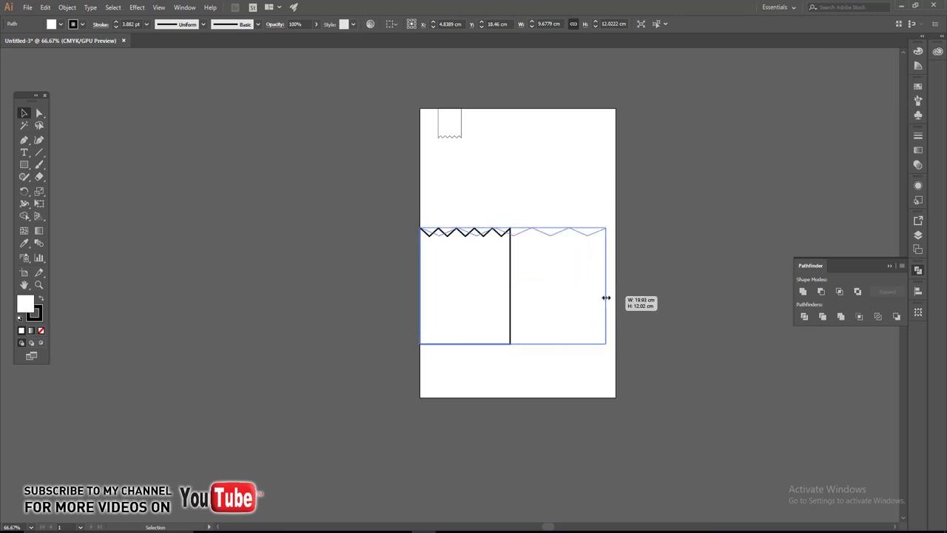
key(ctrl+z)
key(Delete)
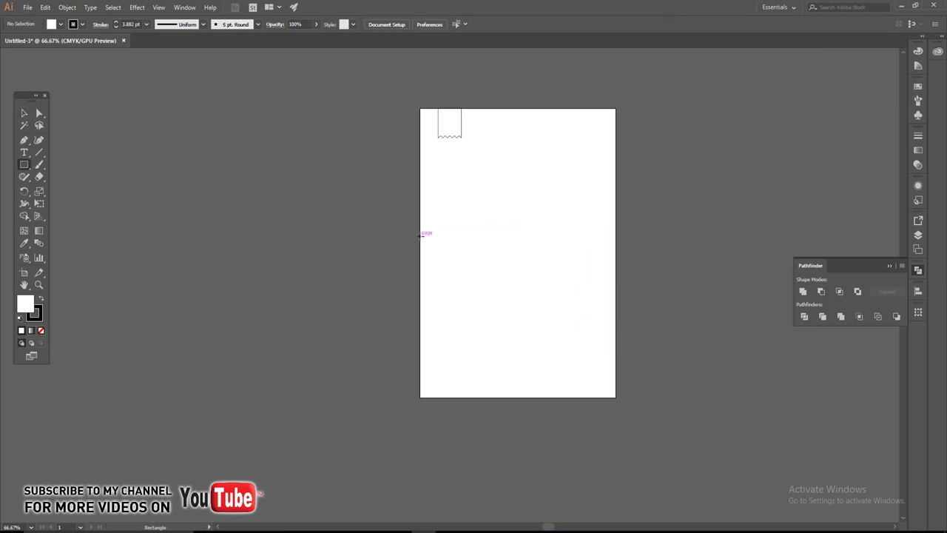
- Draw a rectangle over the lower page and give it a 20-ridge corner Zig Zag edge
drag(420, 235, 616, 399)
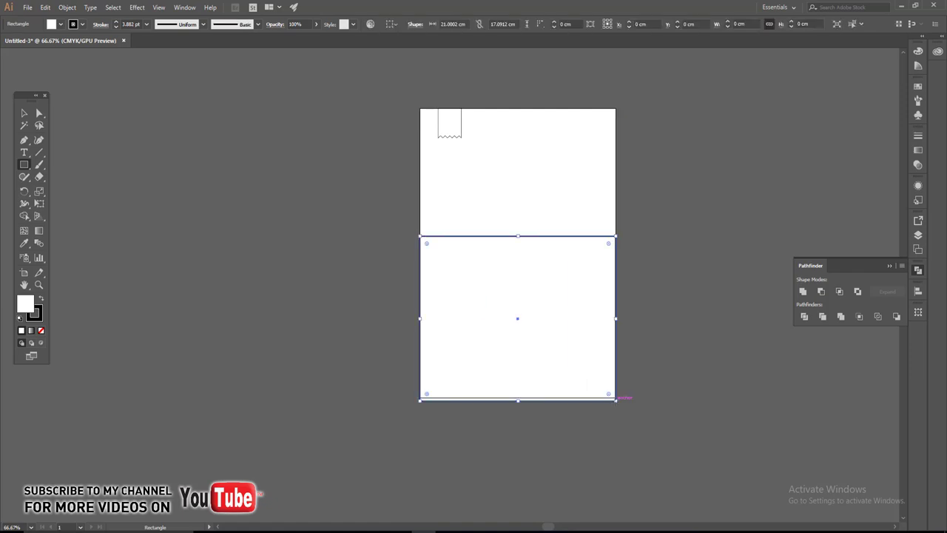
click(24, 114)
click(137, 7)
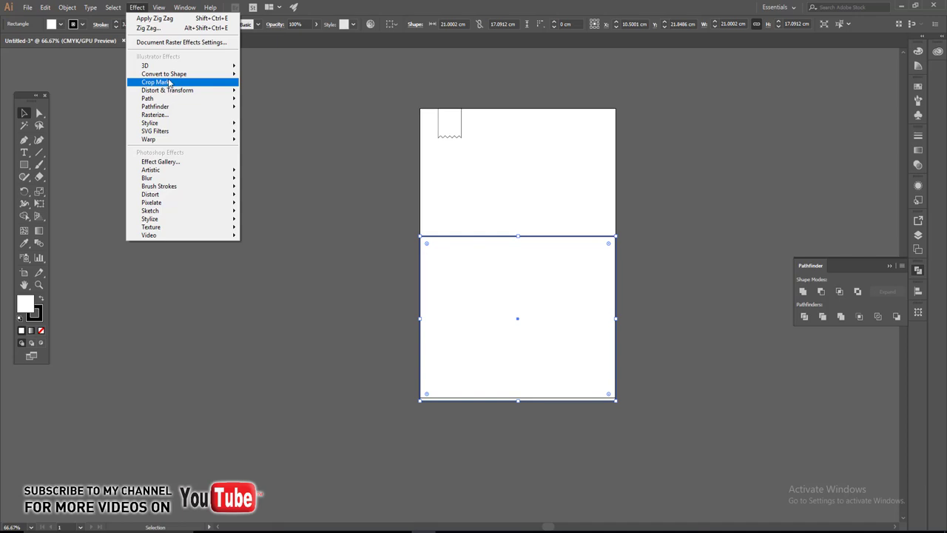
click(252, 161)
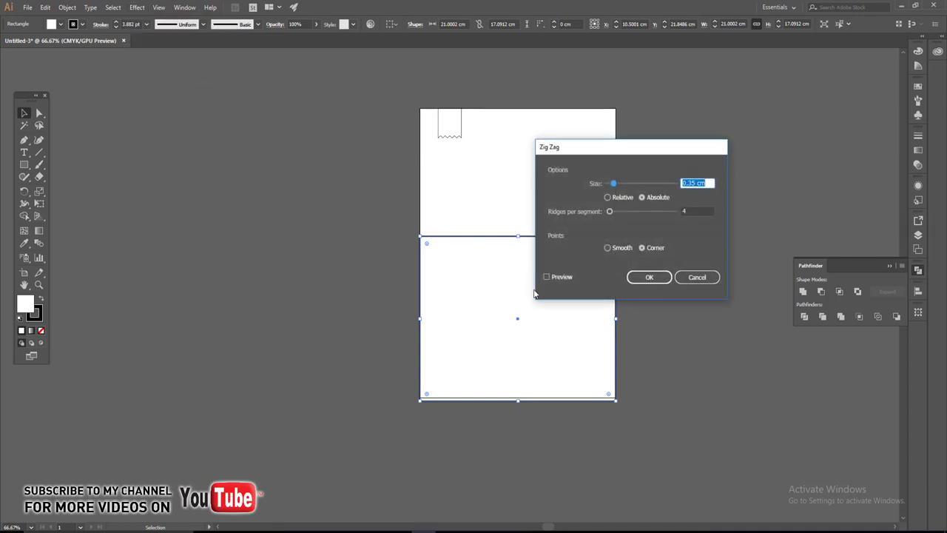
click(547, 277)
drag(610, 213, 619, 212)
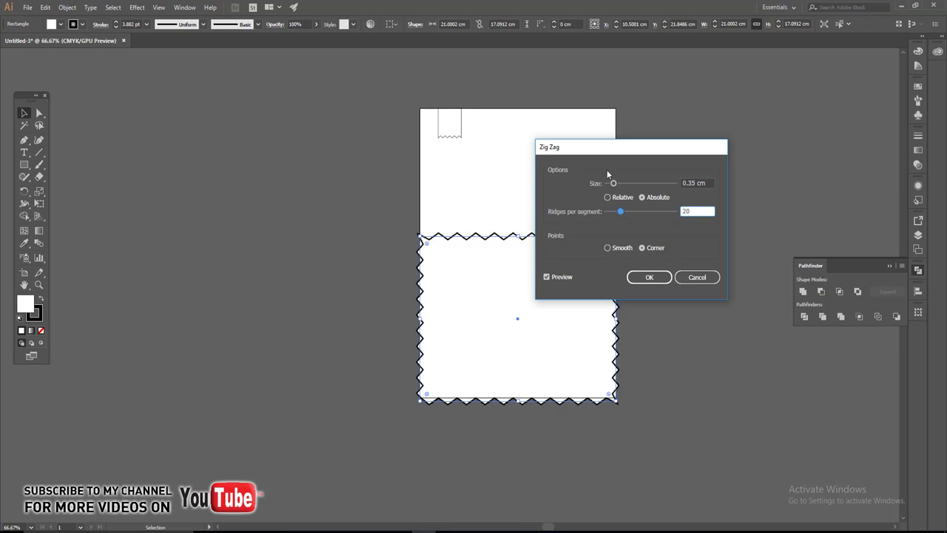
drag(564, 146, 642, 139)
drag(690, 175, 693, 176)
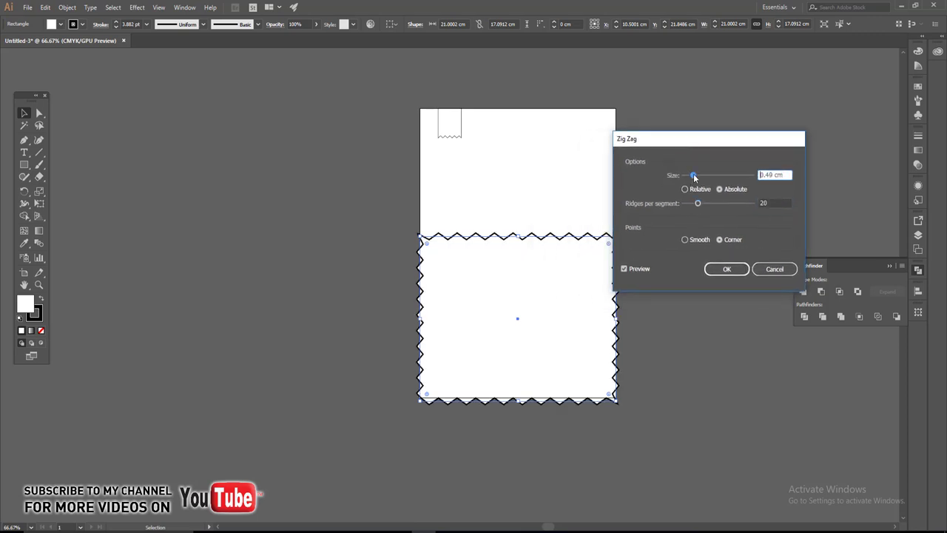
click(724, 269)
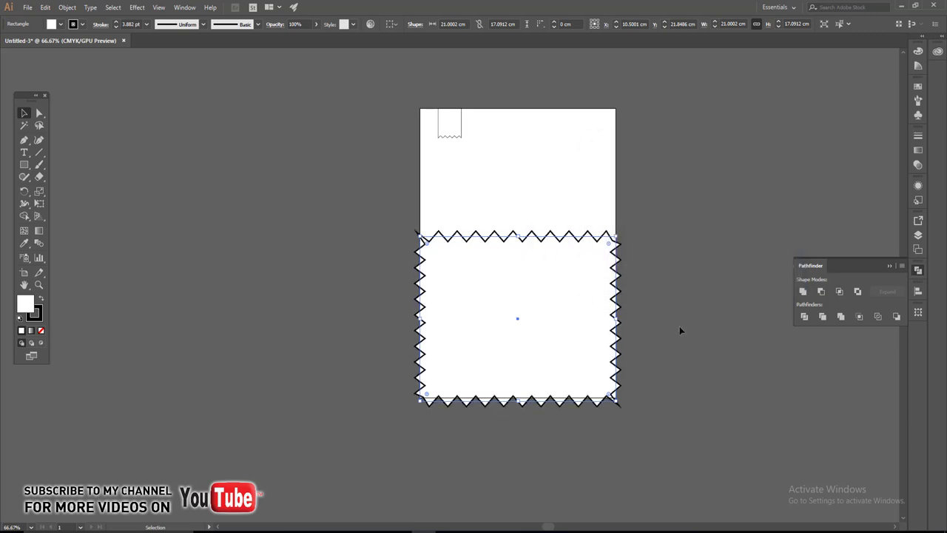
- Enlarge the zig-zag shape to about 23.53 × 19.15 cm and move it further down
drag(617, 404, 628, 413)
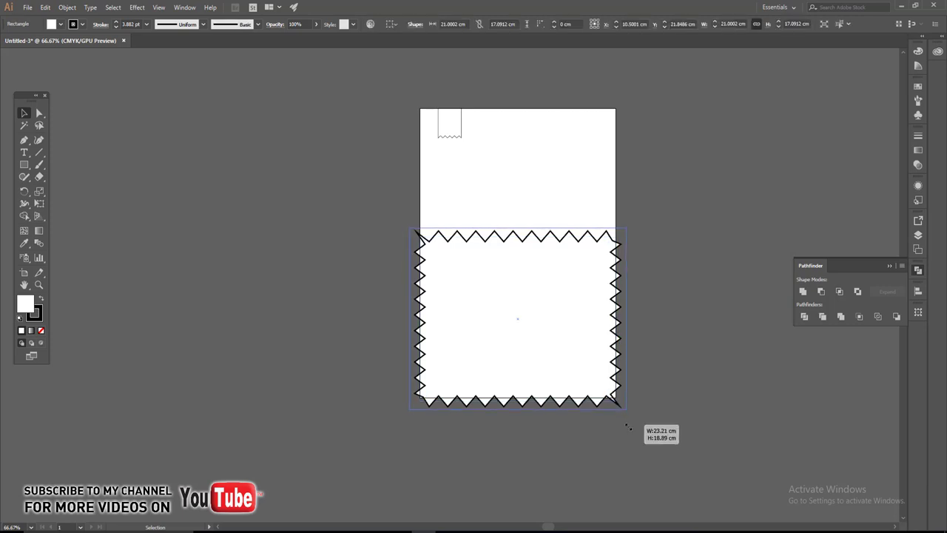
key(ctrl+1)
drag(499, 216, 498, 256)
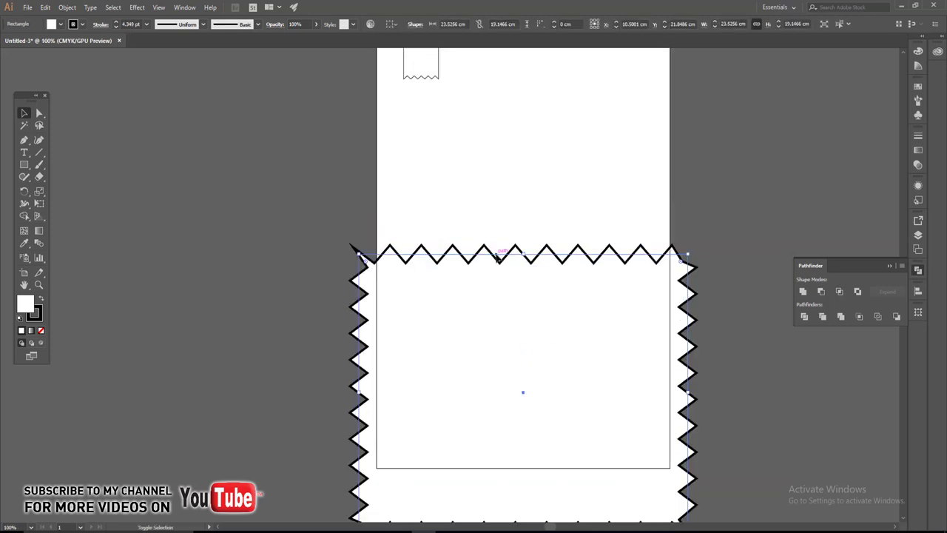
- Expand the zigzag effect into real outlines and resize the shape
click(67, 6)
click(103, 127)
click(311, 206)
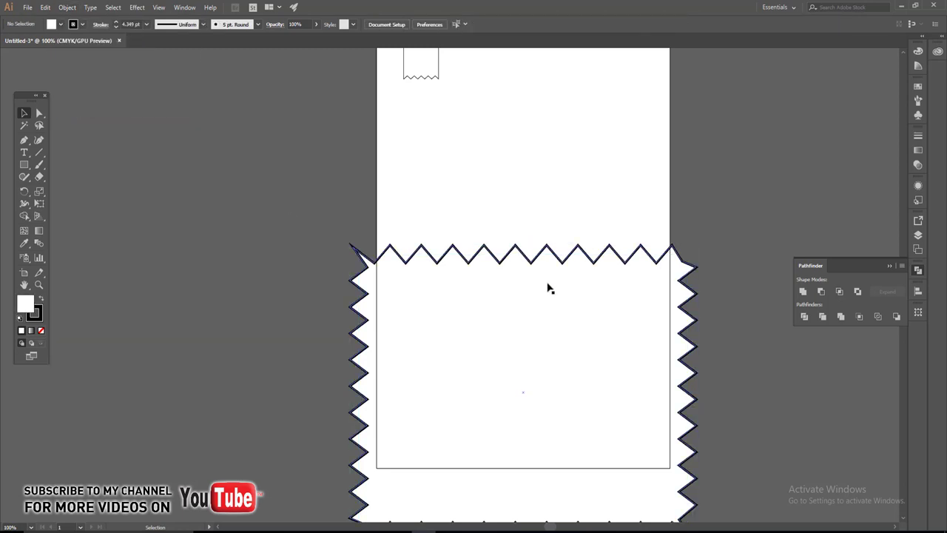
click(684, 271)
drag(696, 244, 712, 222)
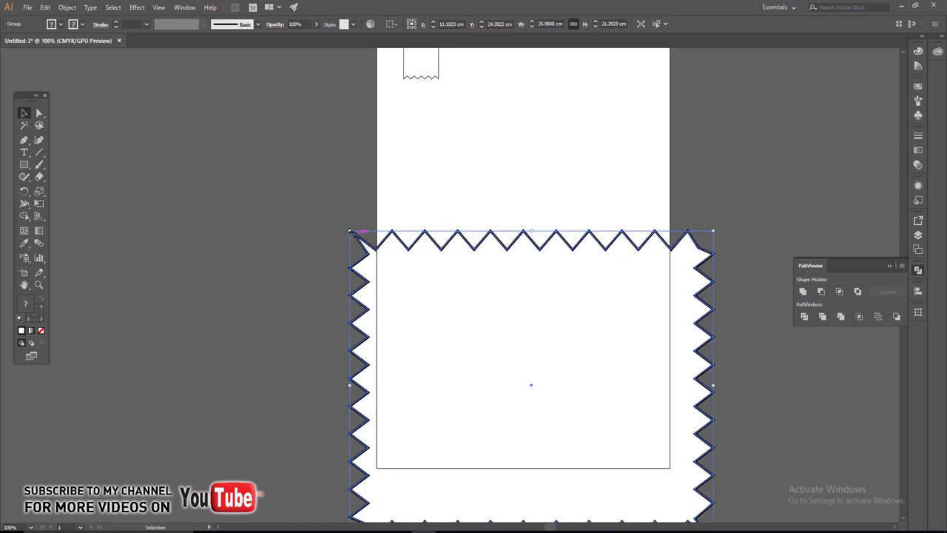
drag(351, 232, 352, 233)
- Intersect the zigzag with a rectangle over the artboard's lower part to trim it
click(33, 165)
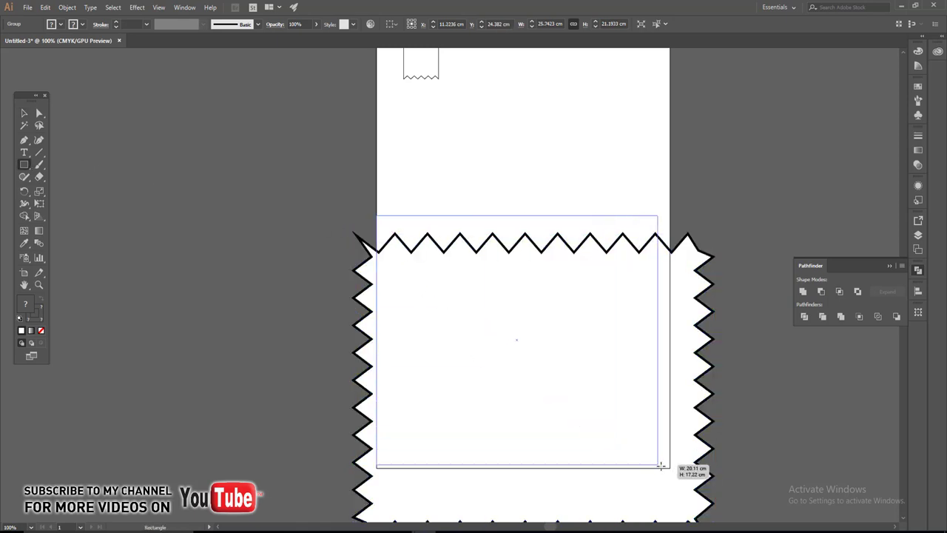
drag(378, 215, 671, 468)
click(25, 112)
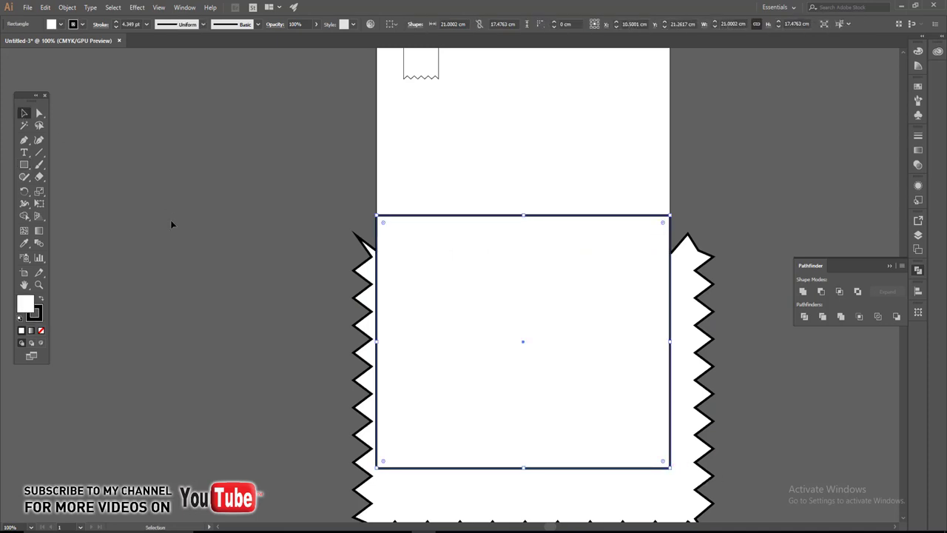
drag(435, 358, 436, 356)
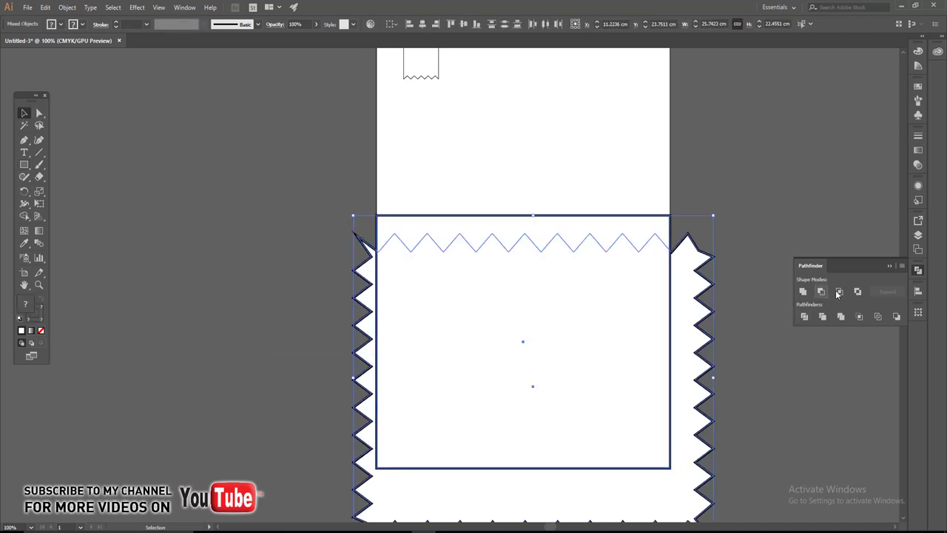
click(838, 291)
click(765, 271)
drag(552, 317, 518, 332)
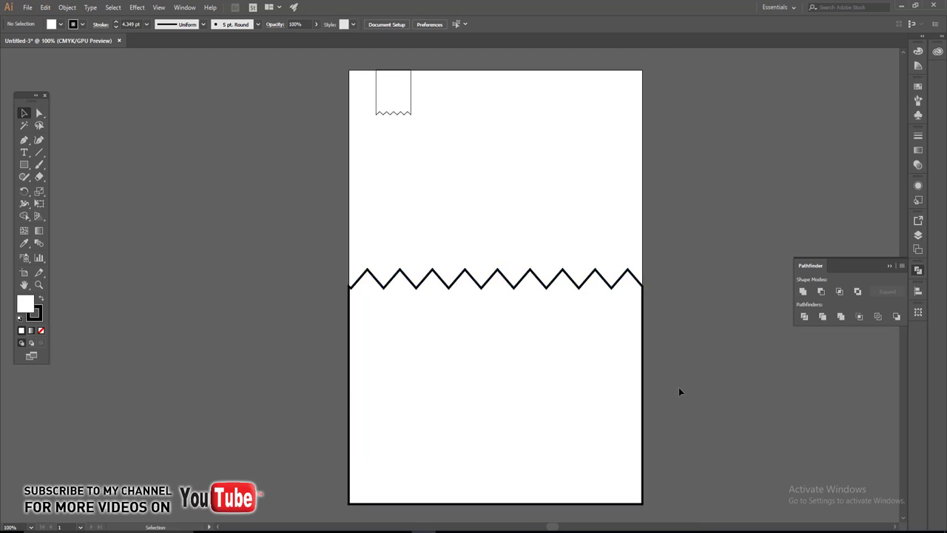
drag(680, 392, 232, 117)
- Place brathuhn.jpg, move it to the page top and enlarge it slightly
click(165, 213)
click(27, 8)
click(43, 172)
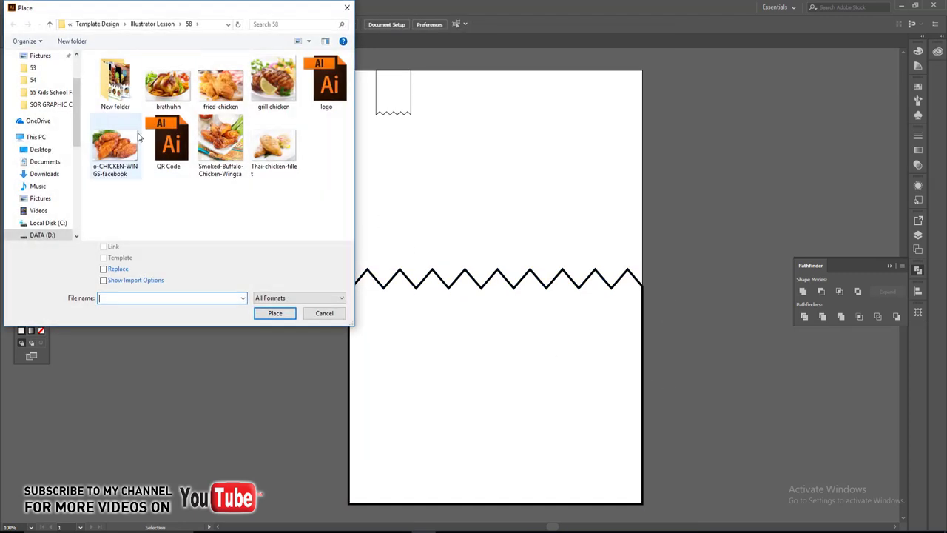
click(168, 83)
click(290, 313)
click(388, 173)
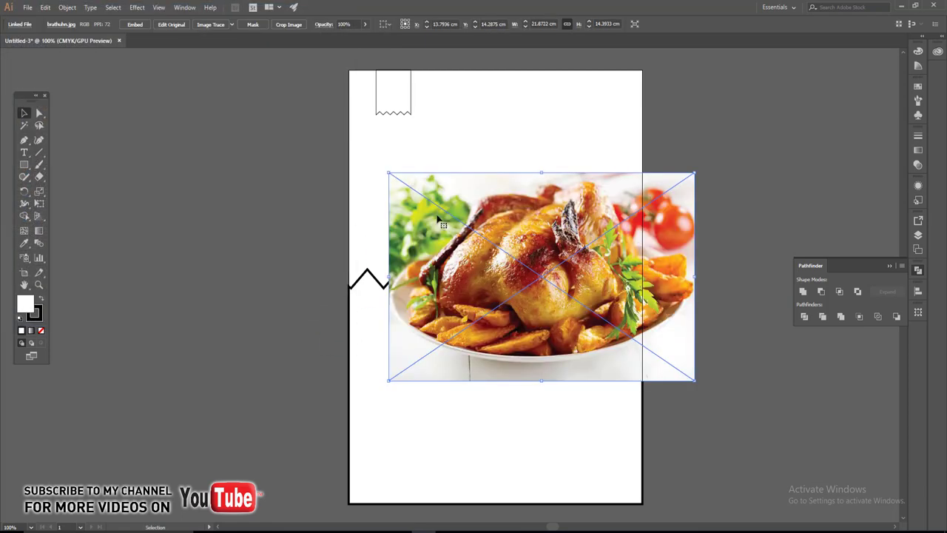
drag(490, 248, 451, 147)
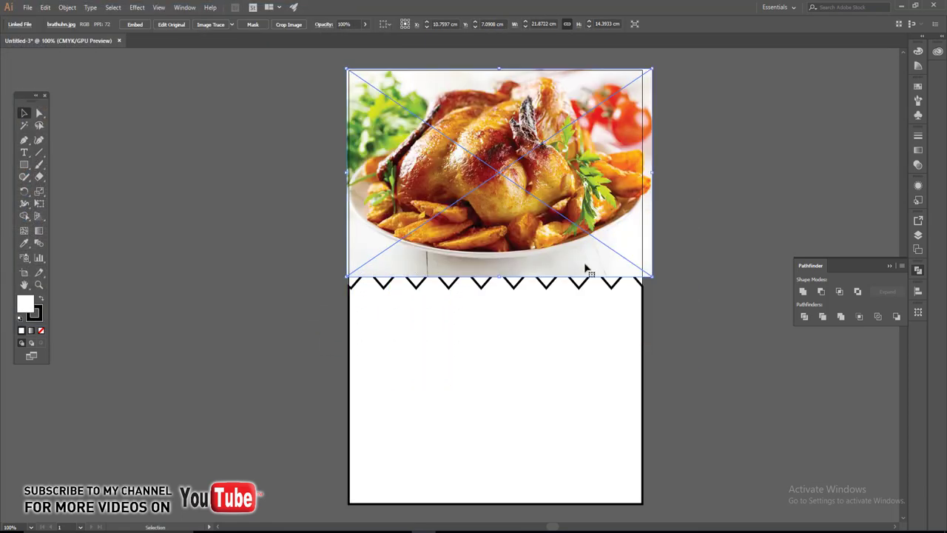
drag(651, 277, 679, 295)
- Send the chicken photo behind the zigzag panel and nudge it left
right_click(469, 179)
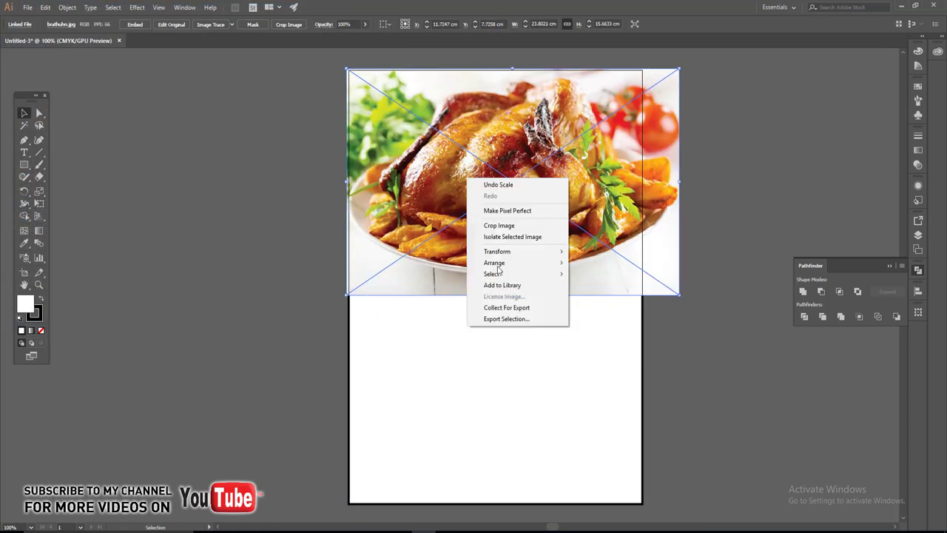
mouse_move(494, 263)
click(666, 296)
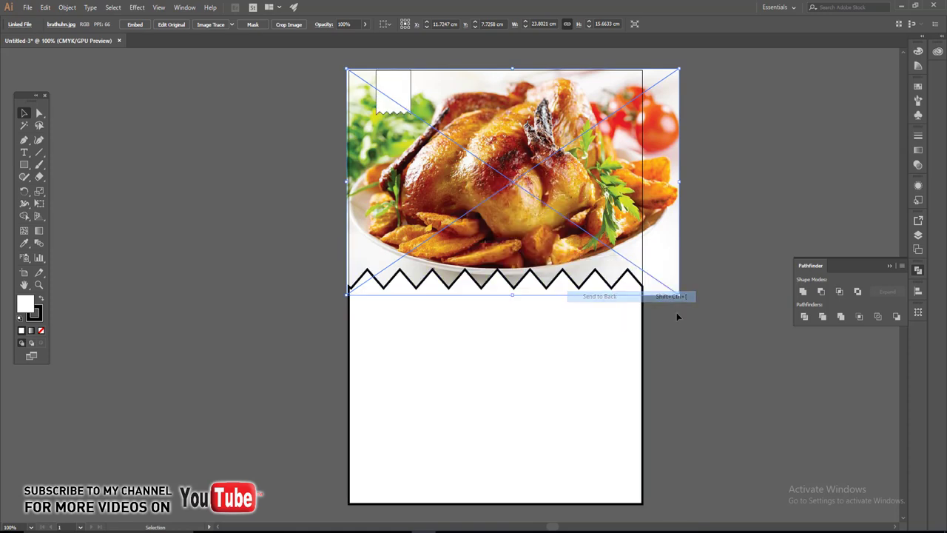
drag(620, 246, 608, 245)
click(660, 332)
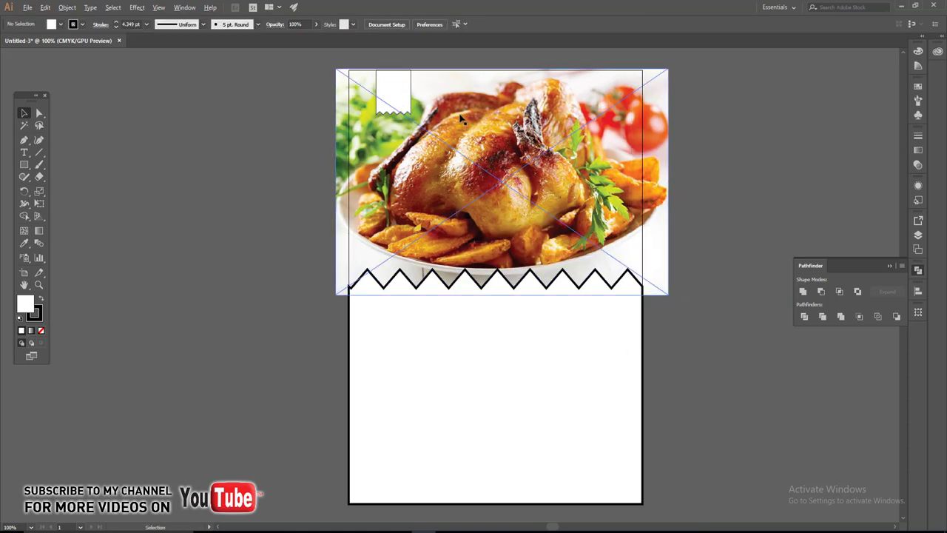
- Enlarge the small tag and align it to the artboard's top edge
scroll(460, 119, up, 1)
click(389, 207)
scroll(392, 222, up, 1)
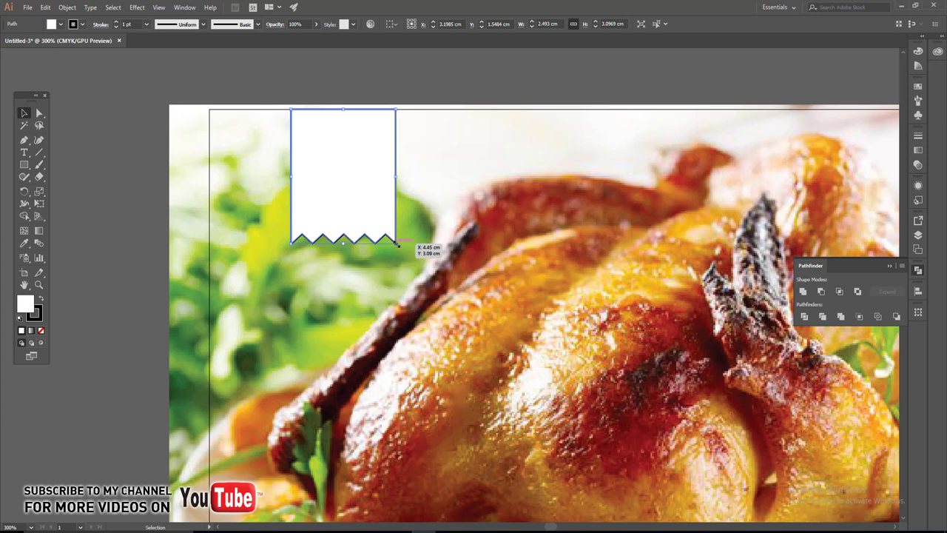
drag(398, 244, 404, 253)
click(391, 26)
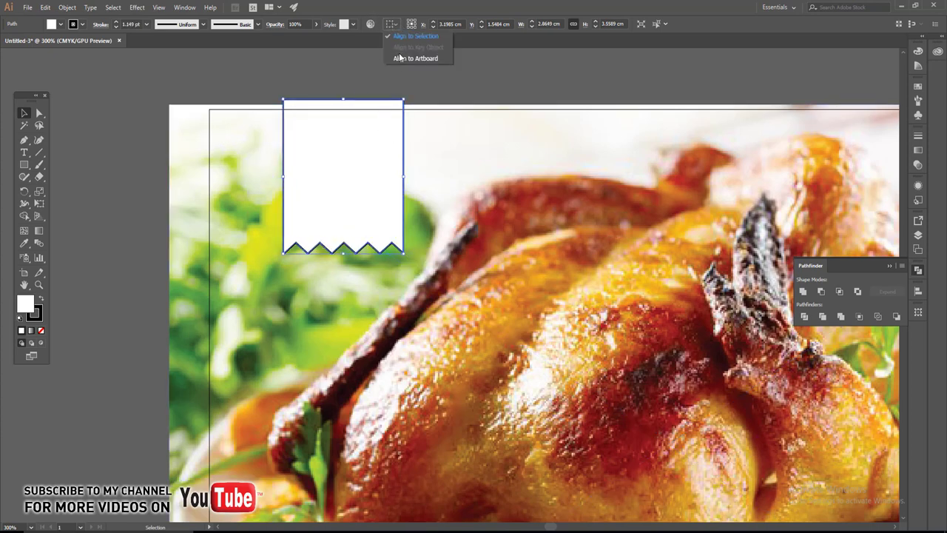
click(402, 58)
click(439, 28)
click(427, 81)
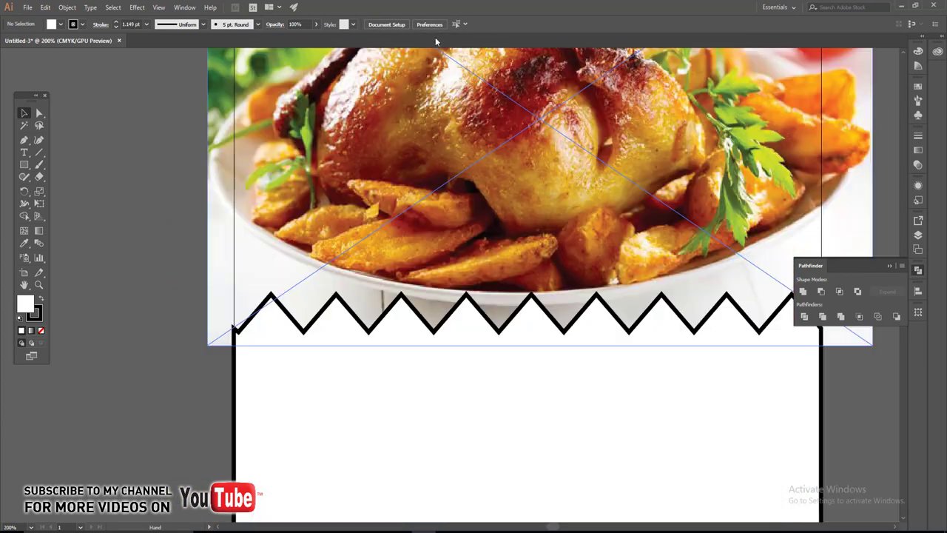
- Set the zigzag panel's stroke to None
scroll(404, 333, down, 3)
click(404, 334)
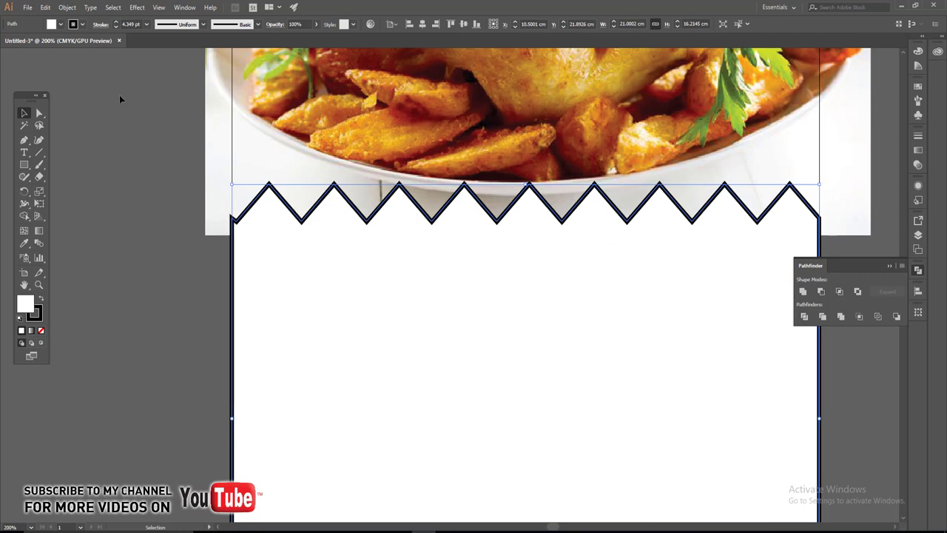
click(83, 24)
click(7, 43)
click(98, 153)
- Remove the small tag's outline as well
key(ctrl+minus)
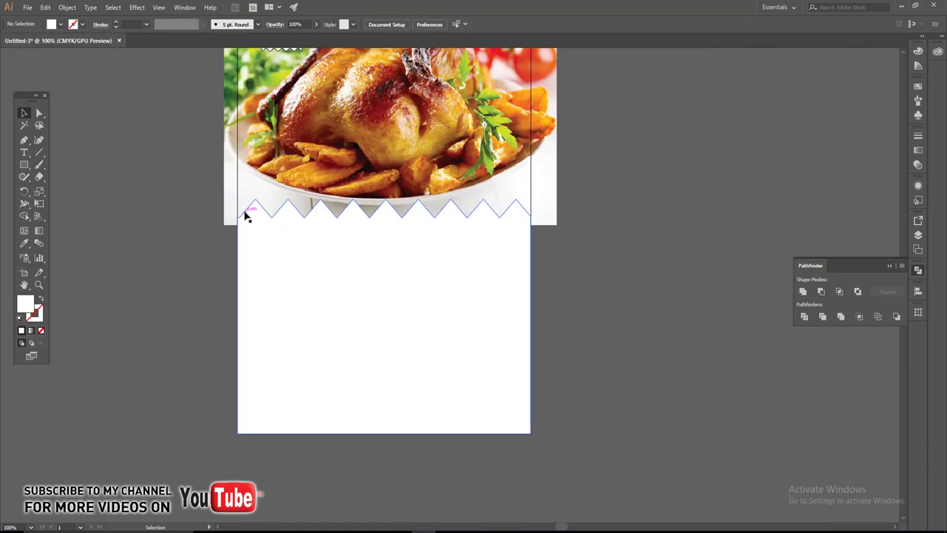
scroll(324, 268, up, 3)
scroll(334, 253, up, 1)
click(305, 174)
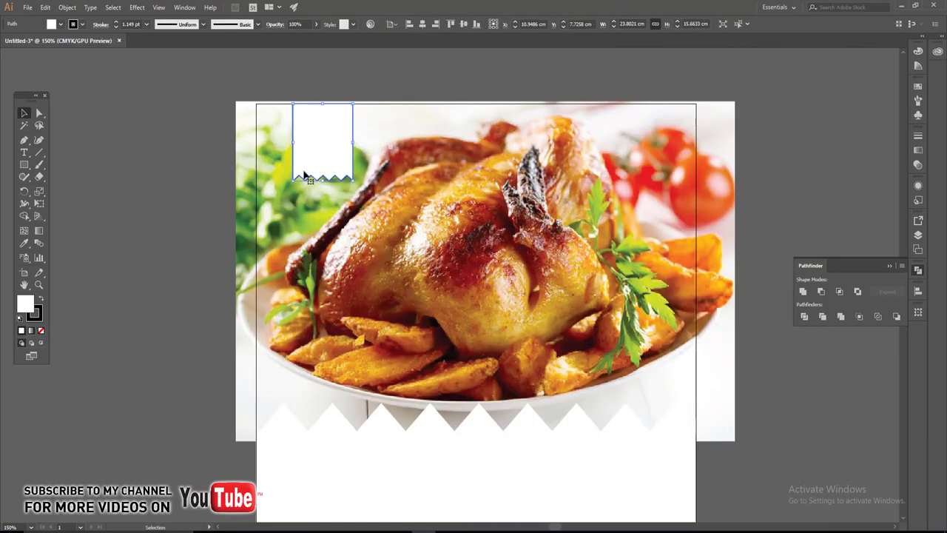
click(61, 24)
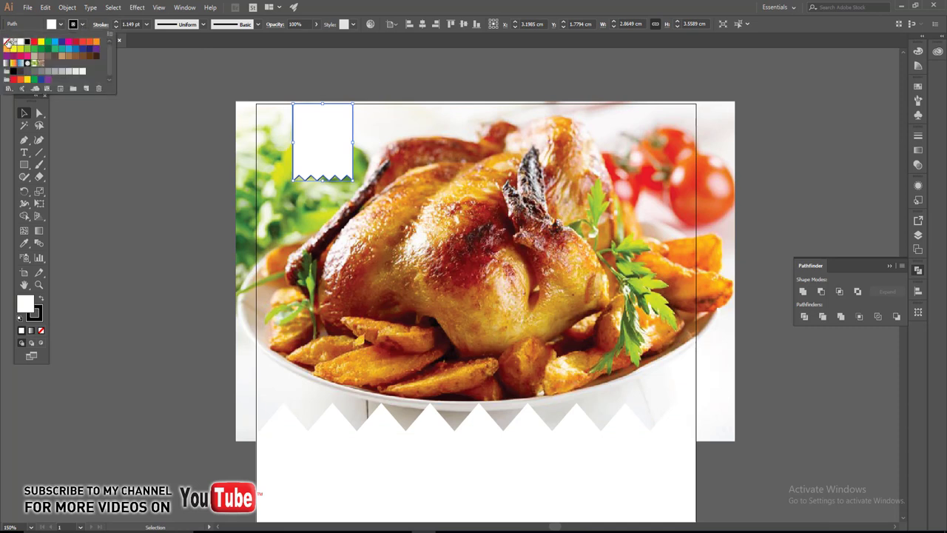
click(8, 43)
click(80, 122)
scroll(113, 162, down, 1)
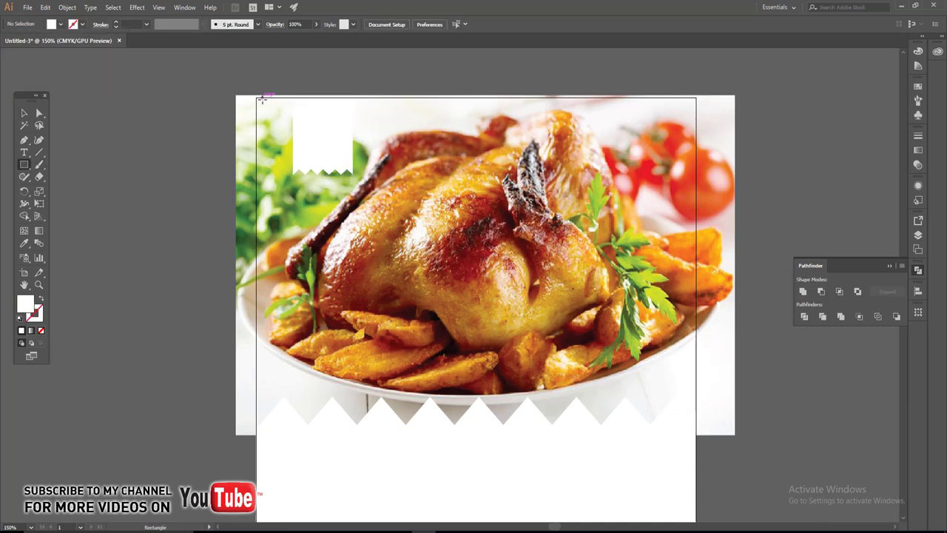
- Clip the chicken photo with an artboard-wide rectangle and send it behind the zigzag panel
drag(259, 98, 693, 436)
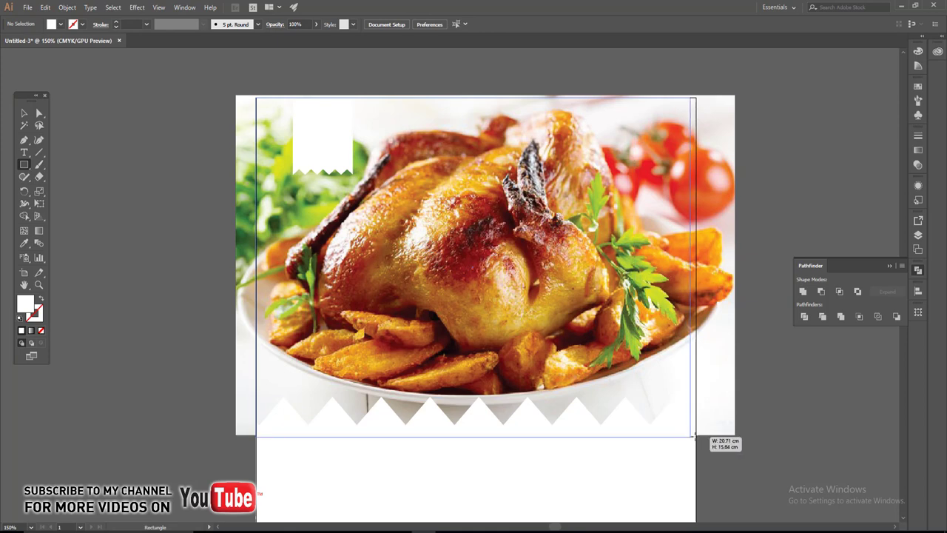
key(ctrl+a)
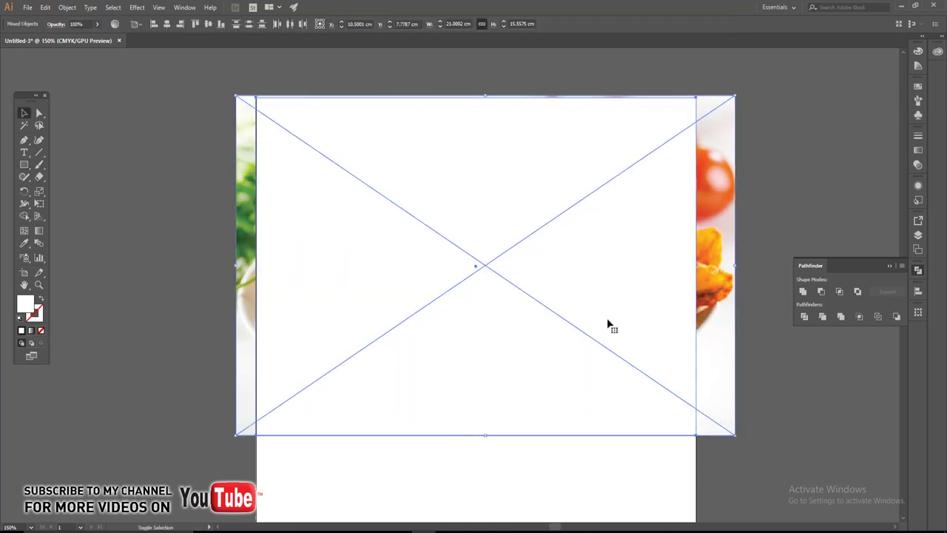
right_click(535, 282)
click(576, 354)
right_click(527, 265)
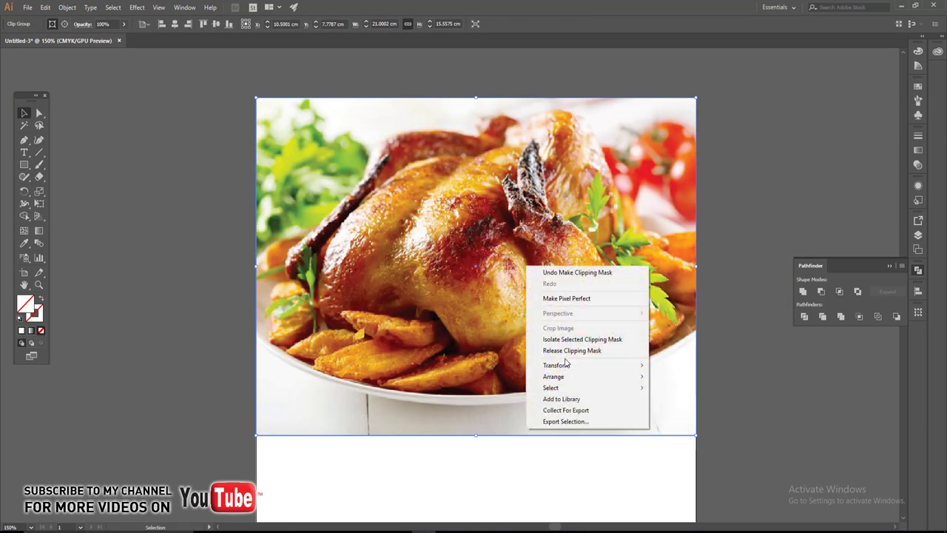
mouse_move(585, 376)
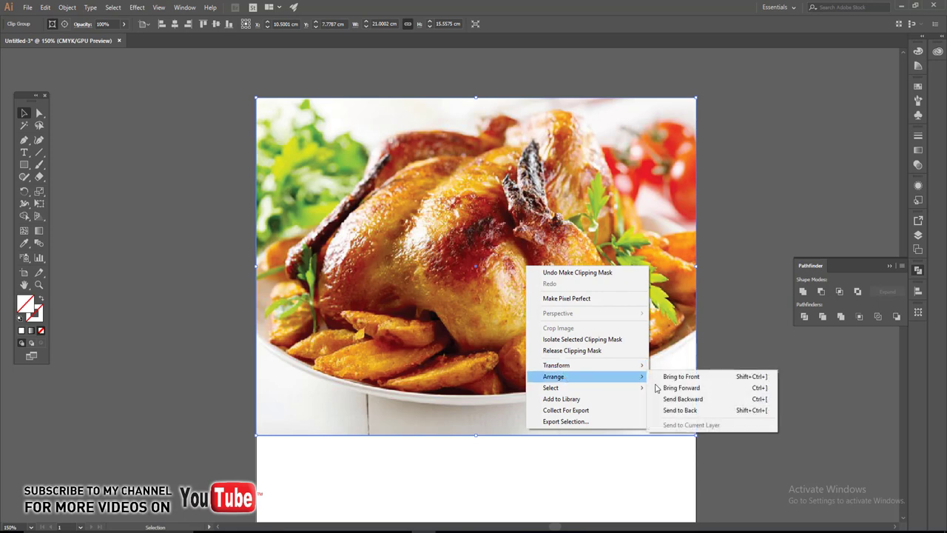
click(679, 410)
scroll(747, 363, down, 1)
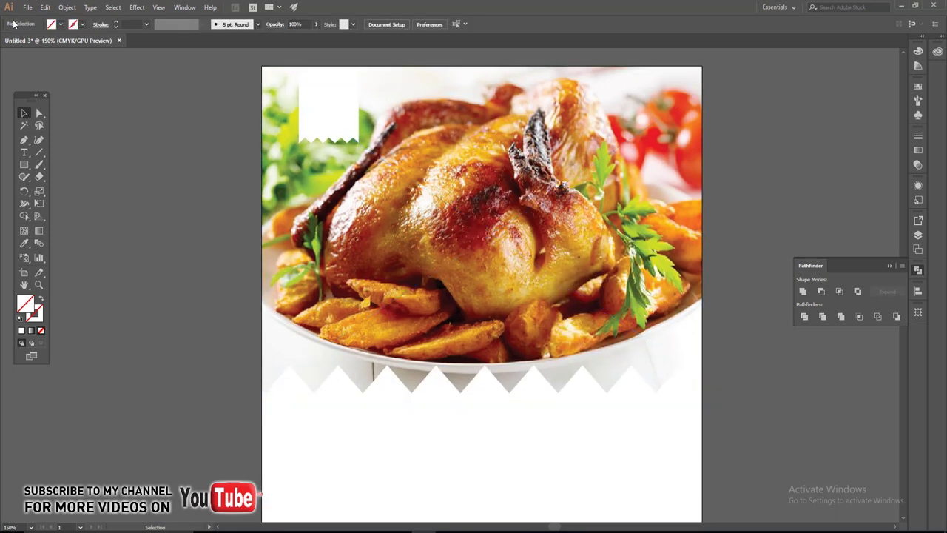
click(27, 7)
mouse_move(60, 52)
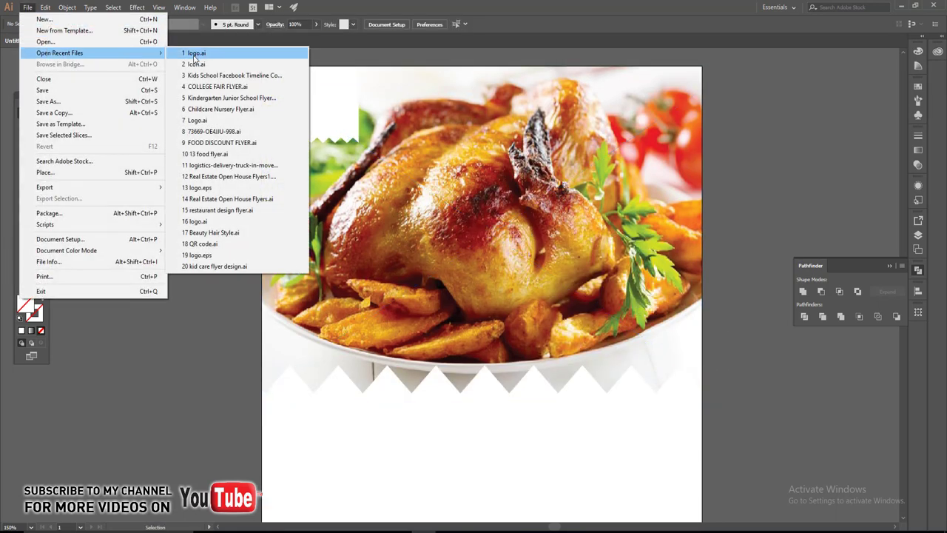
- Bring the Spoon & Fork 1895 logo in from logo.ai and shrink it onto the tag
click(195, 54)
drag(317, 189, 334, 111)
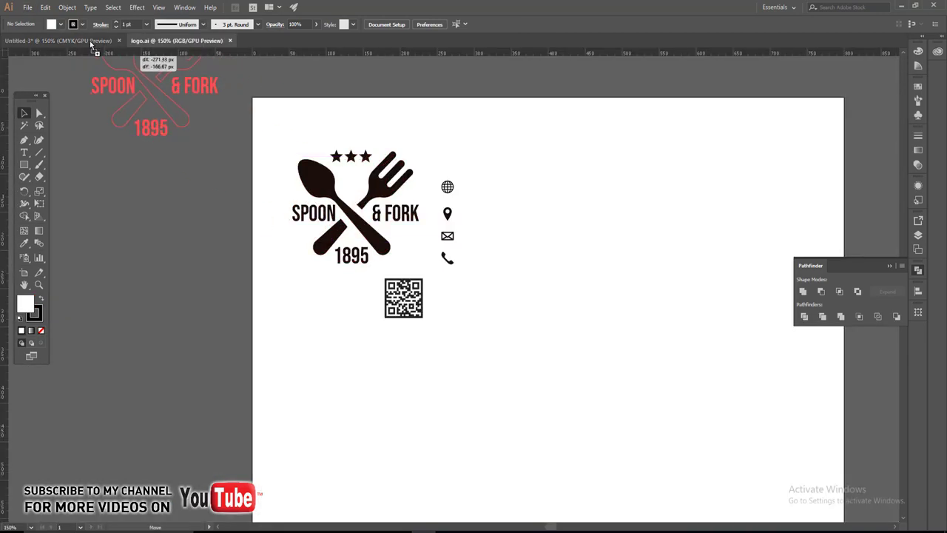
alt+scroll(334, 111, up, 2)
scroll(444, 259, up, 2)
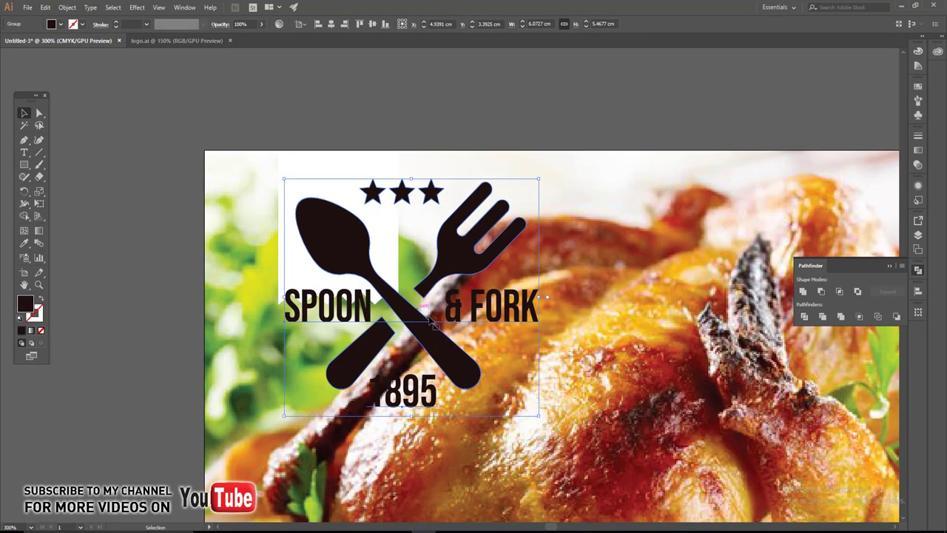
drag(525, 405, 351, 254)
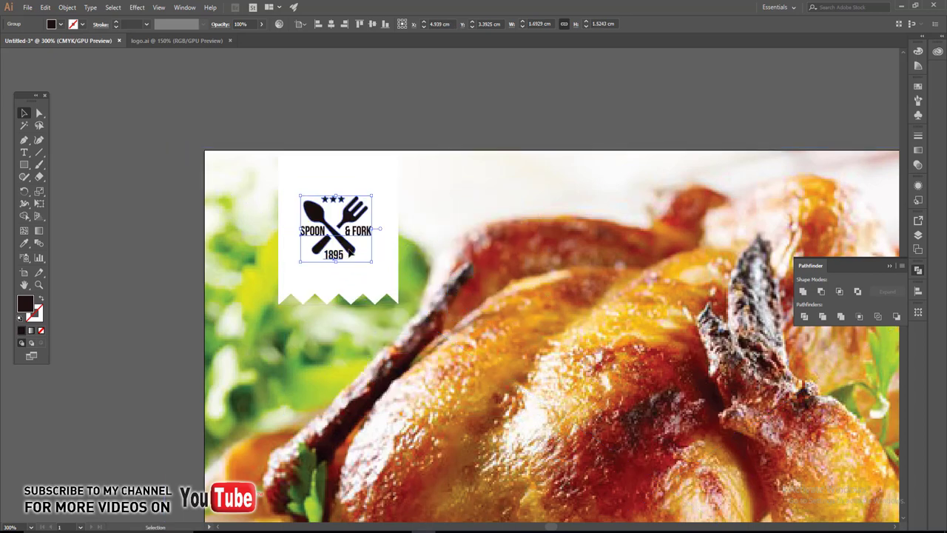
- Enlarge the tag with the logo, then centre and scale the logo to fill the banner
shift+click(381, 286)
drag(399, 304, 431, 347)
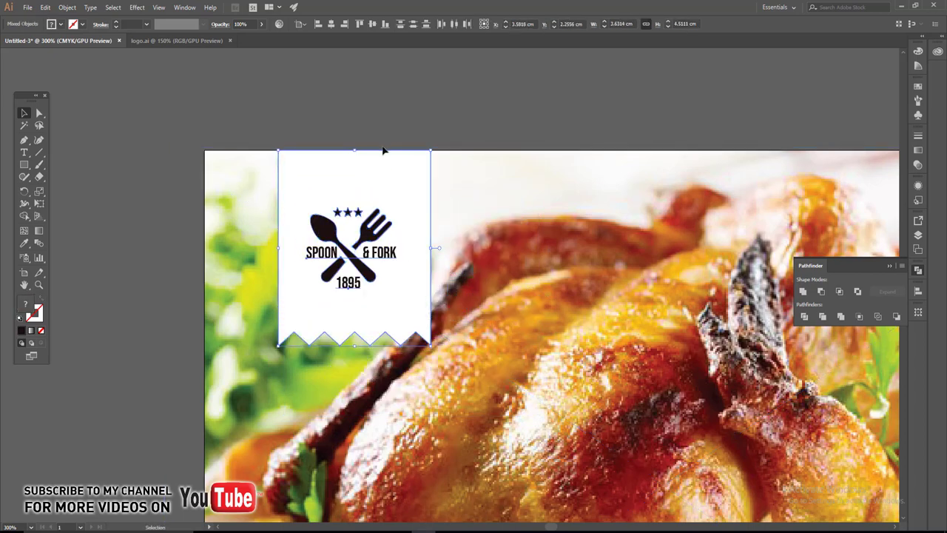
click(385, 153)
drag(380, 230, 379, 238)
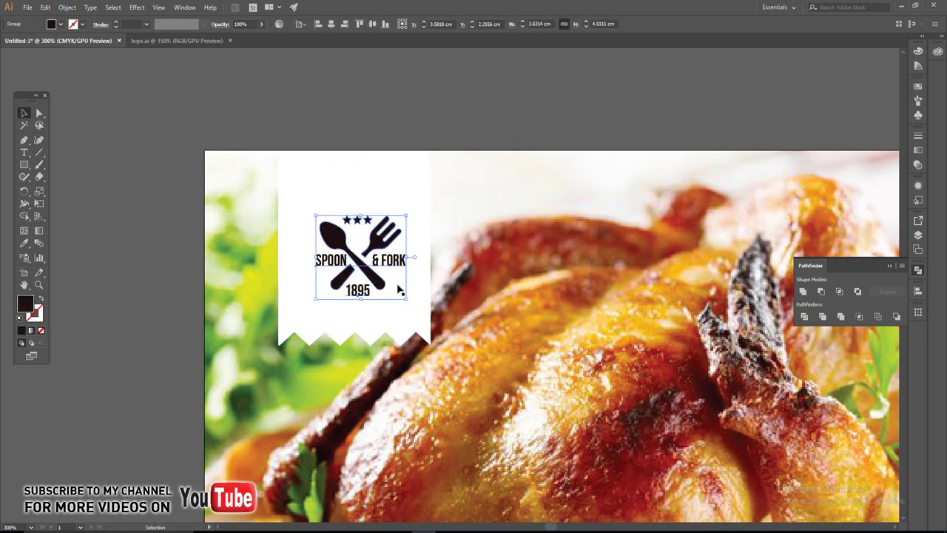
drag(407, 300, 418, 316)
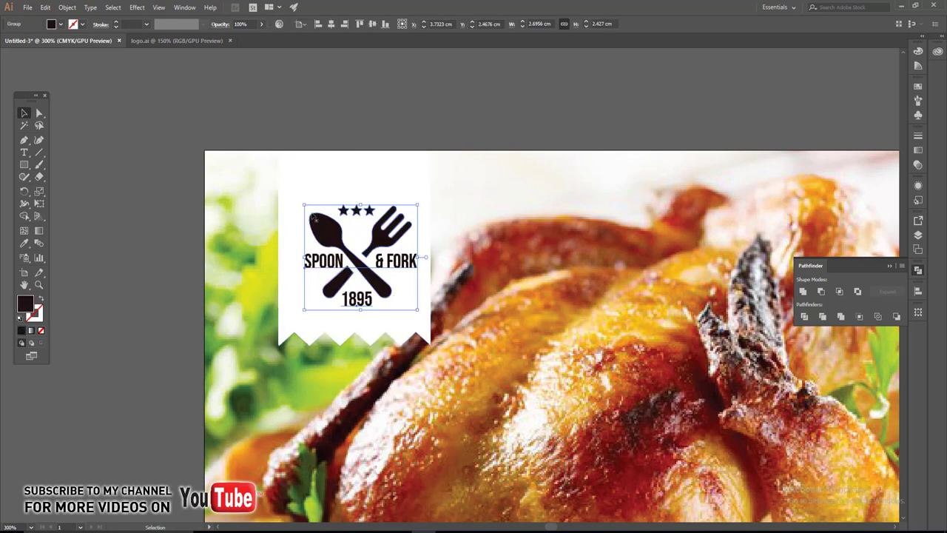
drag(304, 205, 291, 191)
click(354, 113)
key(ctrl+minus)
key(ctrl+minus)
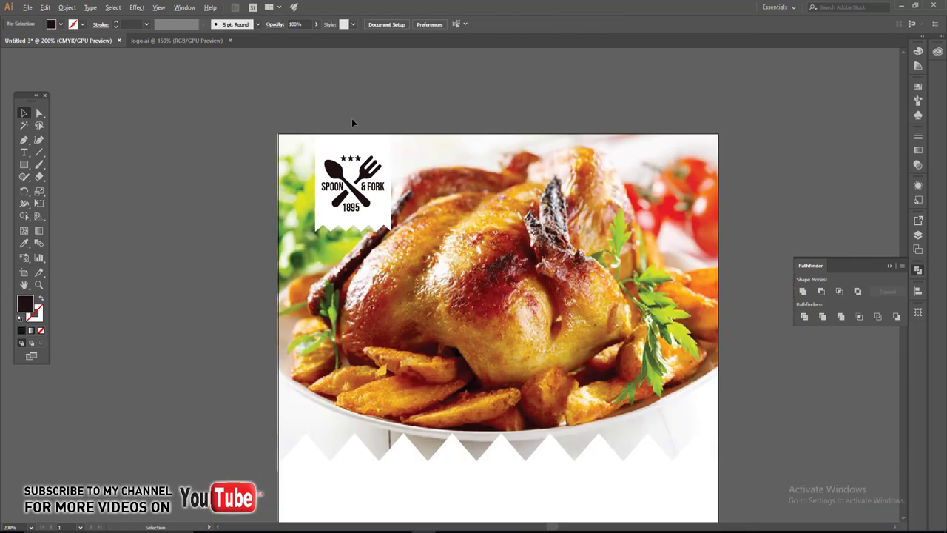
- Draw a circle below the zigzag edge and fill it red
scroll(400, 262, down, 5)
drag(415, 215, 350, 283)
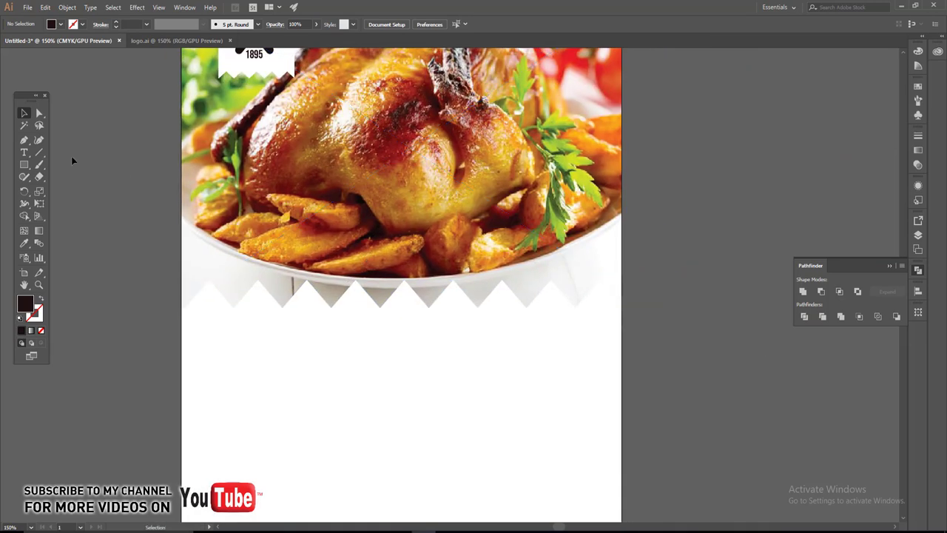
drag(27, 166, 74, 184)
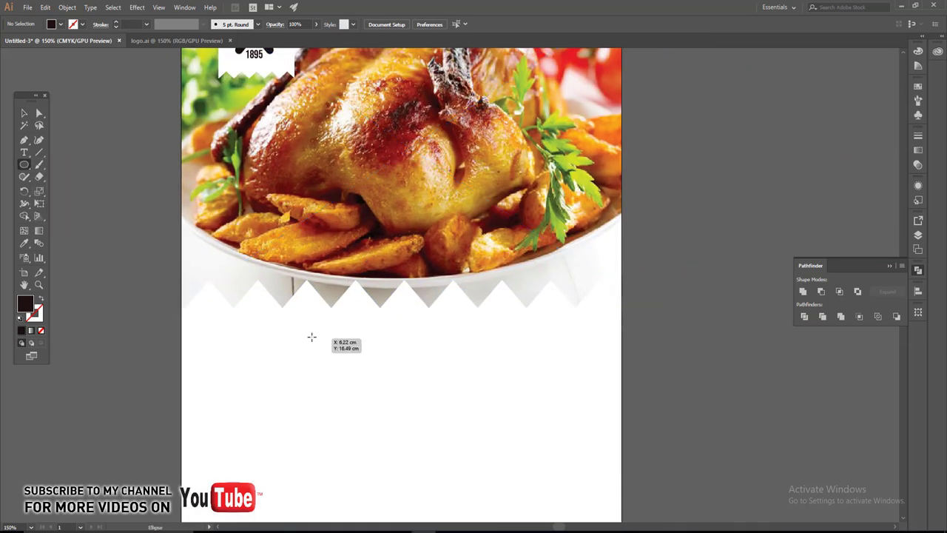
mouse_move(311, 336)
mouse_down()
mouse_move(395, 439)
mouse_move(419, 446)
mouse_up()
click(28, 113)
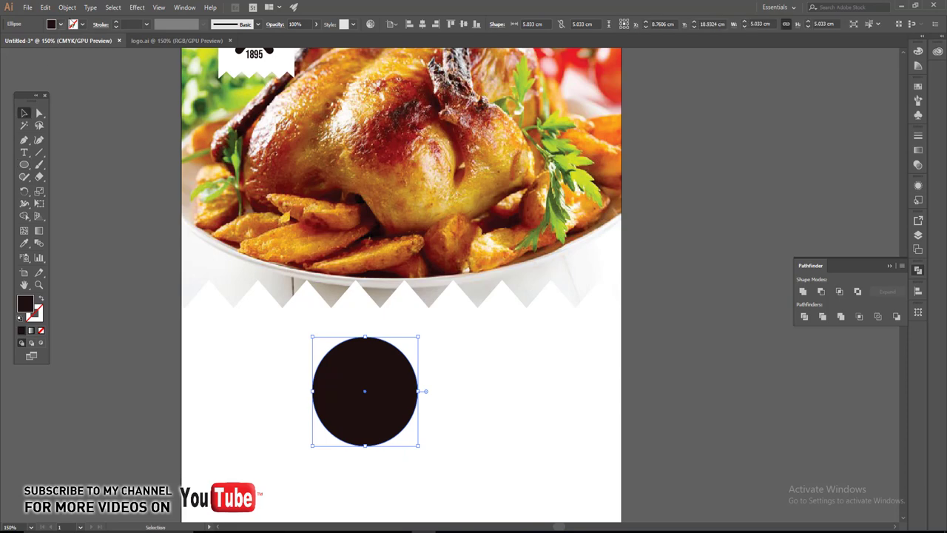
click(63, 25)
click(73, 49)
click(288, 300)
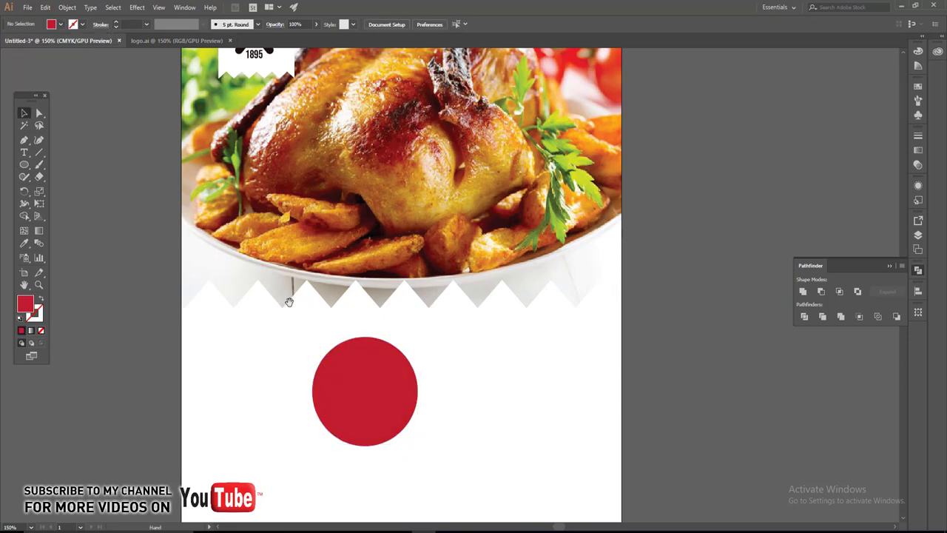
scroll(332, 326, down, 2)
click(380, 348)
- Paste a smaller copy of the circle in front, with no fill and a white outline
click(49, 8)
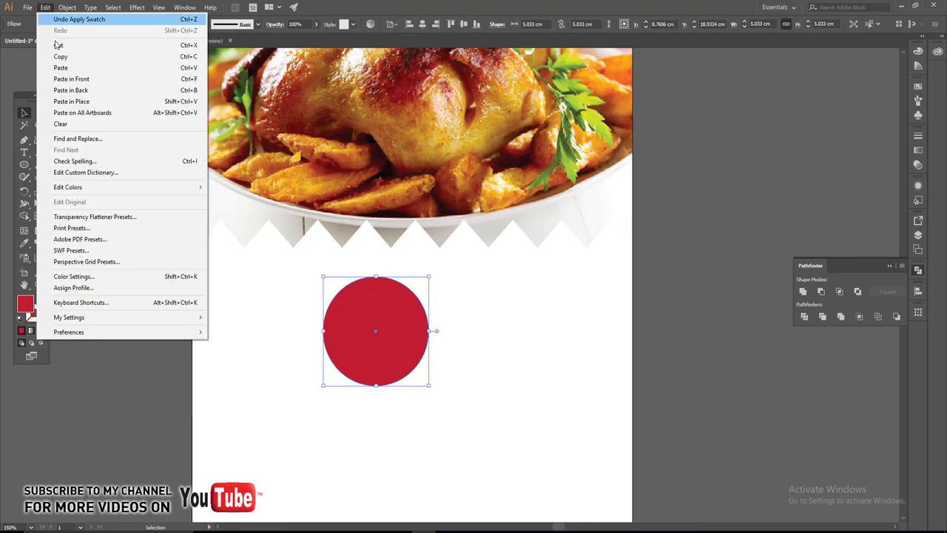
click(60, 56)
click(46, 7)
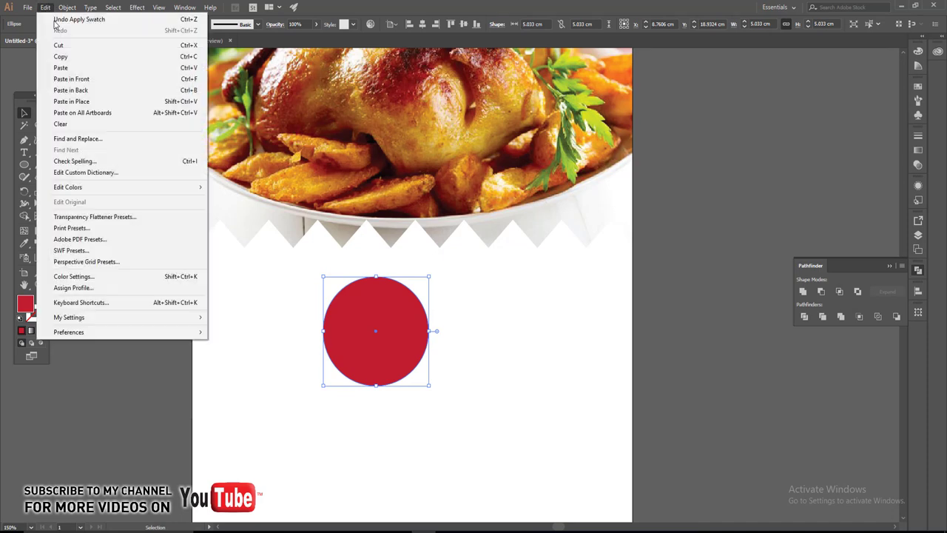
click(73, 79)
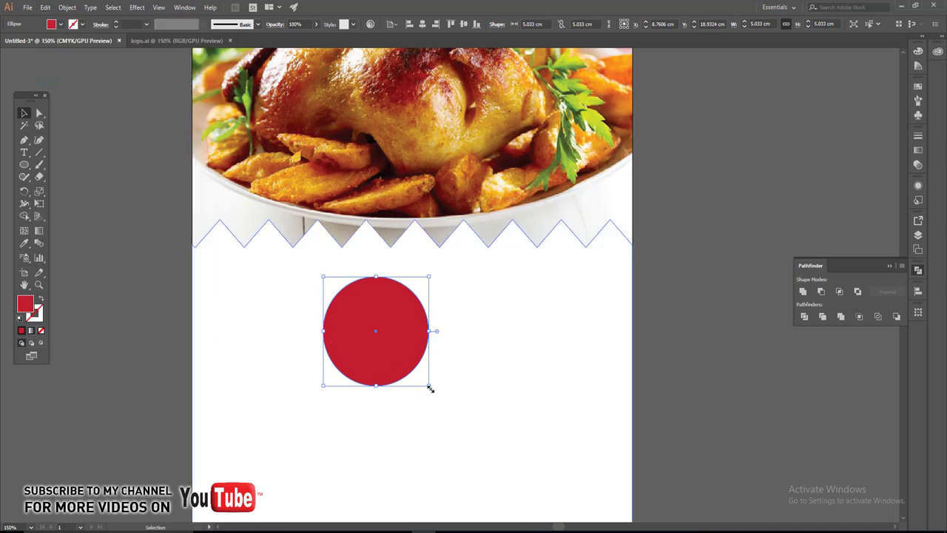
drag(430, 388, 421, 376)
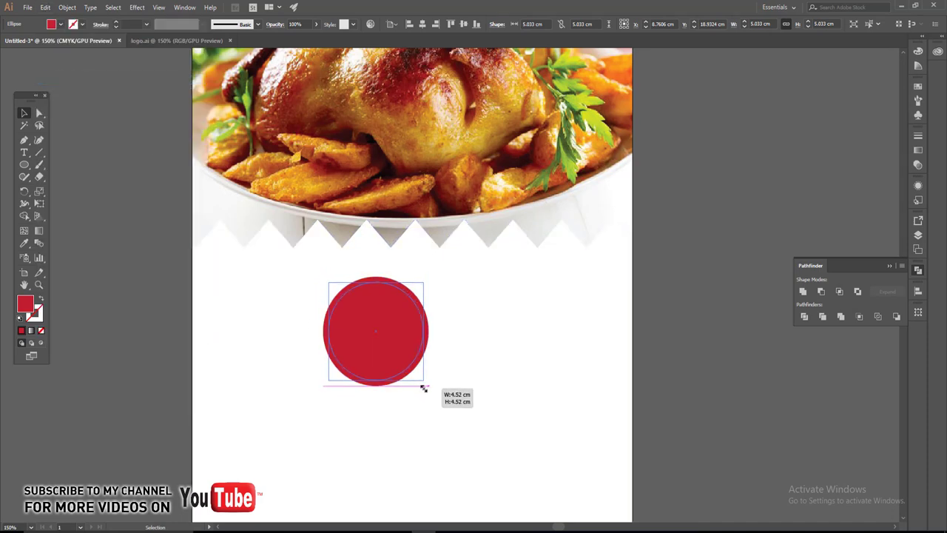
click(60, 25)
click(9, 43)
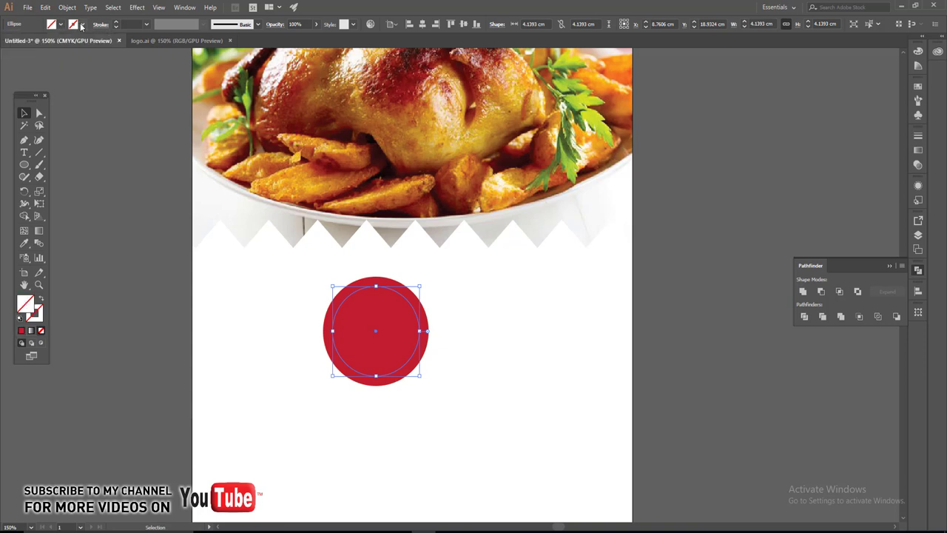
click(21, 45)
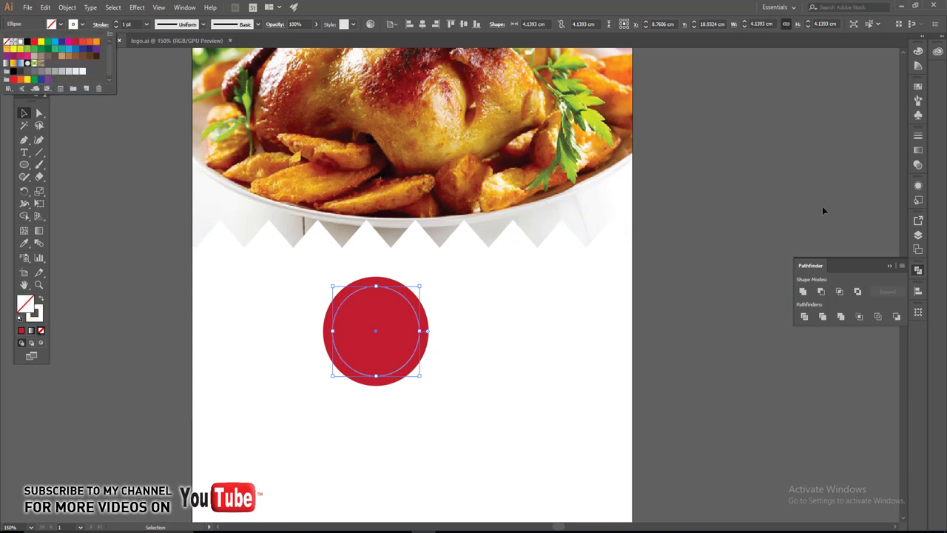
- Make the inner ring's white stroke a dashed line with dash length 2
click(918, 136)
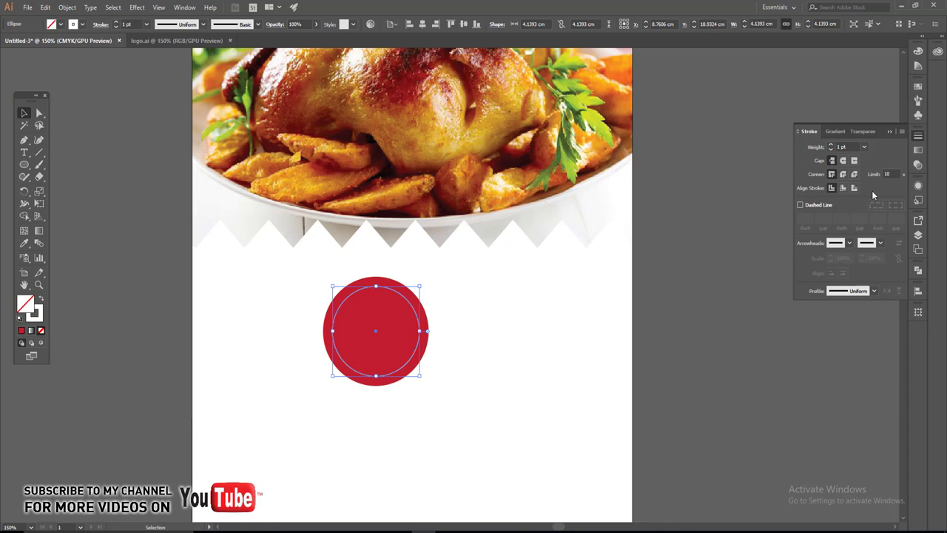
click(811, 205)
text(2)
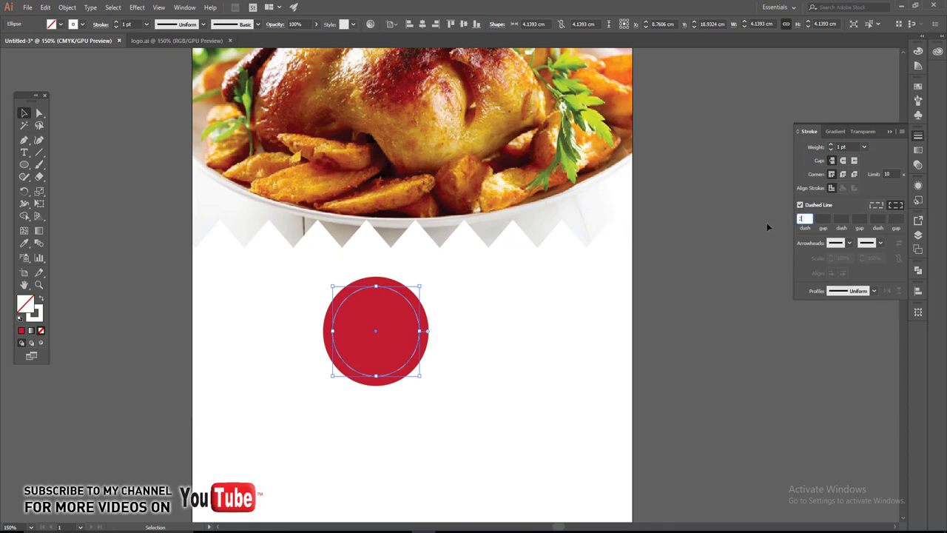
key(Return)
click(692, 296)
- Group the red circle with its white dashed ring
scroll(423, 339, up, 3)
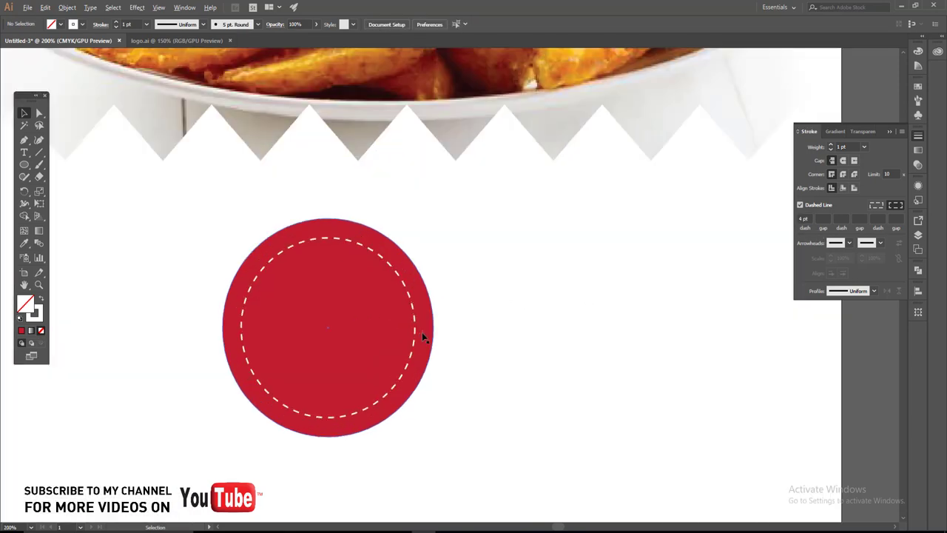
drag(422, 338, 545, 285)
scroll(469, 320, down, 2)
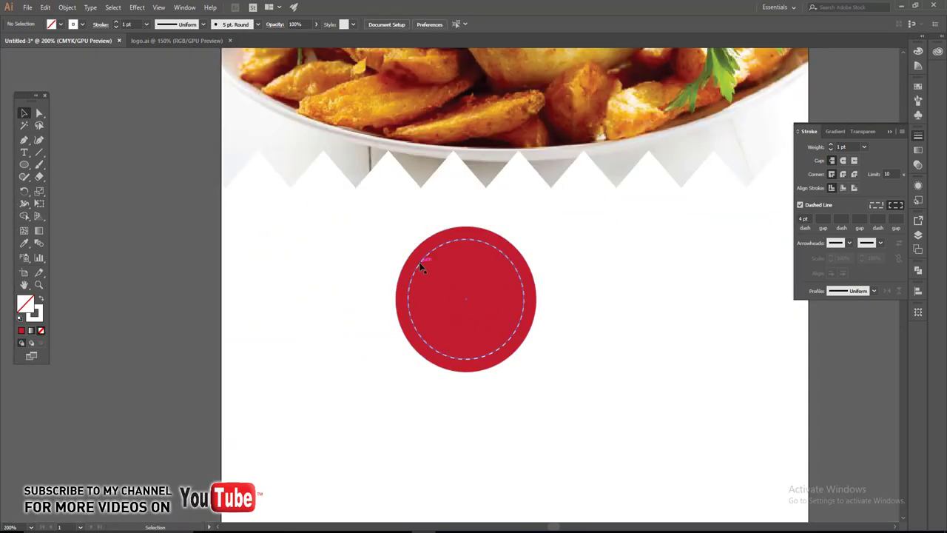
click(421, 266)
shift+click(458, 238)
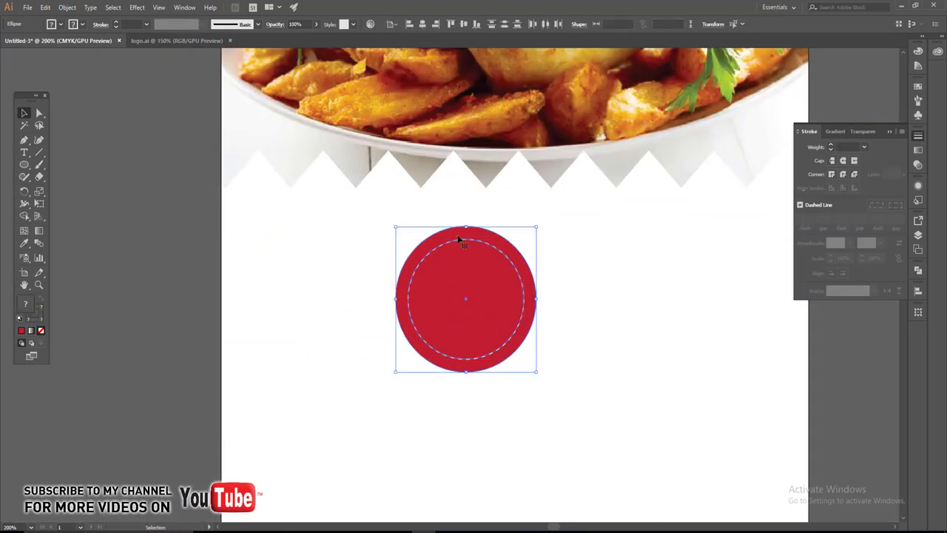
click(68, 7)
click(215, 65)
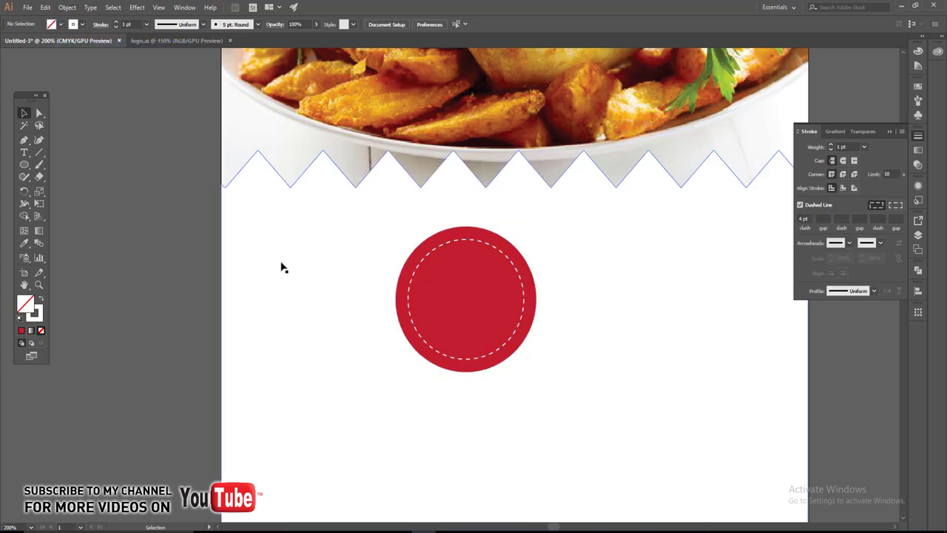
- Add a $15 price in Bebas Neue Regular, enlarged onto the red circle
click(24, 153)
click(255, 276)
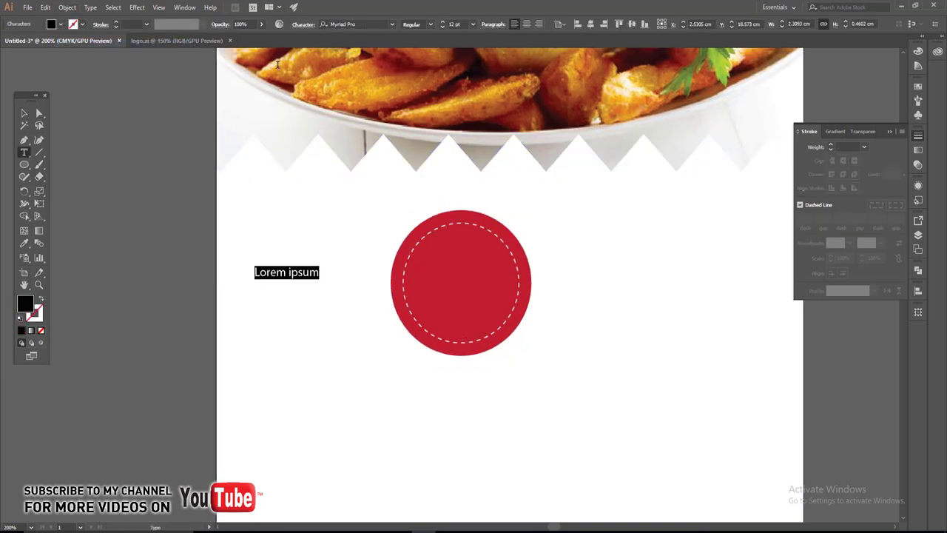
click(371, 23)
text(b)
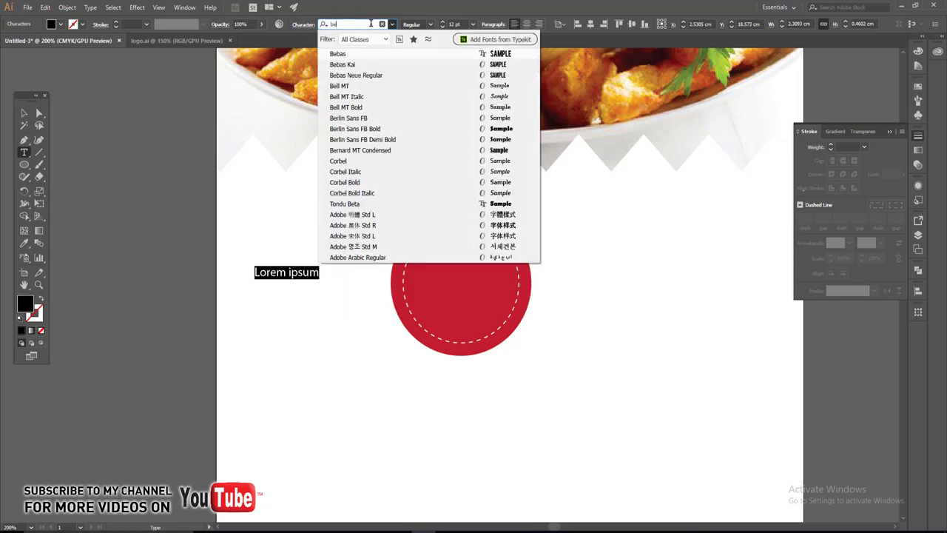
text(eb)
click(355, 75)
text($15)
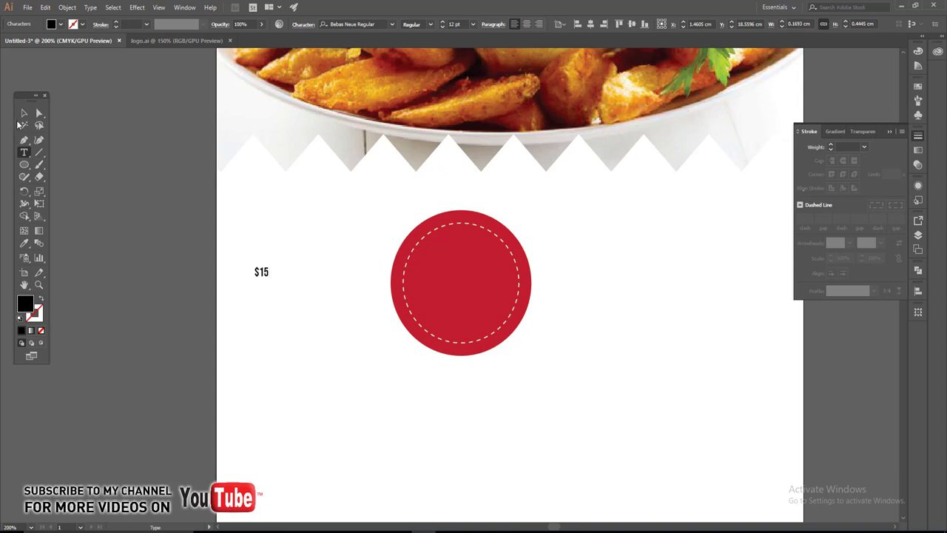
click(22, 115)
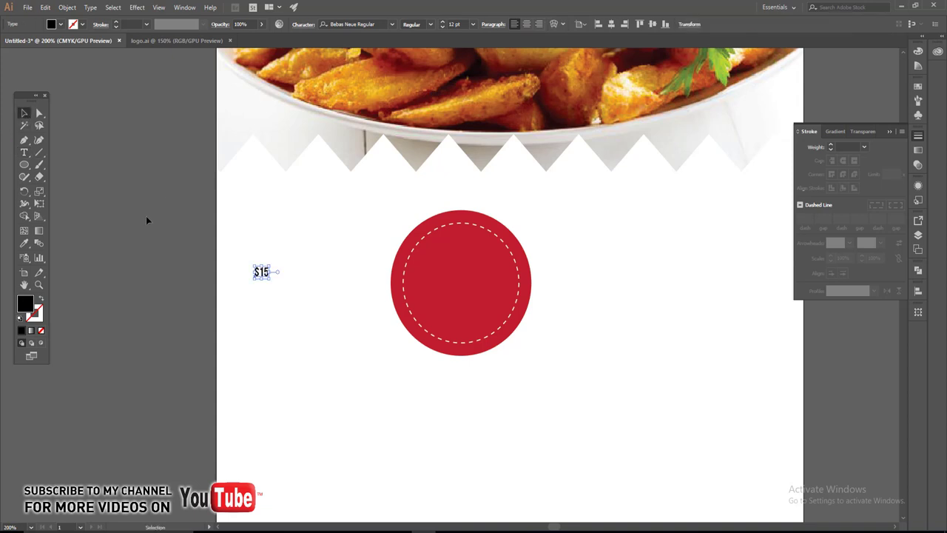
mouse_move(277, 287)
mouse_down()
mouse_move(311, 321)
mouse_move(498, 323)
mouse_up()
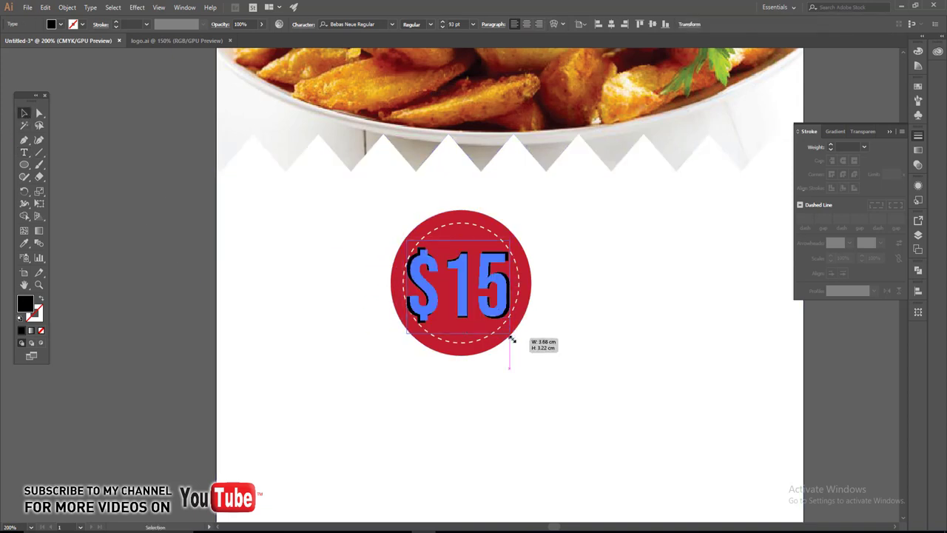
- Make the $15 yellow, centre it on the circle, and group them into a badge
click(61, 24)
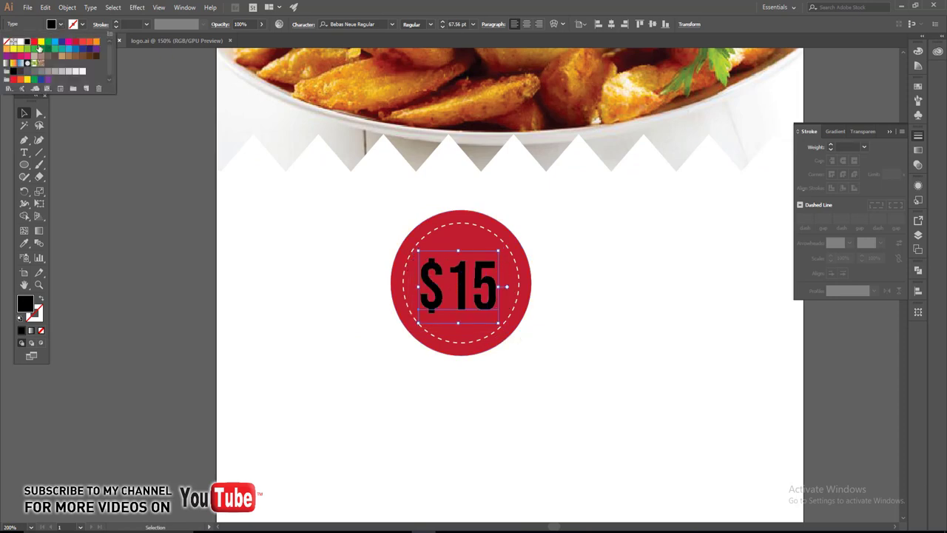
click(40, 44)
click(100, 124)
drag(296, 190, 272, 173)
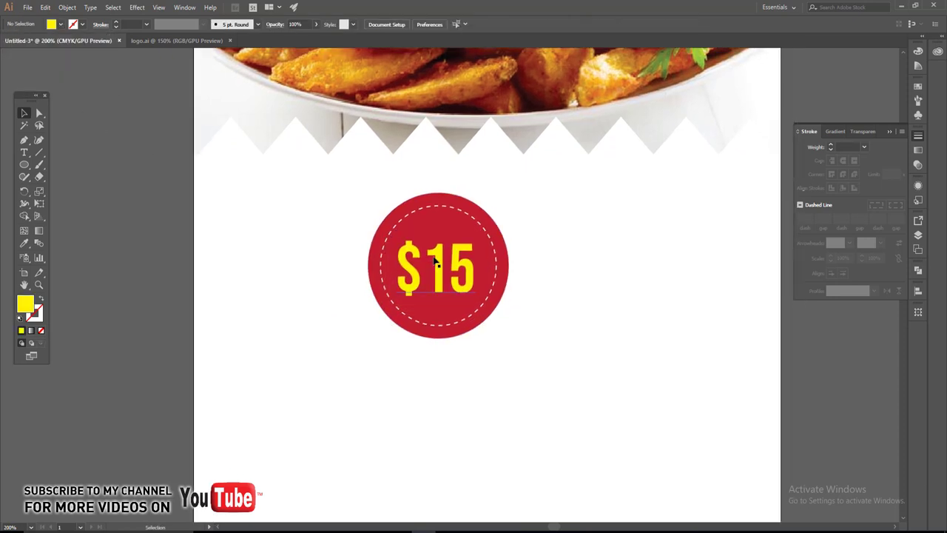
click(526, 24)
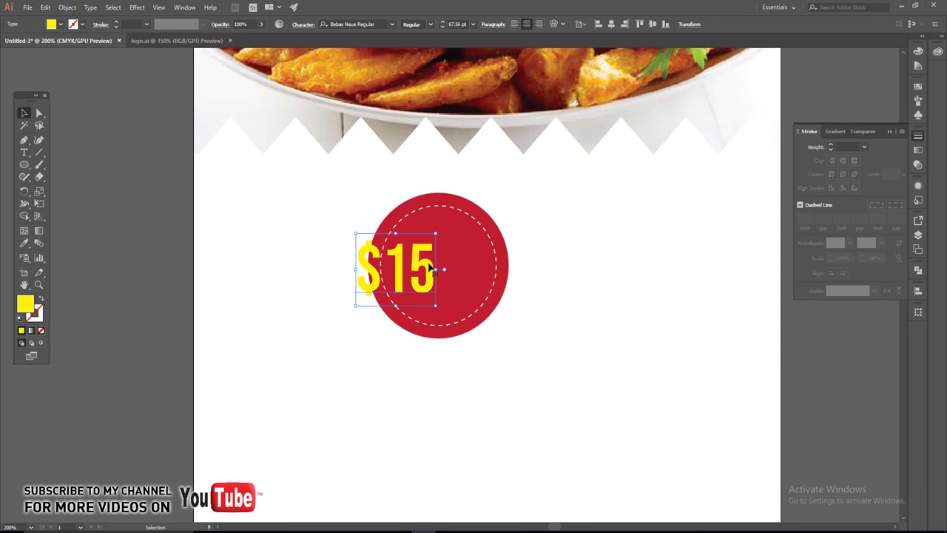
drag(429, 269, 468, 269)
shift+click(452, 209)
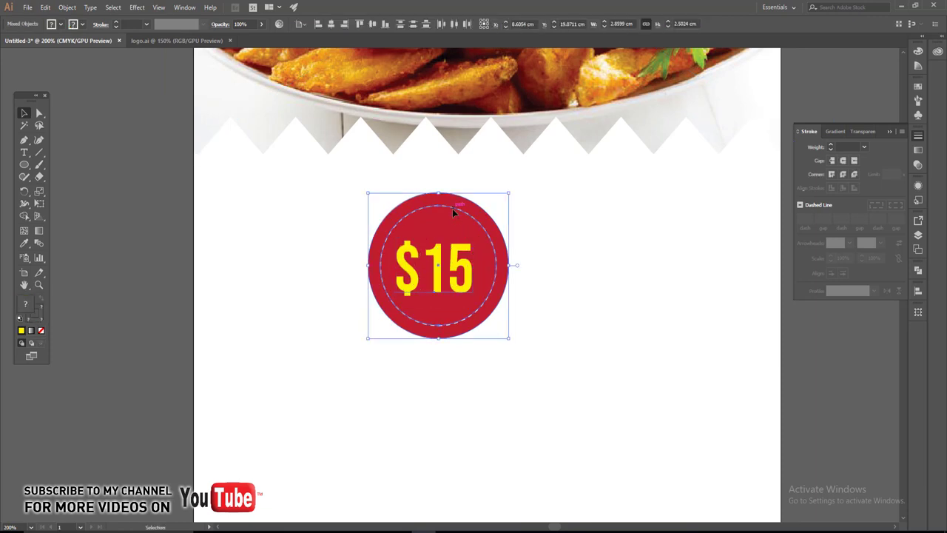
click(68, 8)
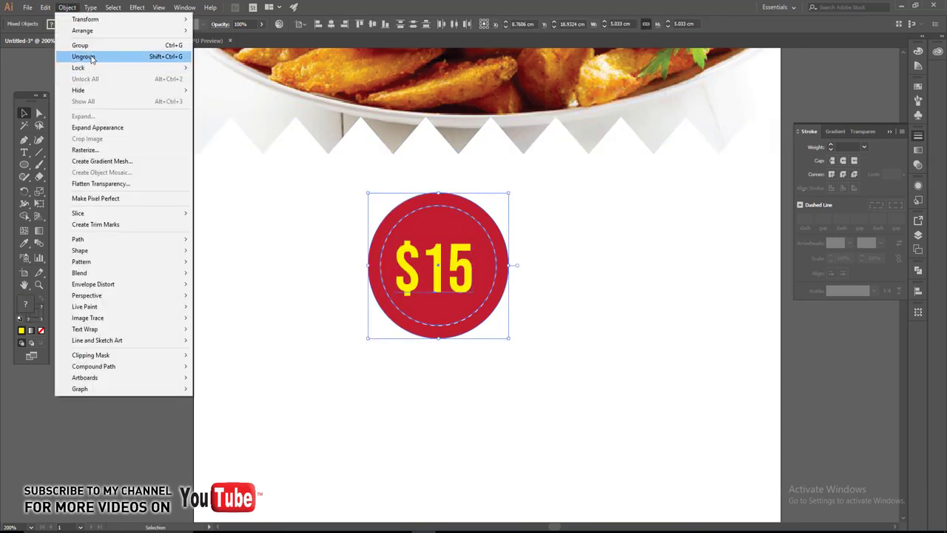
click(97, 46)
click(166, 184)
- Move the $15 badge, slightly smaller, onto the chicken photo's top-right; view at 100%
key(ctrl+minus)
key(ctrl+minus)
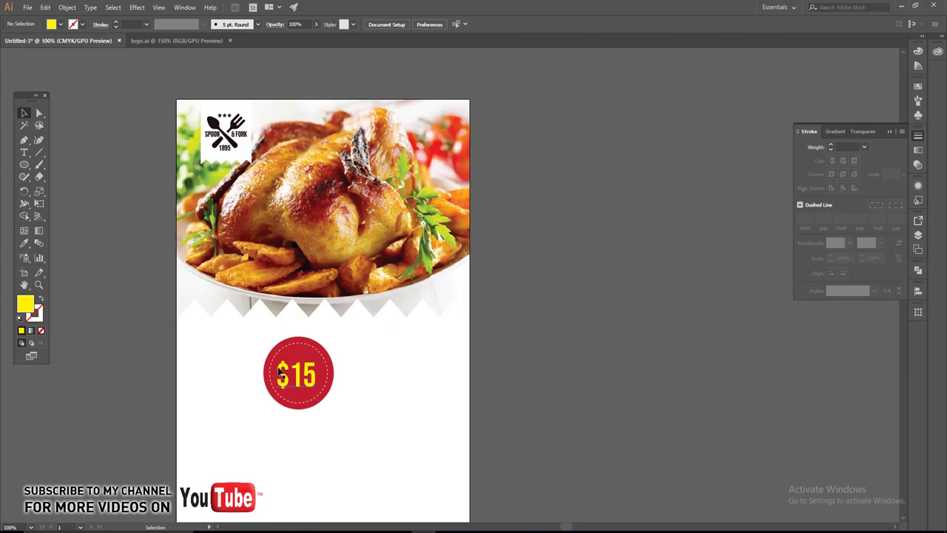
mouse_move(298, 374)
mouse_down()
mouse_move(403, 205)
mouse_move(384, 182)
mouse_up()
key(ctrl+plus)
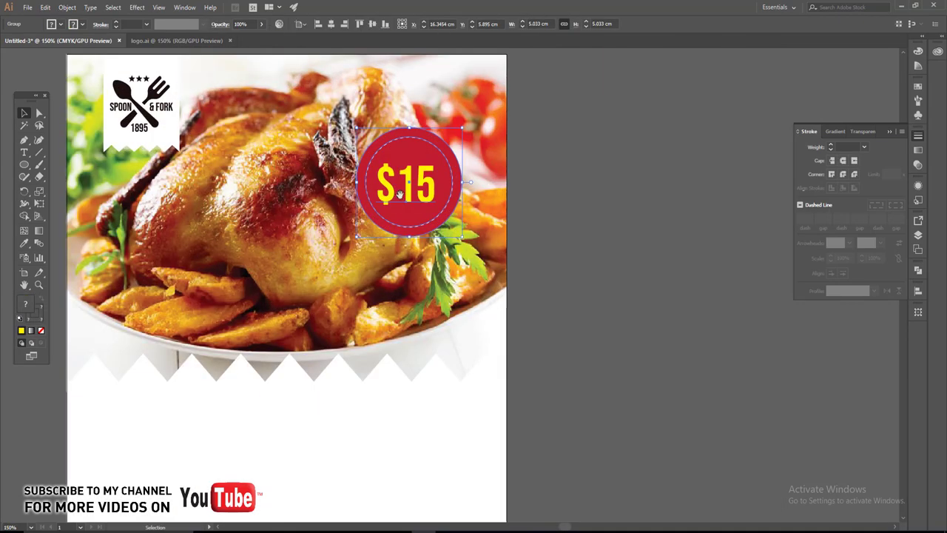
drag(416, 248, 392, 201)
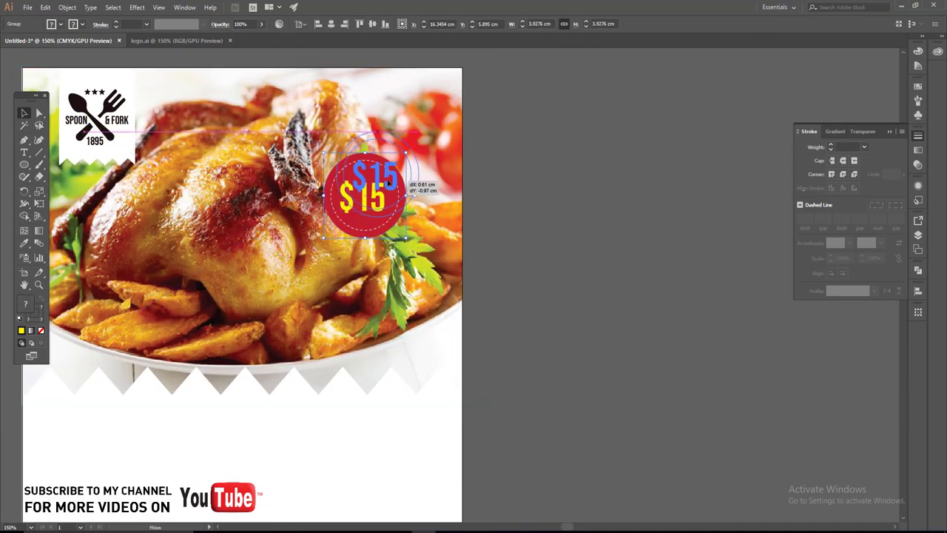
click(534, 251)
key(ctrl+minus)
key(ctrl+minus)
scroll(477, 307, down, 2)
scroll(459, 307, down, 1)
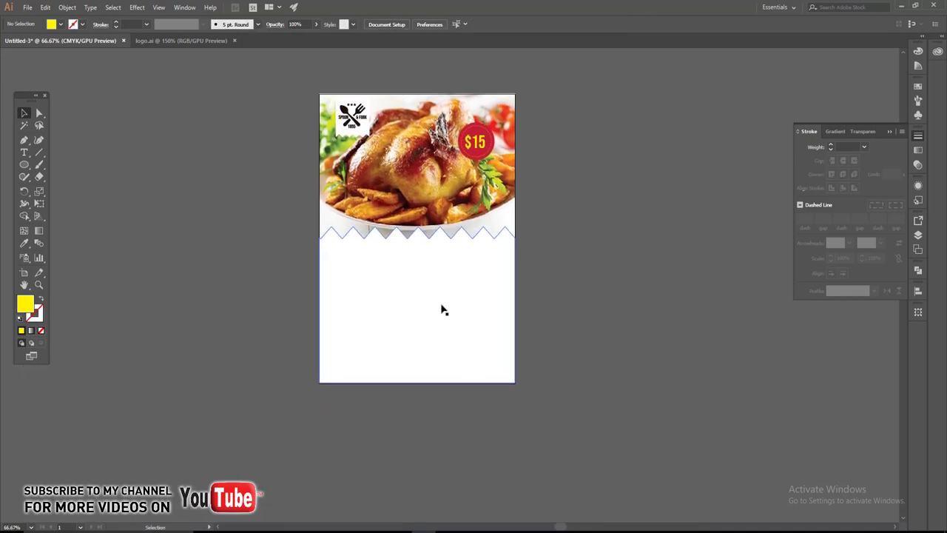
key(ctrl+plus)
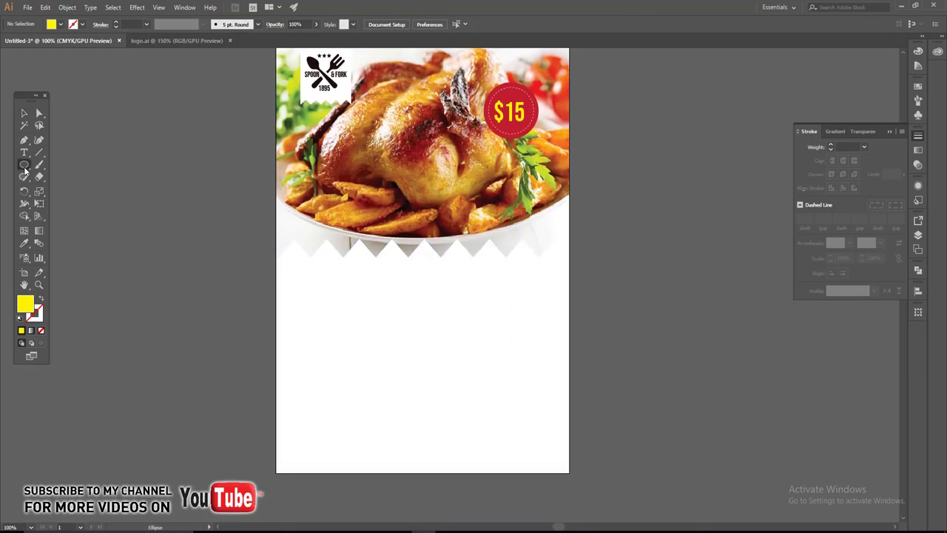
- Draw a second circle below the zigzag edge and fill it red
drag(24, 166, 60, 188)
scroll(254, 219, down, 1)
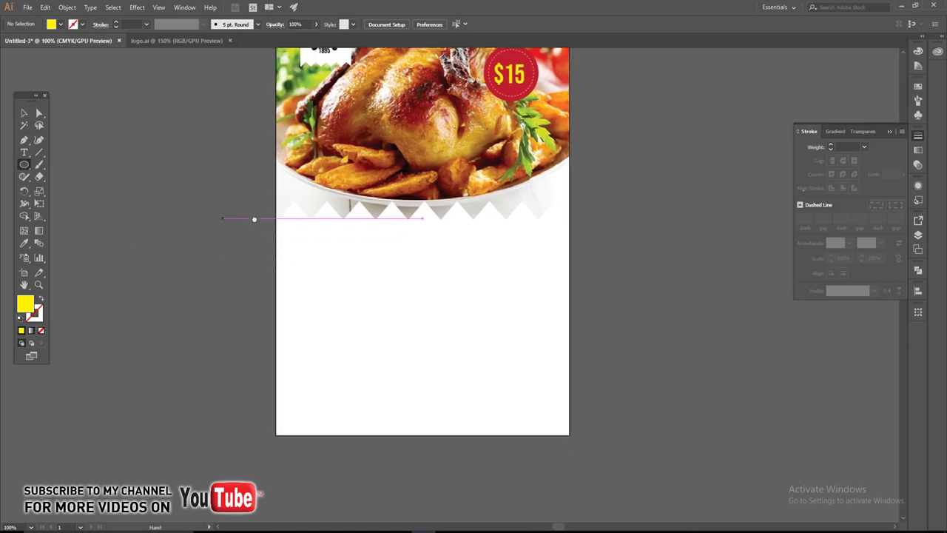
key(ctrl+plus)
drag(313, 234, 400, 373)
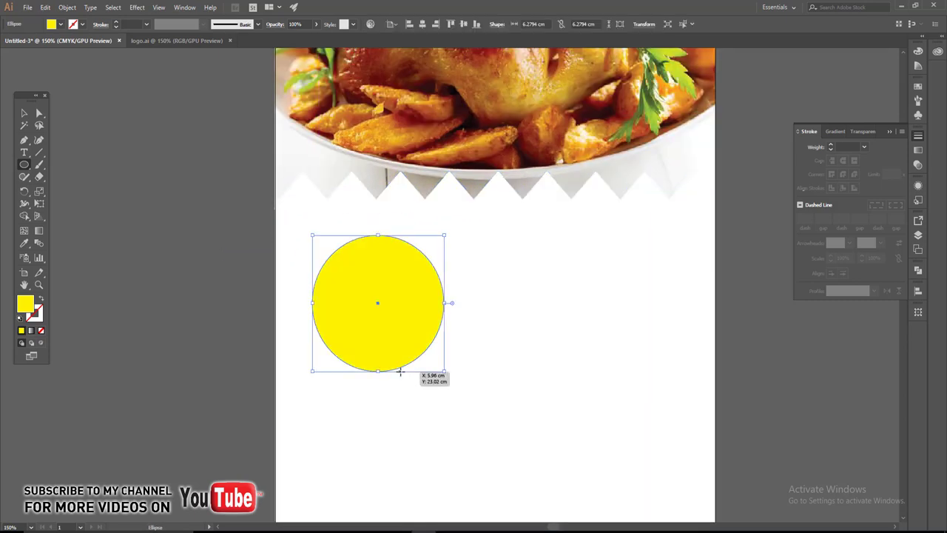
click(25, 112)
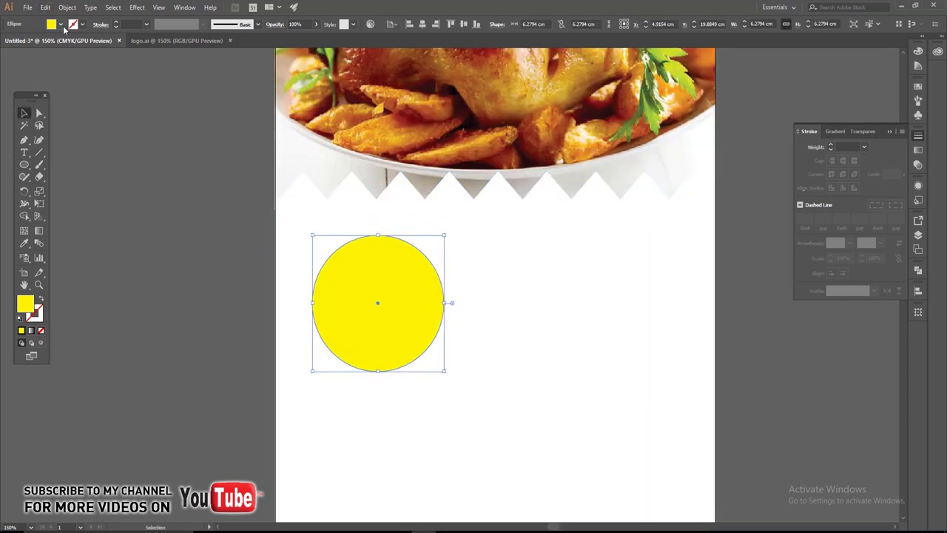
click(62, 24)
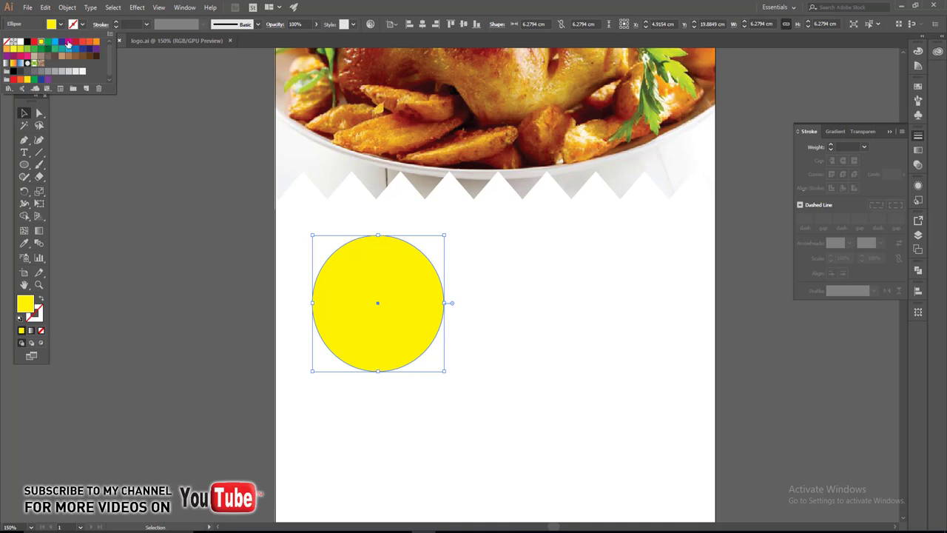
click(76, 42)
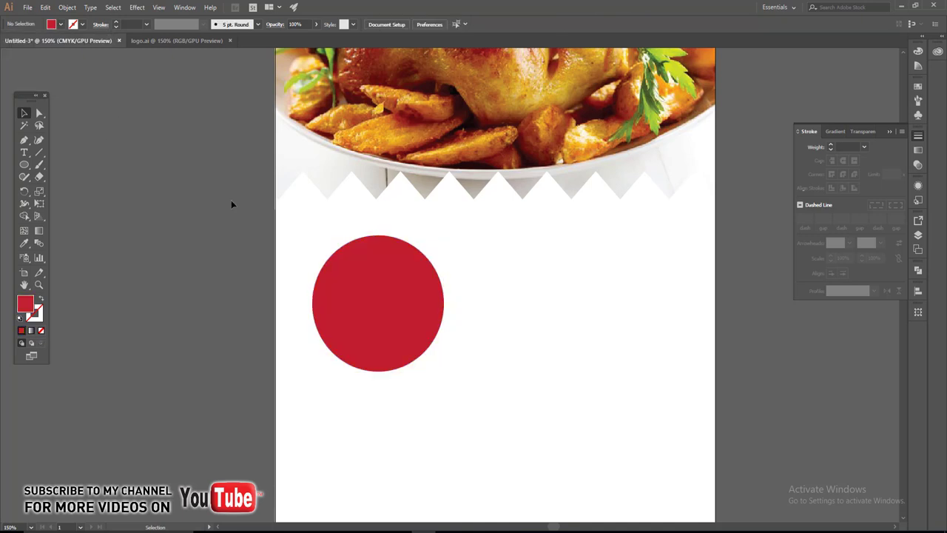
- Paste a copy in front, shrunk to 5.762 cm, with no fill and a white outline
click(45, 7)
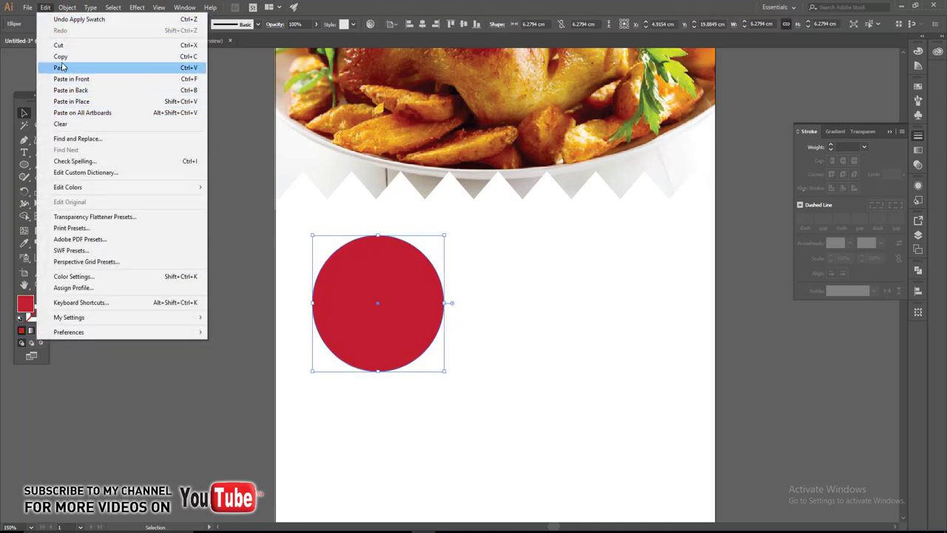
click(46, 7)
click(46, 7)
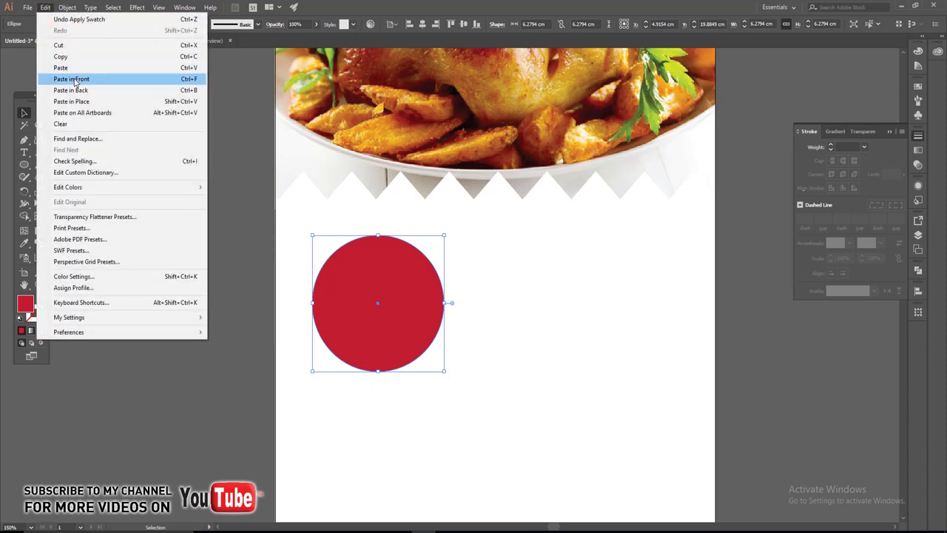
click(74, 79)
drag(444, 372, 441, 366)
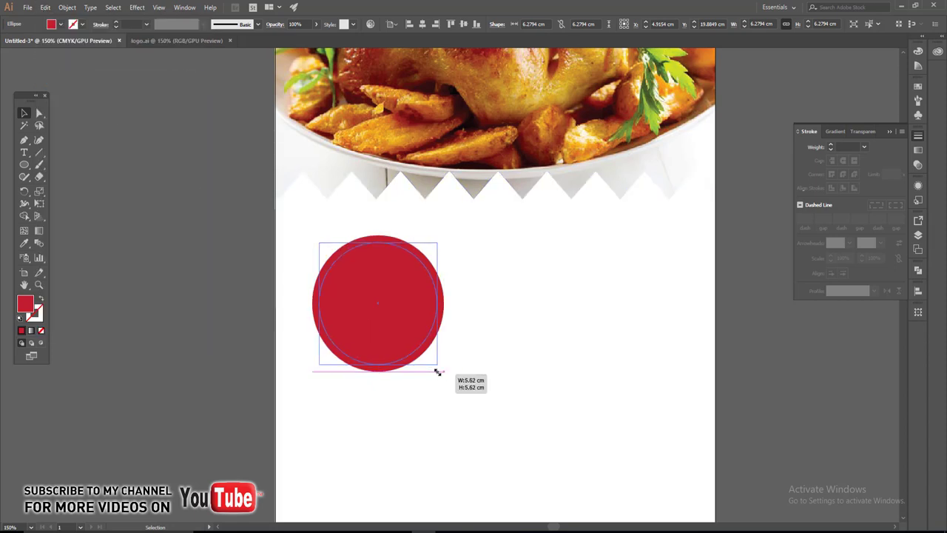
click(60, 24)
click(7, 41)
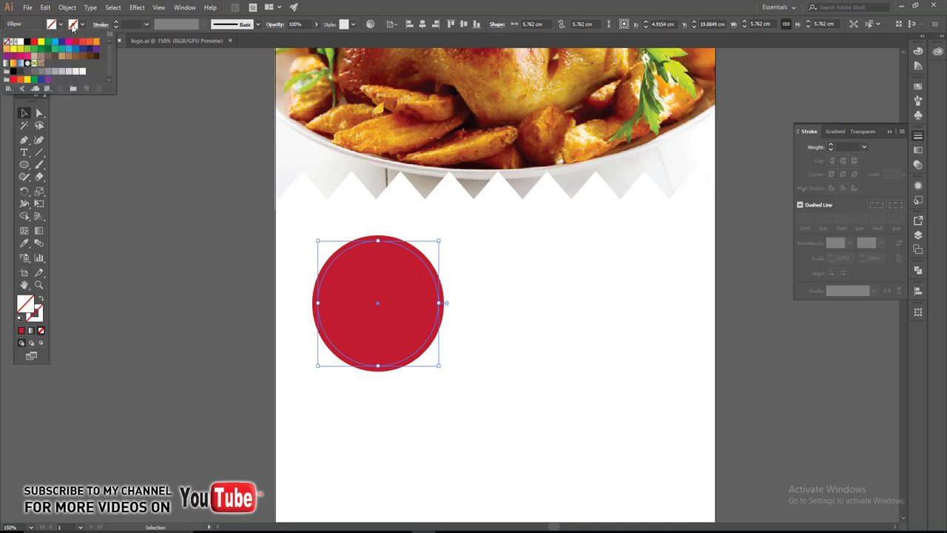
click(19, 42)
click(133, 176)
scroll(270, 277, up, 1)
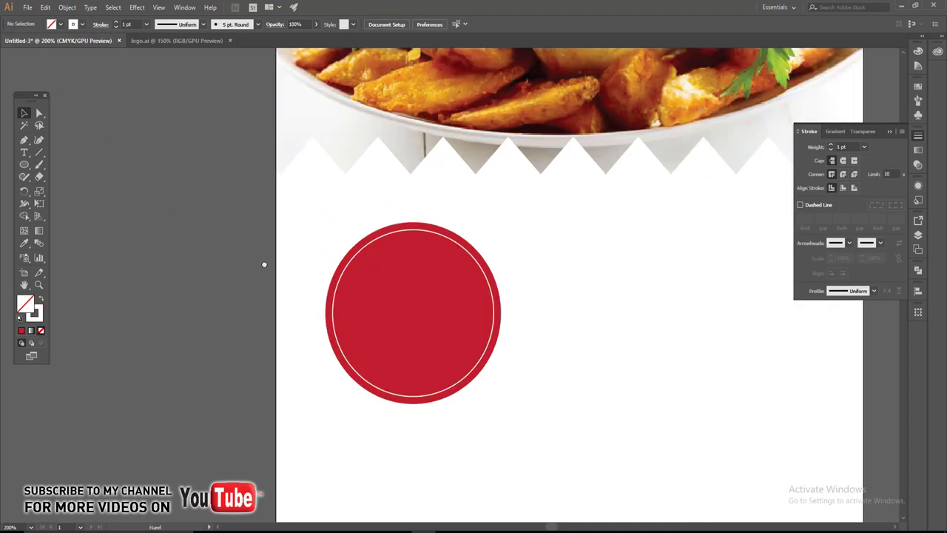
- Place the Thai-chicken-fillet photo over the red circle and bring the circle in front
click(26, 8)
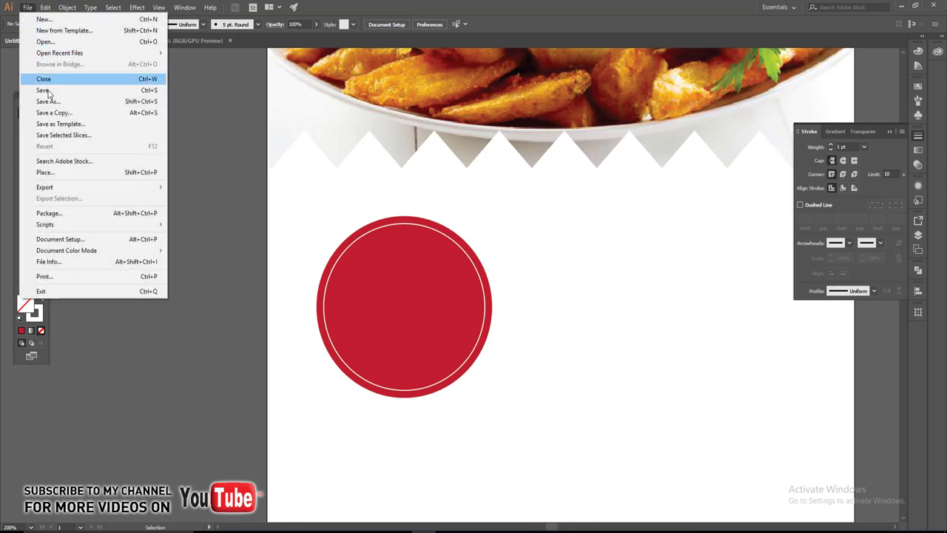
click(51, 169)
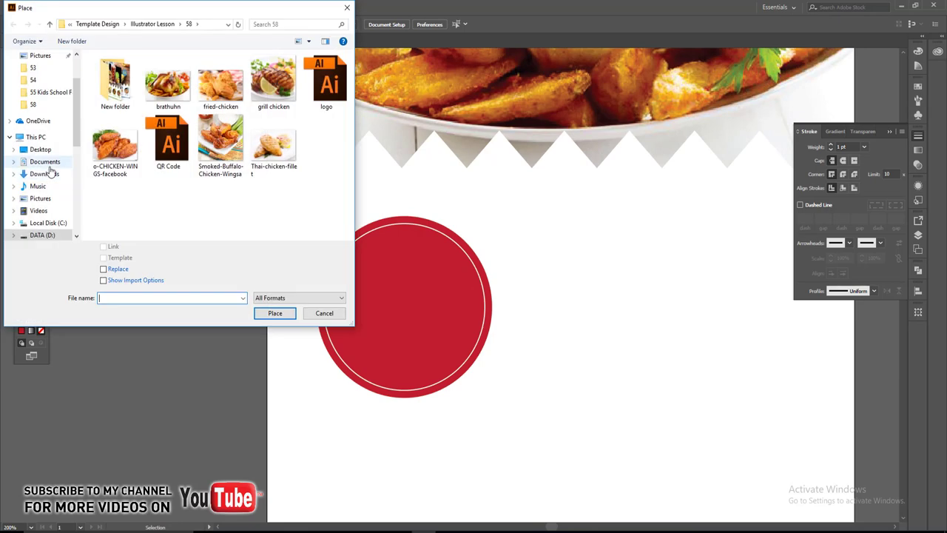
double_click(271, 152)
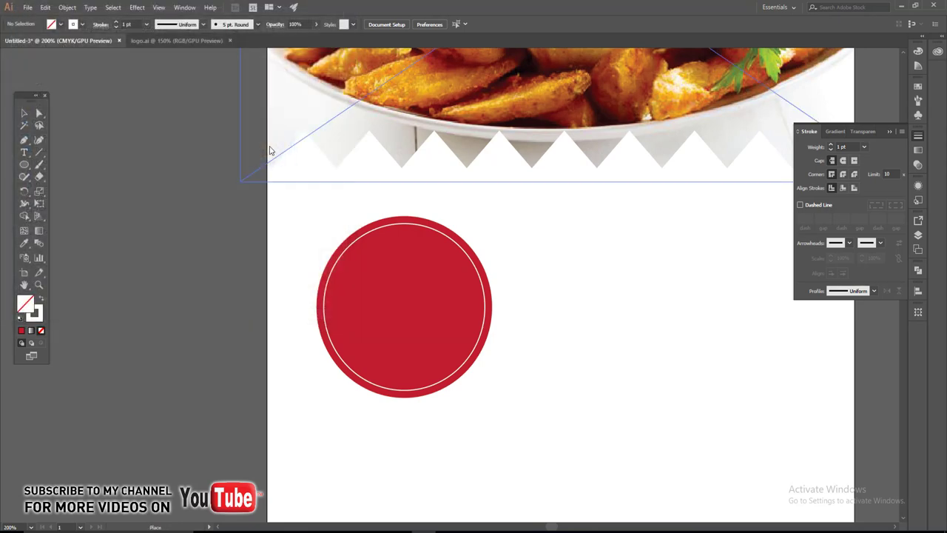
click(349, 238)
drag(467, 244, 413, 248)
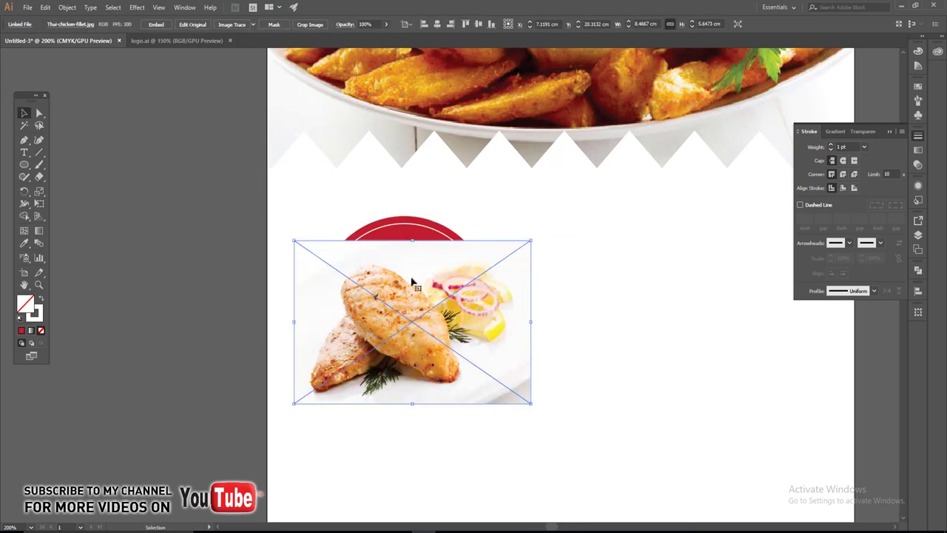
click(413, 231)
right_click(421, 295)
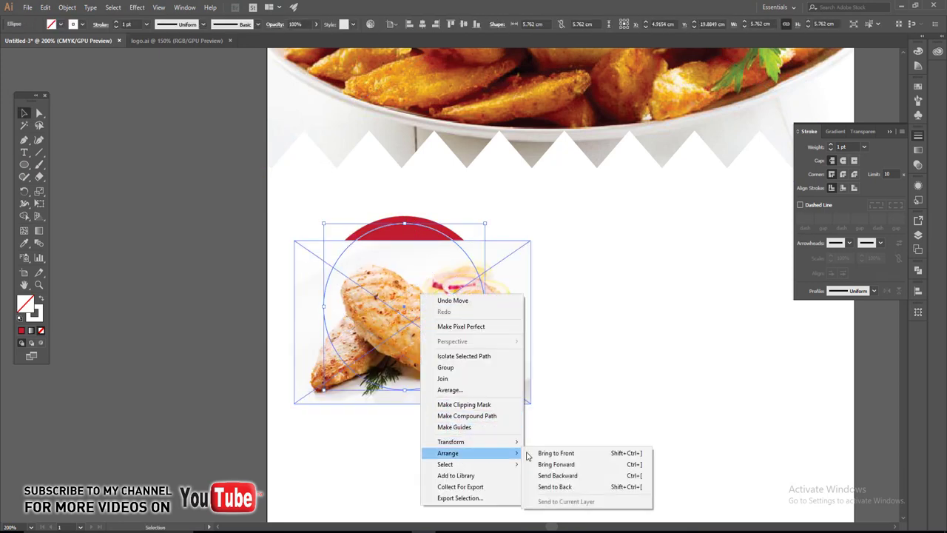
click(565, 454)
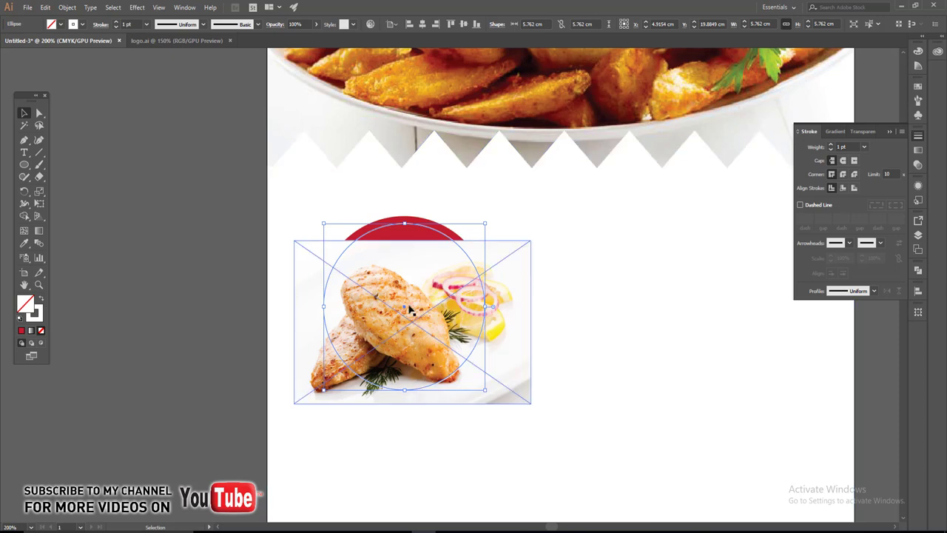
- Resize the chicken photo to fit and clip it to the circle with a clipping mask
click(466, 278)
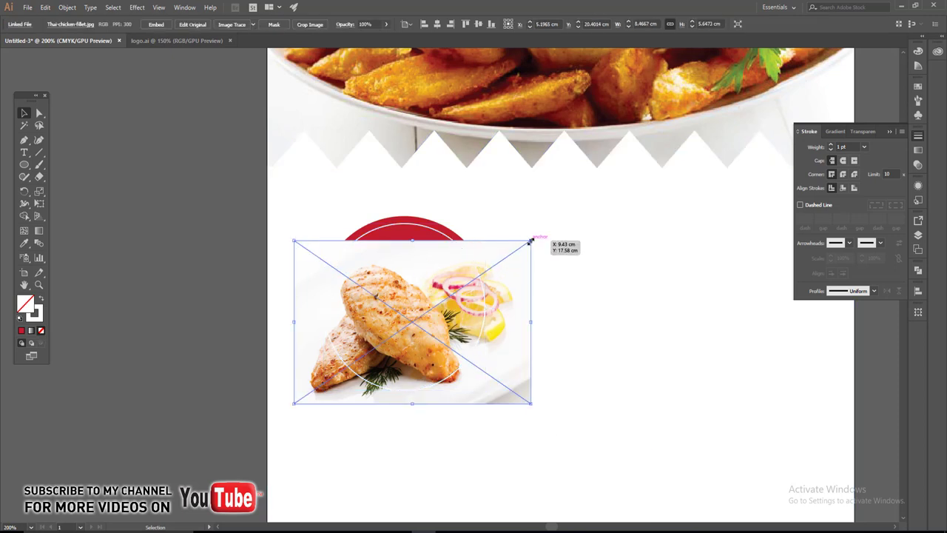
drag(530, 241, 558, 207)
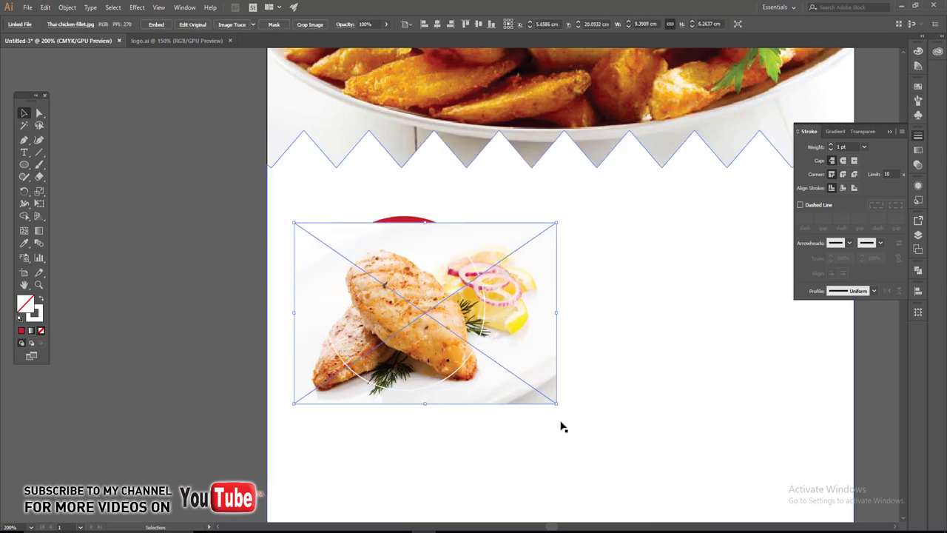
drag(557, 403, 540, 393)
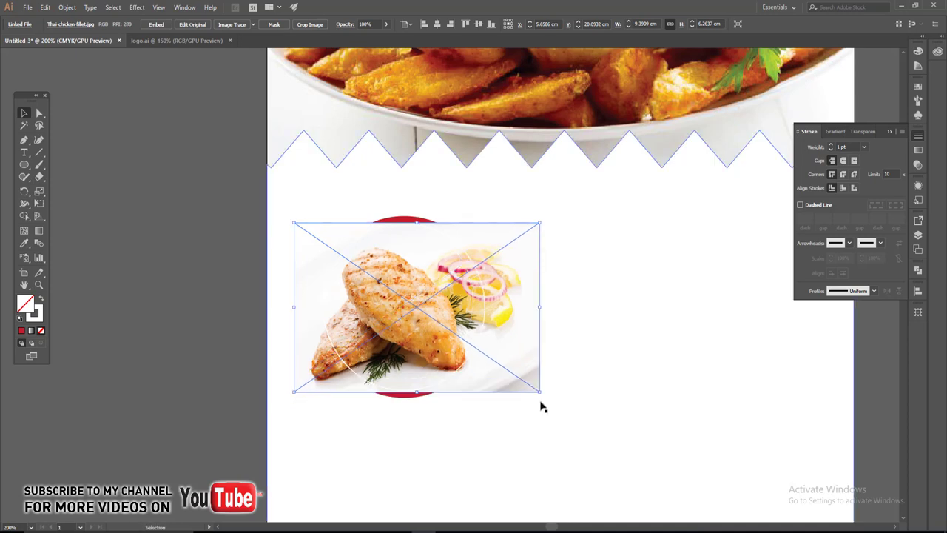
shift+click(480, 340)
right_click(416, 294)
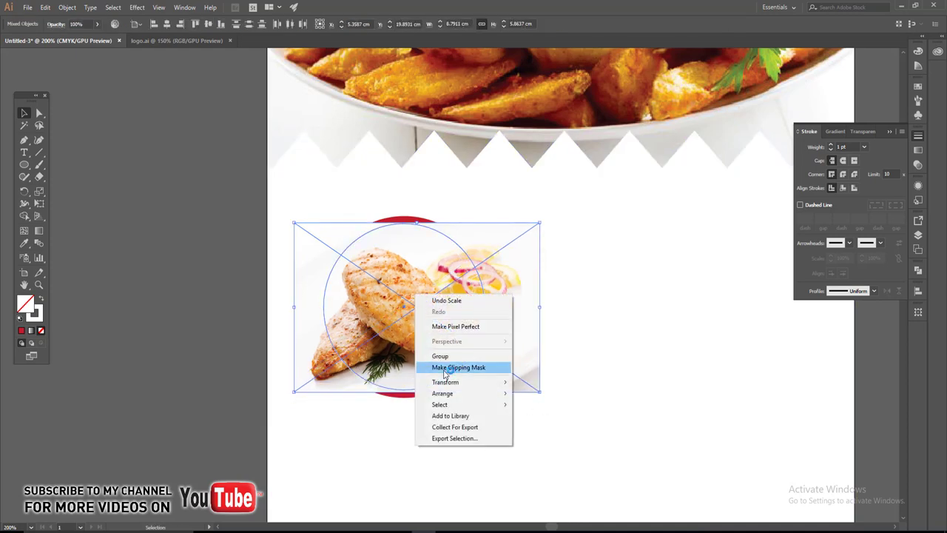
click(444, 367)
click(195, 316)
scroll(195, 316, down, 1)
- Copy the $15 badge in front onto the chicken circle's rim, shrunk to about 2.23 cm
scroll(338, 264, up, 2)
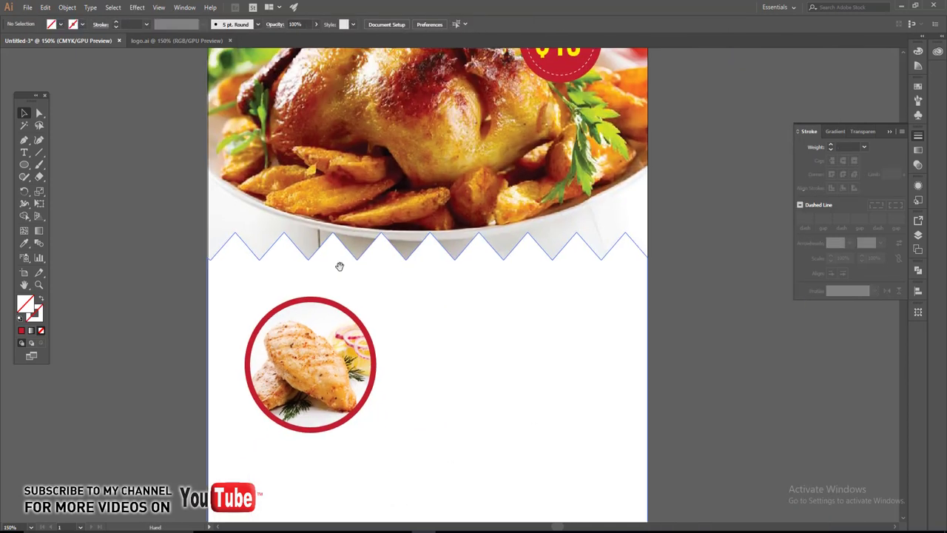
scroll(444, 208, up, 5)
drag(551, 152, 413, 435)
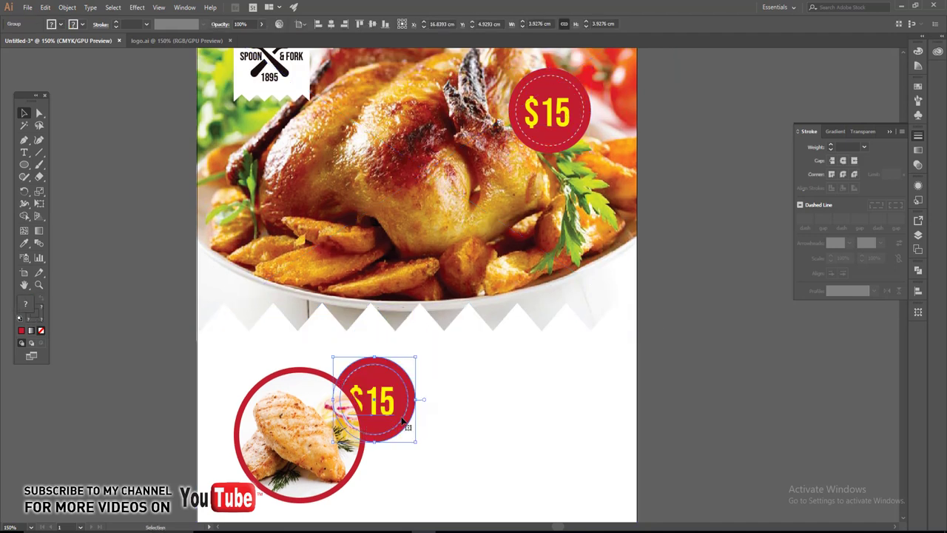
right_click(413, 435)
mouse_move(431, 359)
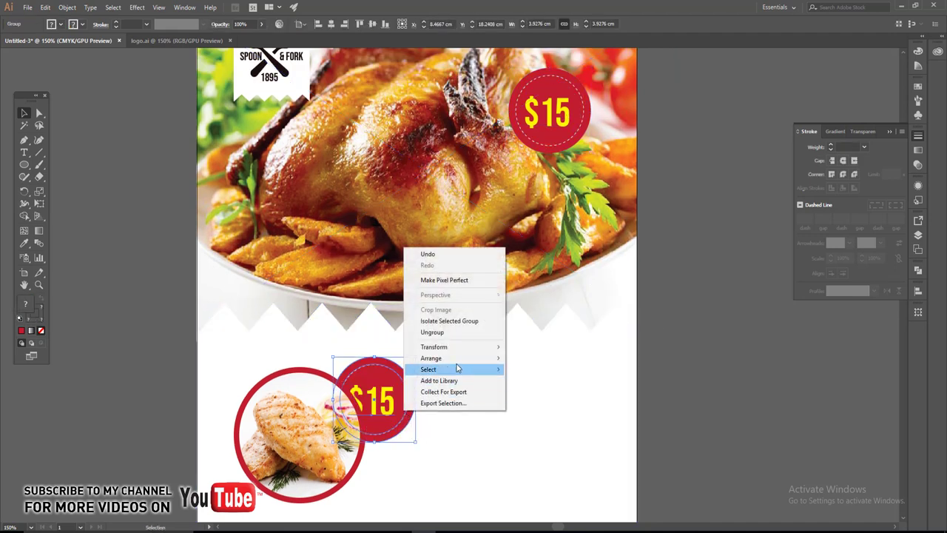
click(550, 361)
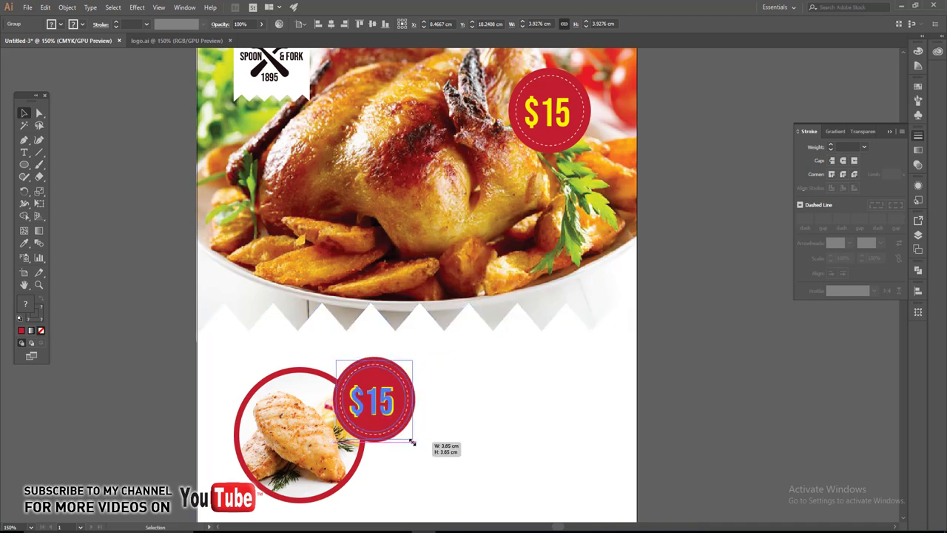
drag(416, 442, 397, 423)
scroll(372, 437, up, 1)
key(ctrl+minus)
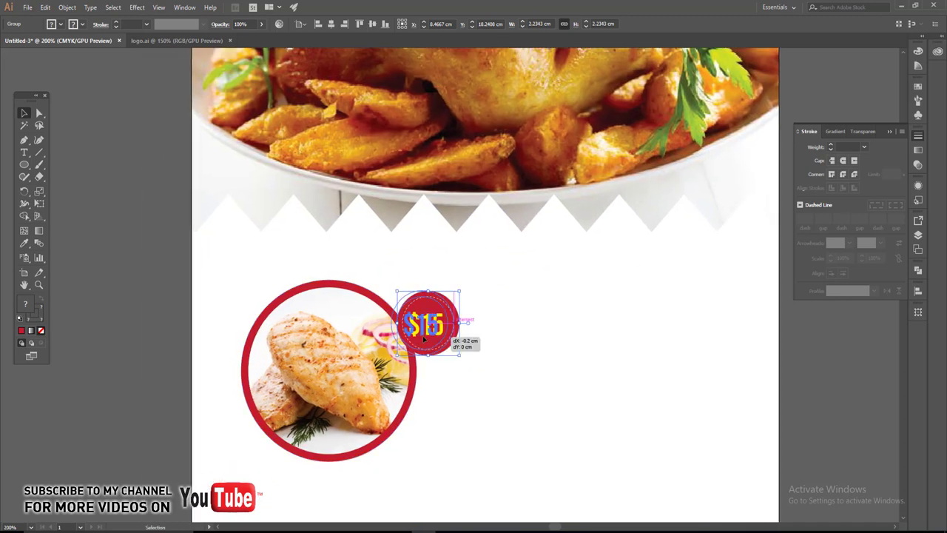
drag(423, 325, 397, 326)
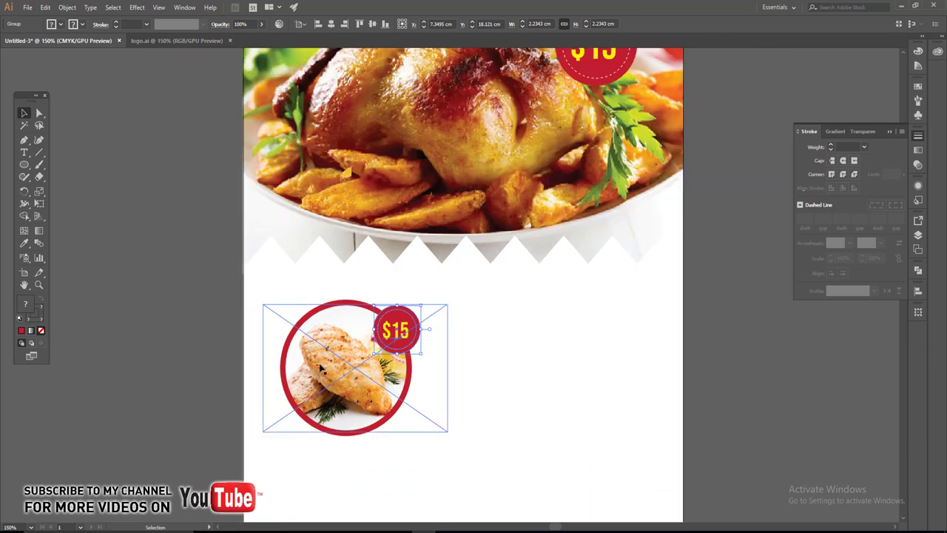
- Lock the white zigzag-topped background path in the Layers panel
click(272, 315)
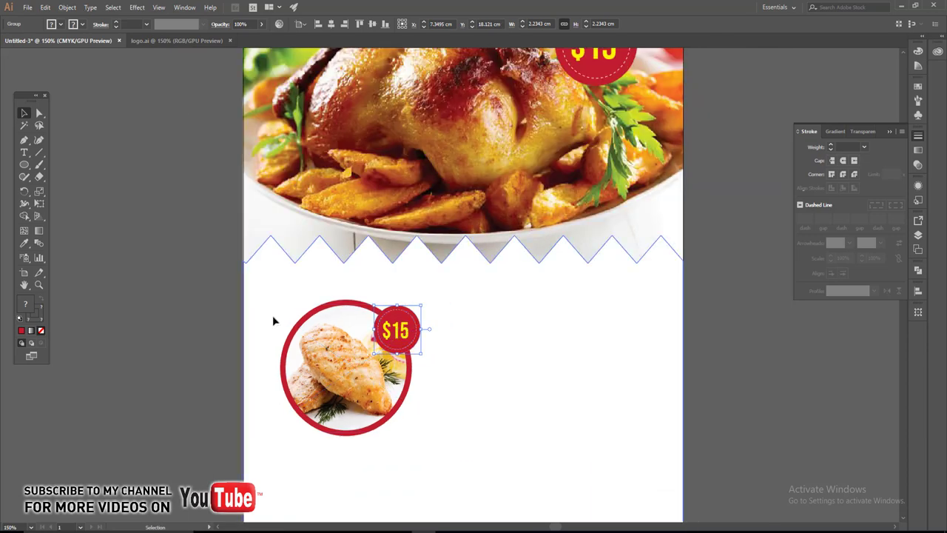
click(917, 236)
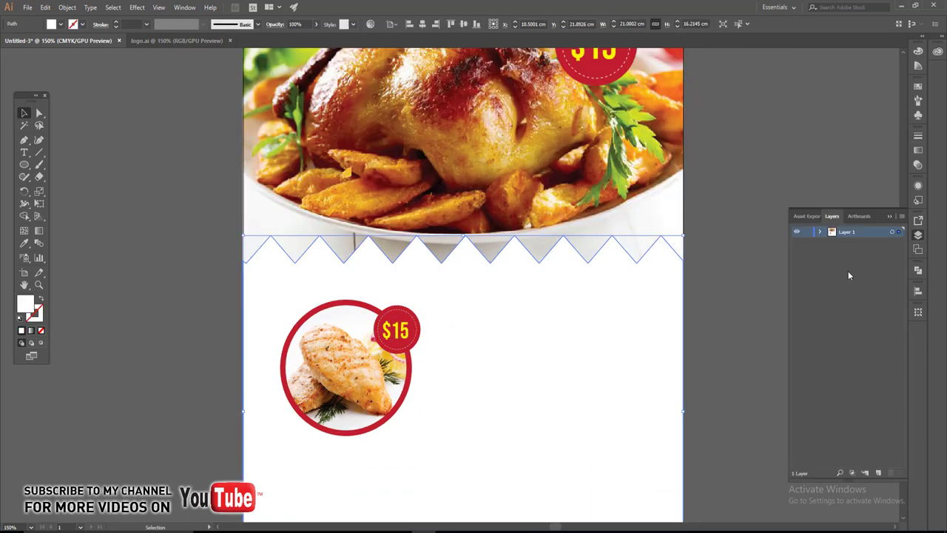
click(821, 232)
click(806, 297)
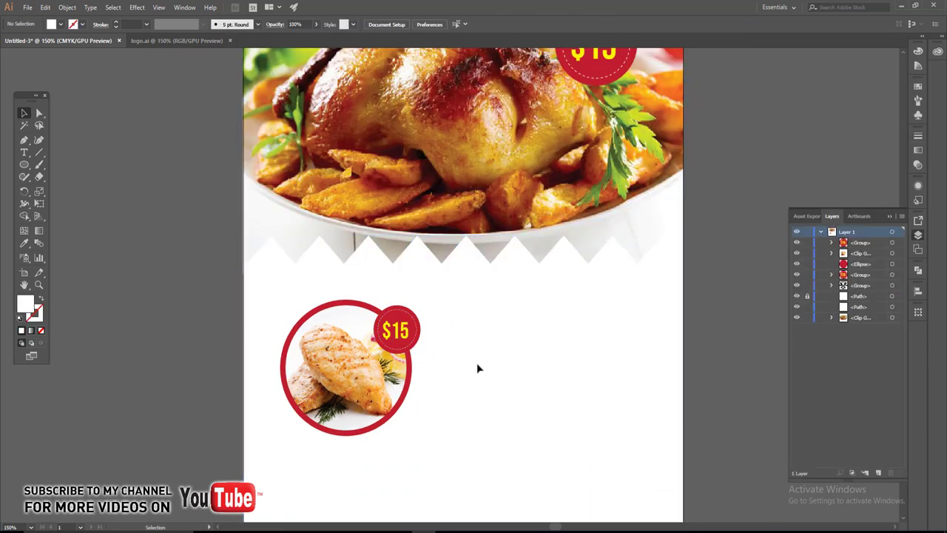
scroll(503, 374, down, 2)
scroll(527, 379, left, 2)
- Scale the badge, photo and ring down together proportionally
drag(366, 277, 364, 275)
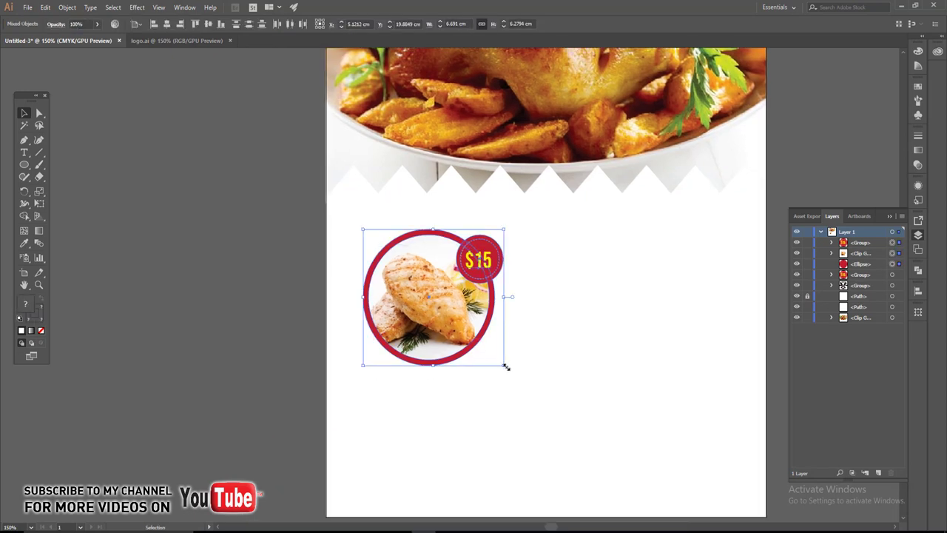
mouse_move(505, 366)
mouse_down()
mouse_move(465, 326)
mouse_move(450, 332)
mouse_move(417, 313)
mouse_up()
click(450, 332)
scroll(427, 332, up, 1)
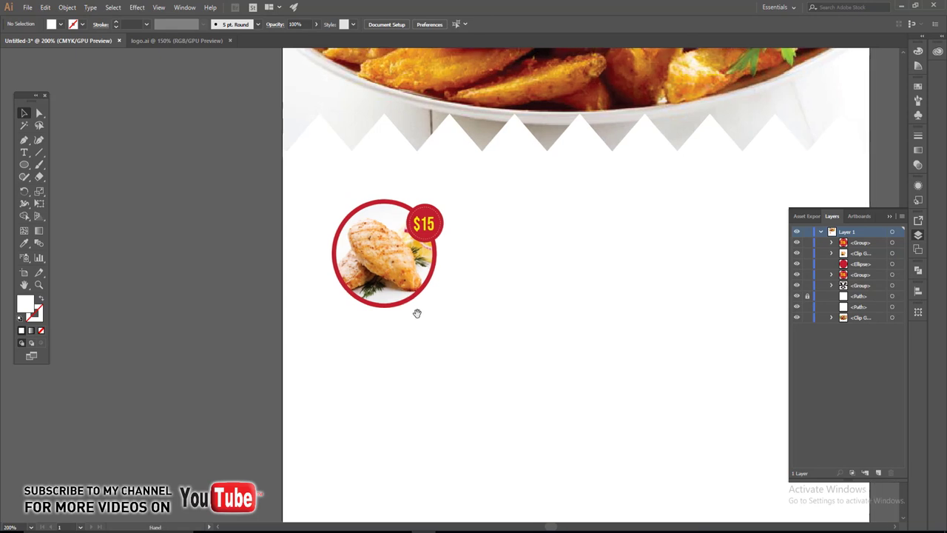
- Type a CHICKEN FILLET caption and centre it beneath the chicken circle
click(24, 152)
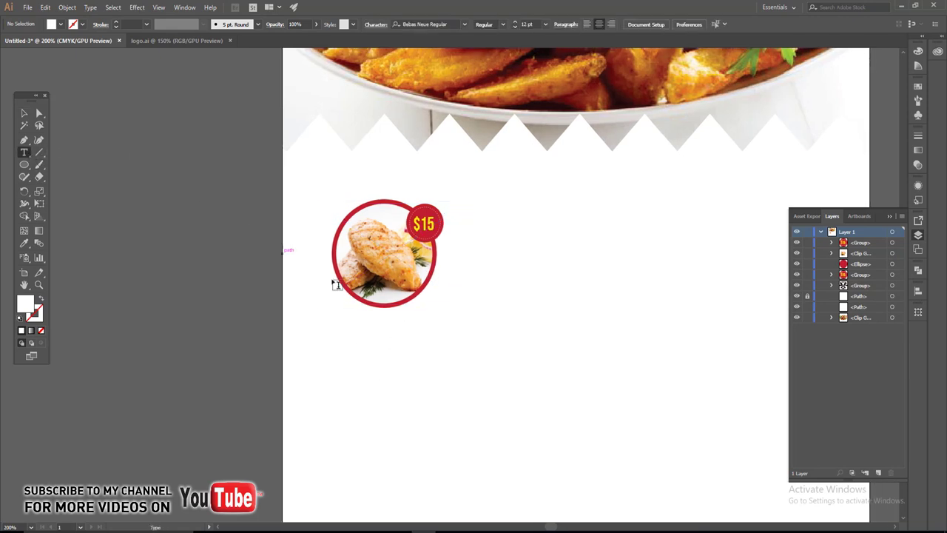
click(333, 328)
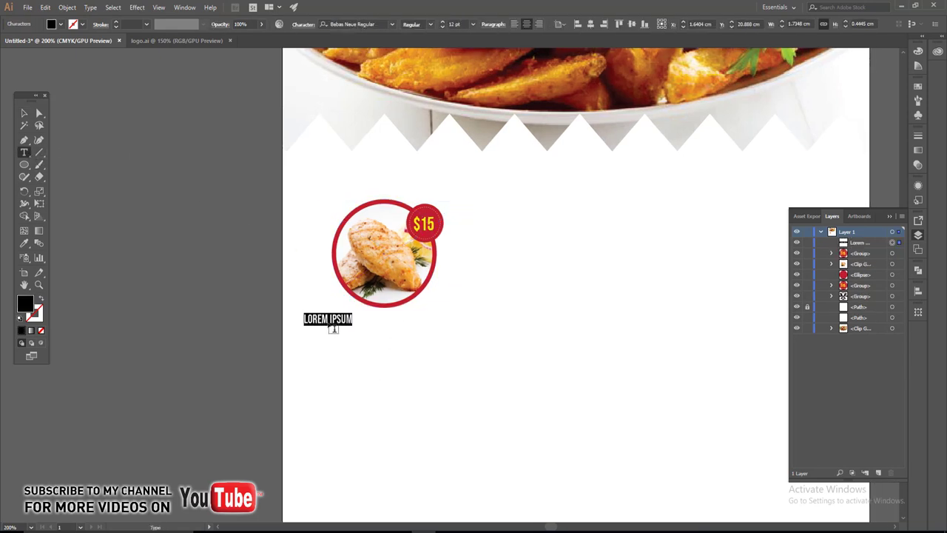
text(c)
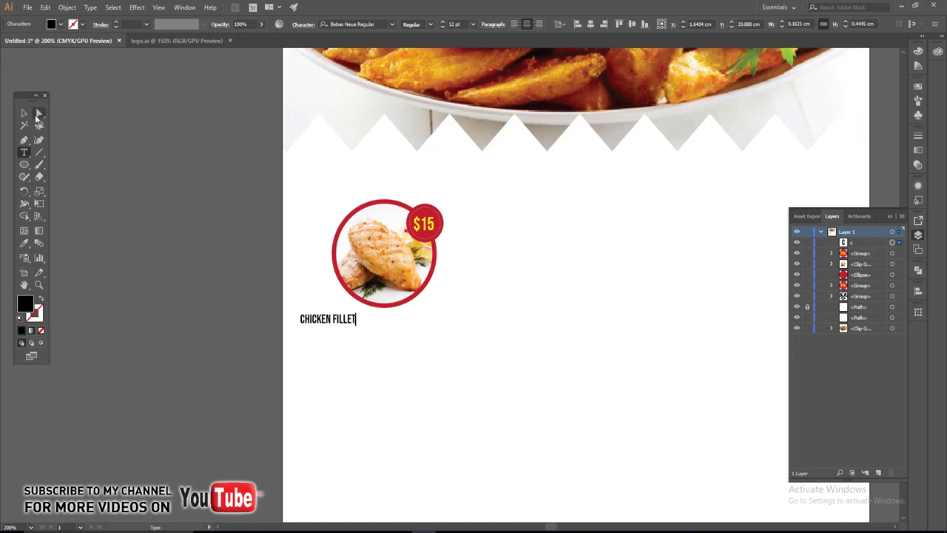
click(24, 113)
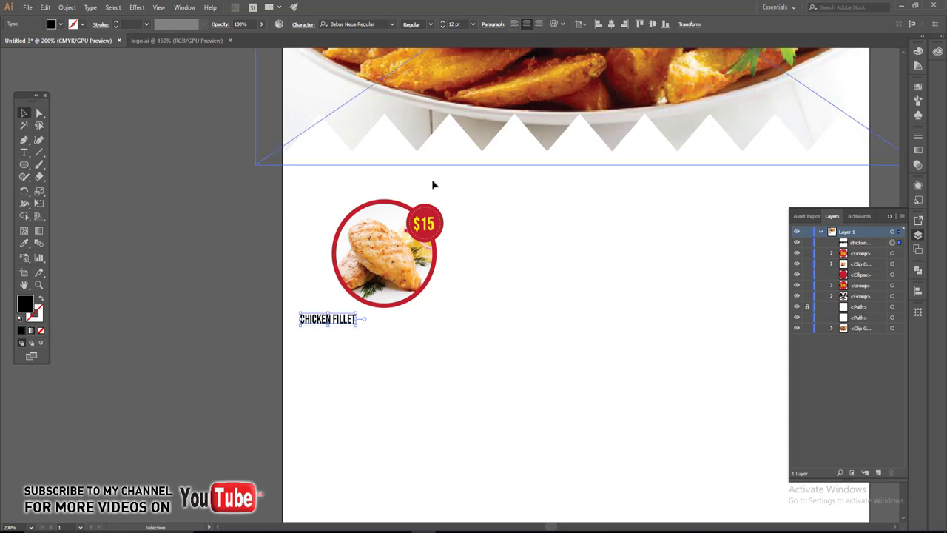
mouse_move(343, 321)
mouse_down()
mouse_move(434, 311)
mouse_move(433, 336)
mouse_up()
click(414, 361)
scroll(391, 365, up, 1)
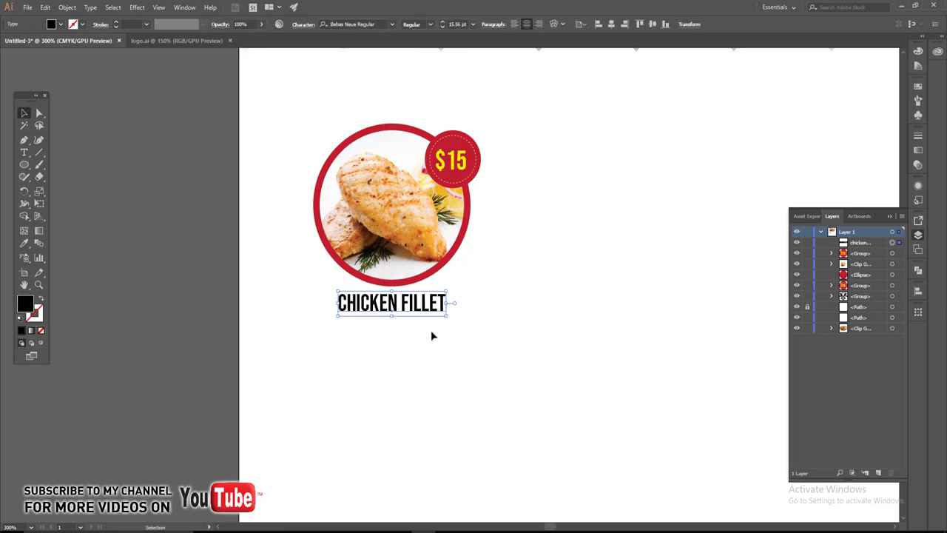
click(433, 336)
scroll(441, 368, up, 1)
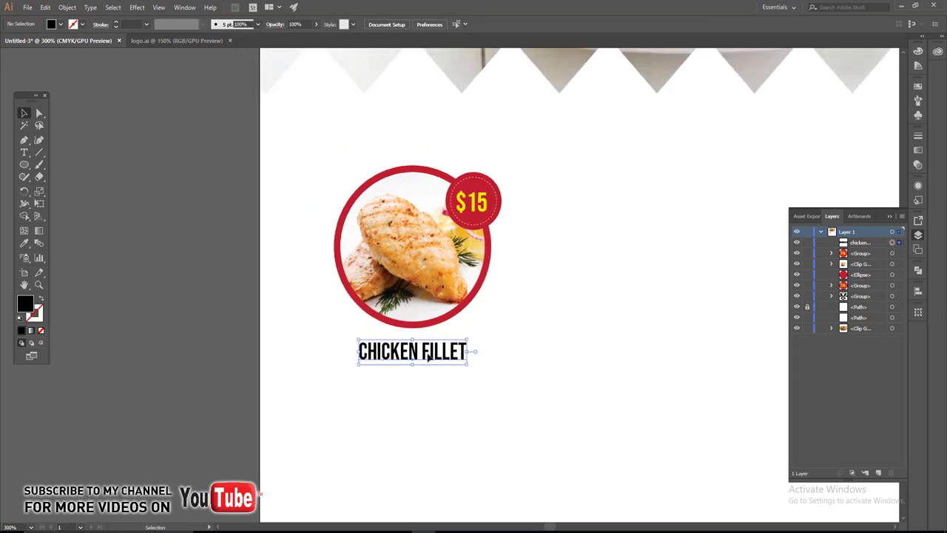
- Colour the caption with the ring's red using the Eyedropper
key(i)
click(342, 221)
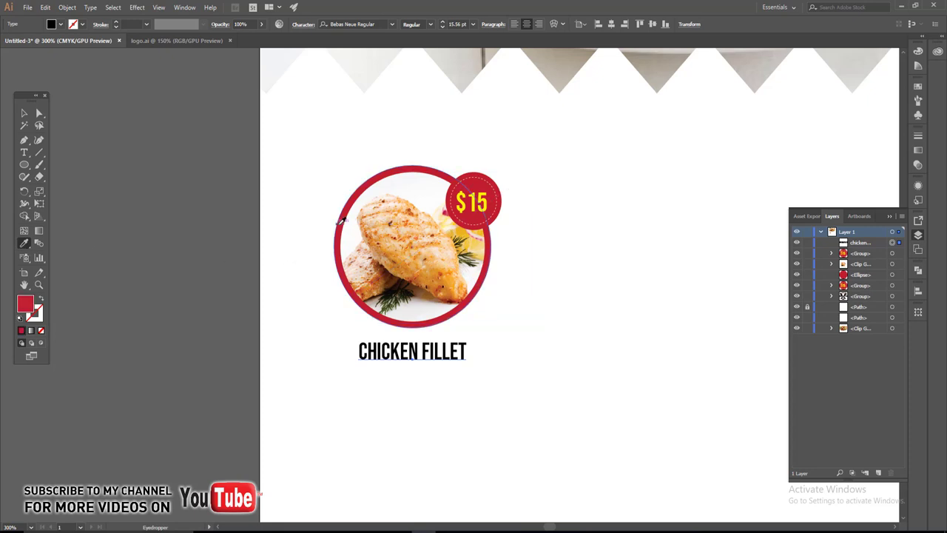
click(25, 113)
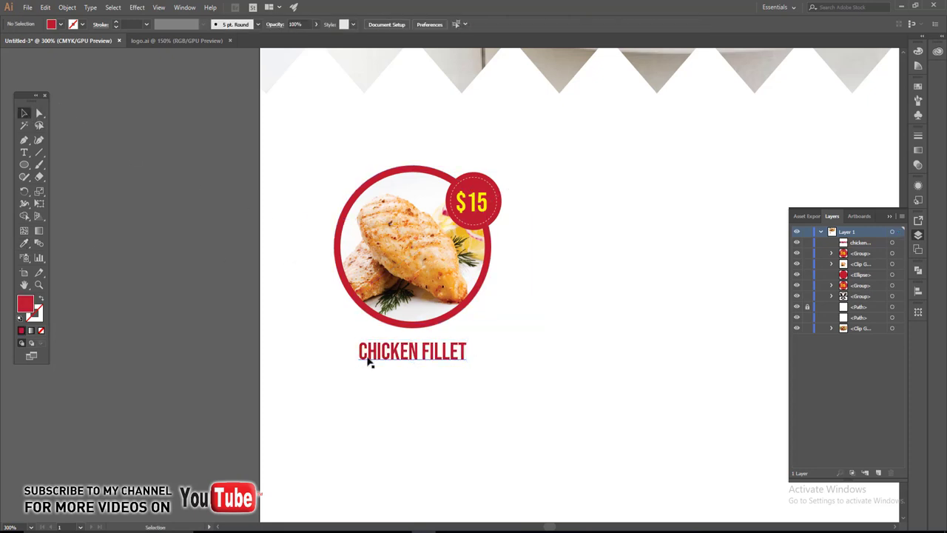
- Nudge the circle, badge and caption left and place a duplicate to the right
scroll(368, 360, down, 1)
click(390, 284)
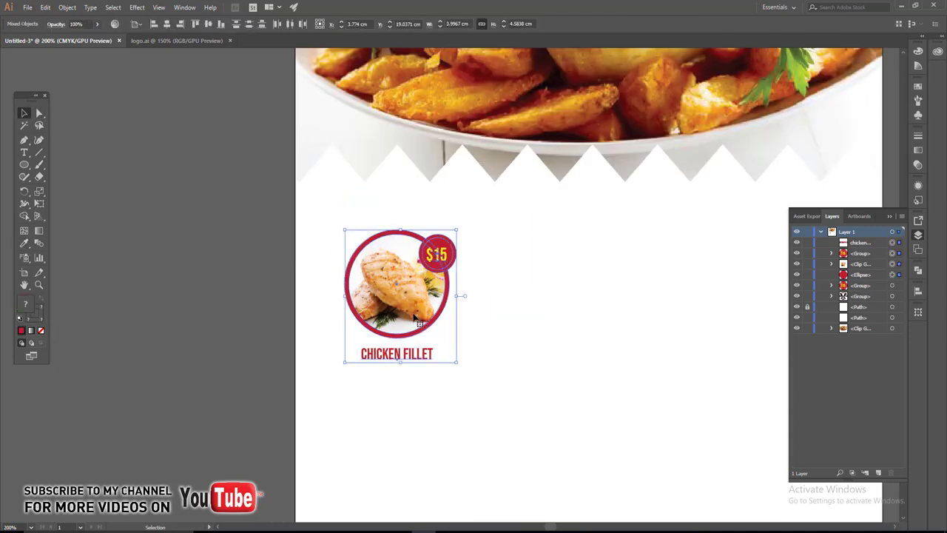
drag(416, 320, 401, 320)
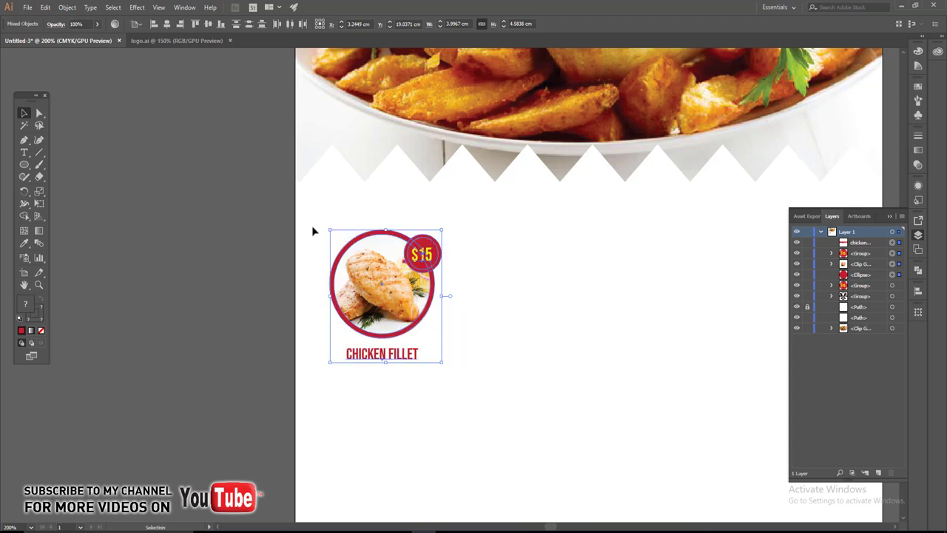
drag(313, 232, 251, 216)
drag(330, 299, 458, 299)
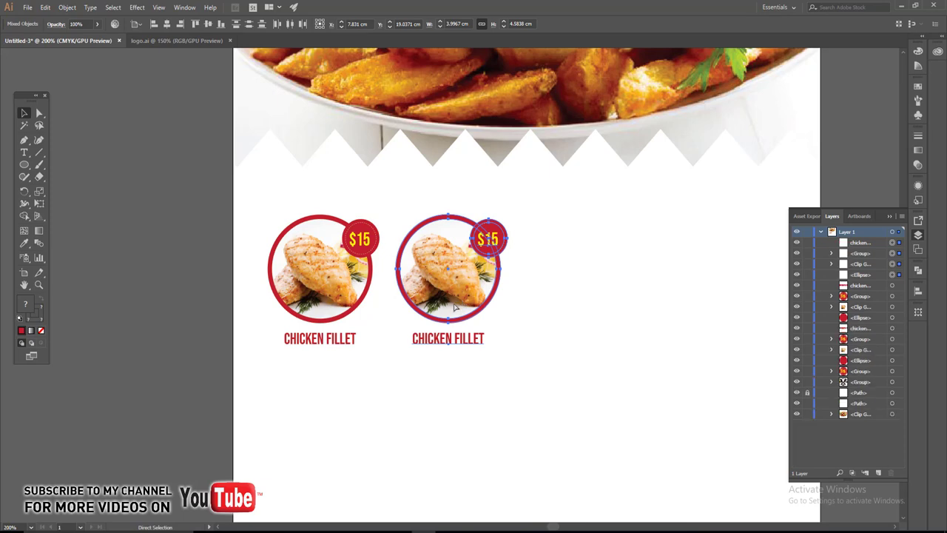
- Repeat the duplication to four menu items and scale the whole row up
key(ctrl+d)
key(ctrl+d)
key(ctrl+minus)
drag(691, 381, 343, 331)
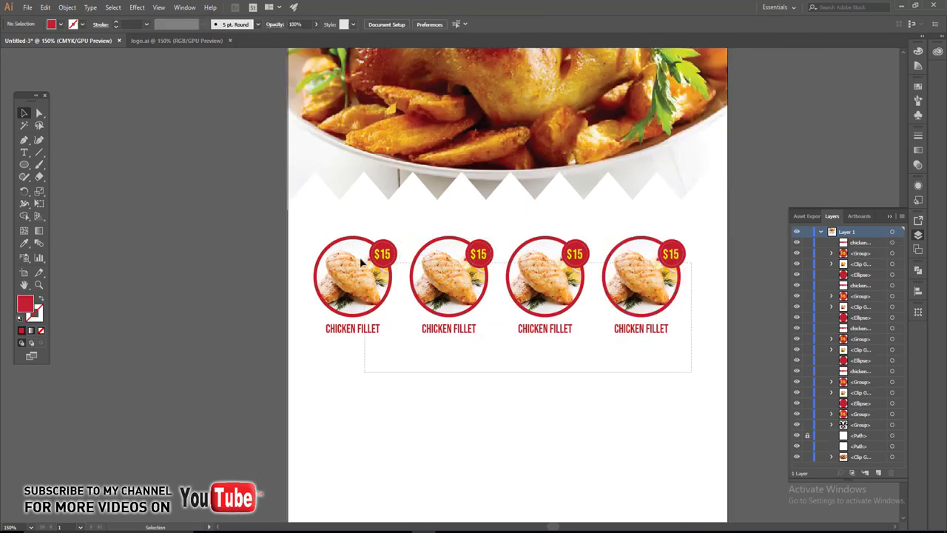
mouse_move(654, 355)
mouse_down()
mouse_move(573, 330)
mouse_move(629, 318)
mouse_up()
drag(231, 318, 222, 322)
click(271, 353)
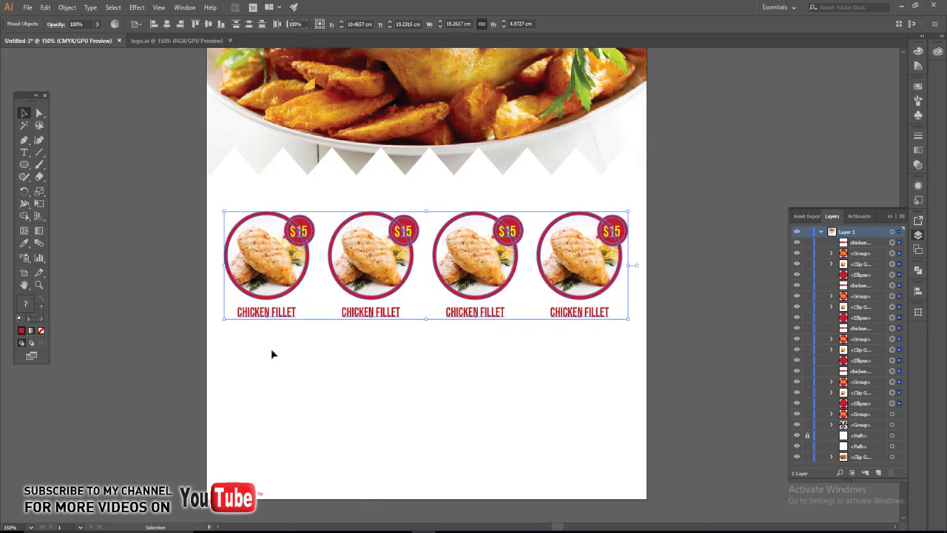
- Relink the second circle's photo to the fried-chicken image
click(344, 266)
click(65, 25)
click(85, 23)
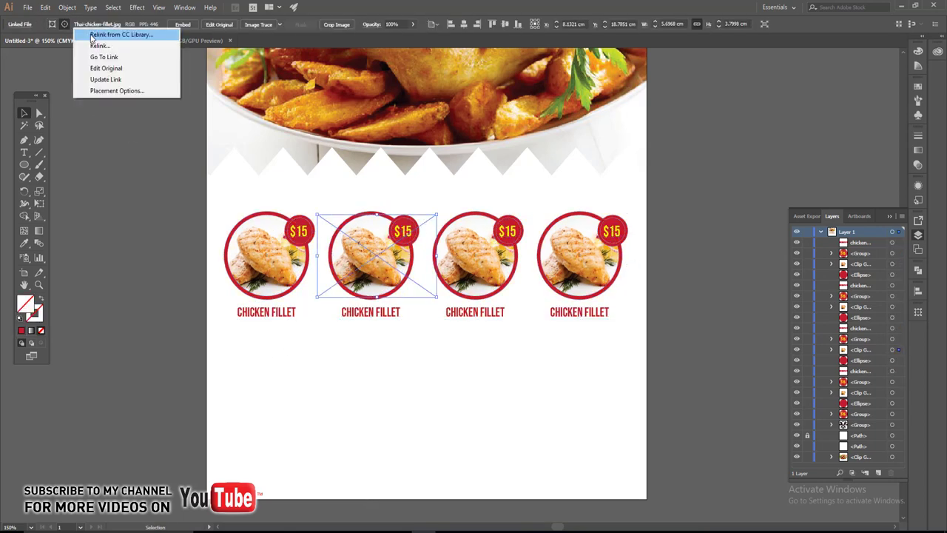
click(89, 44)
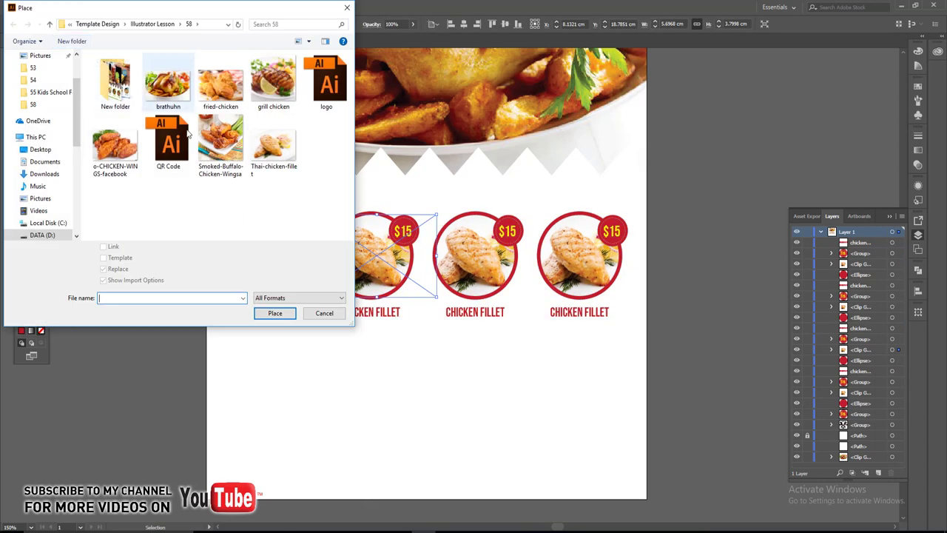
click(221, 85)
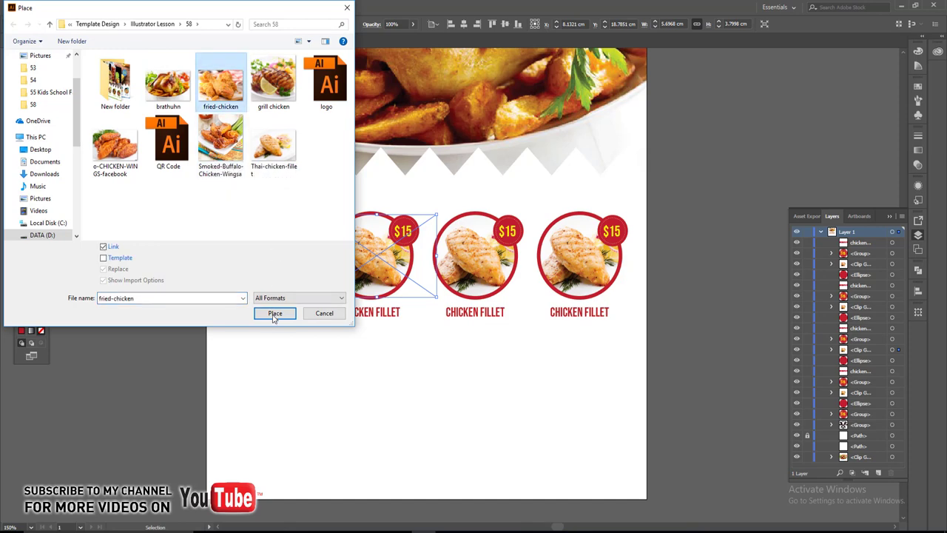
click(275, 313)
key(ctrl+plus)
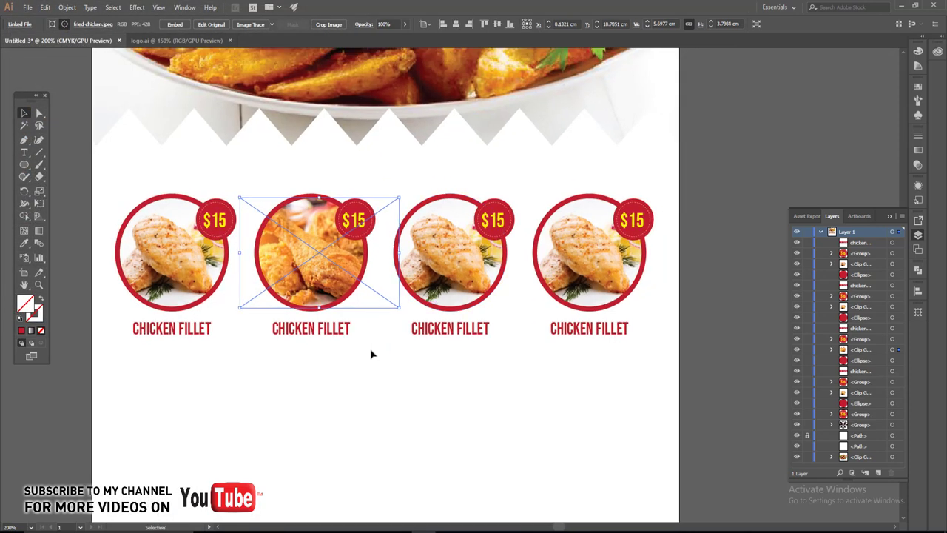
click(329, 355)
- Retitle the second and third menu labels FRIED CHICKEN and GRILLED CHICKEN
key(t)
drag(316, 328, 370, 327)
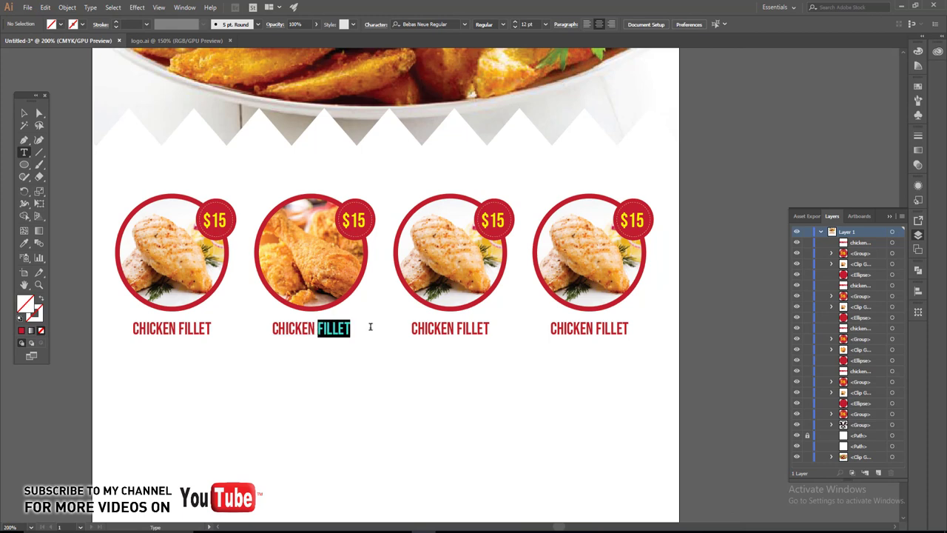
key(BackSpace)
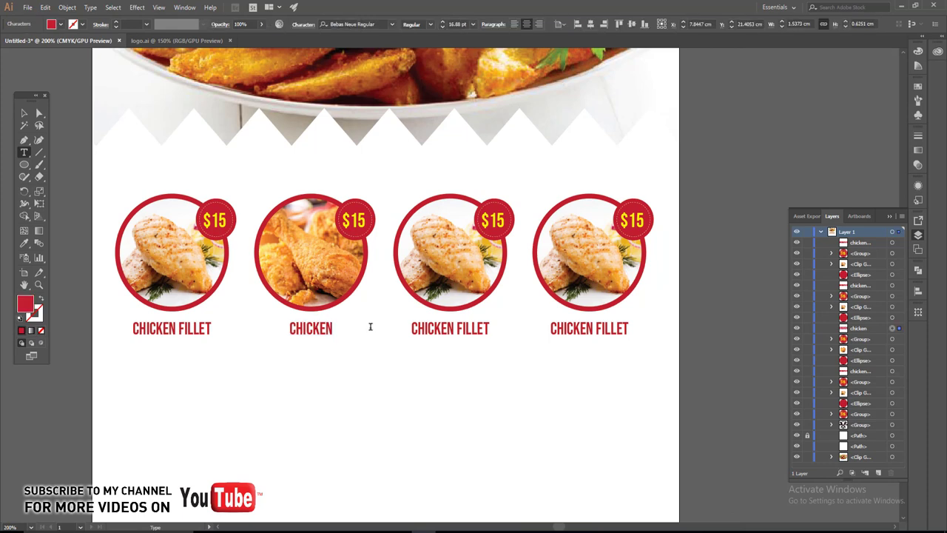
text(FRIe)
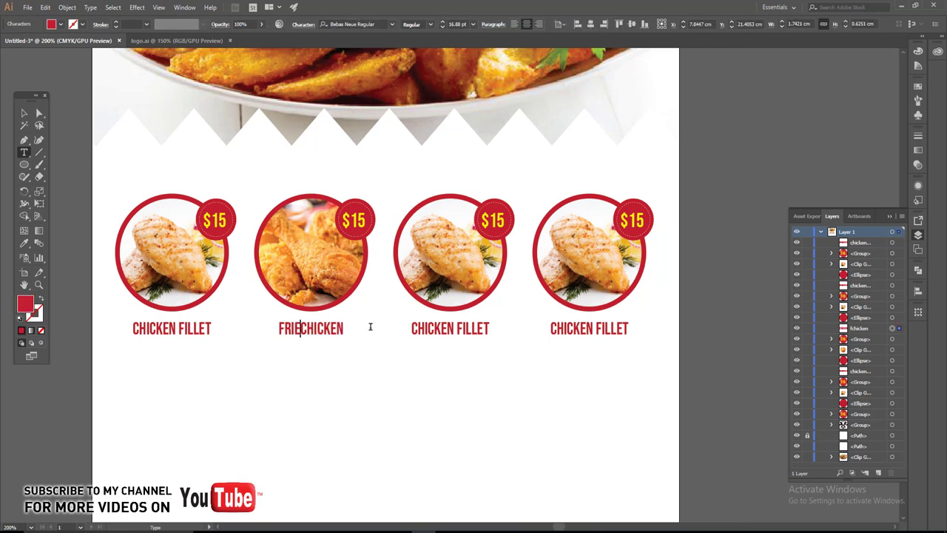
text(d)
triple_click(423, 332)
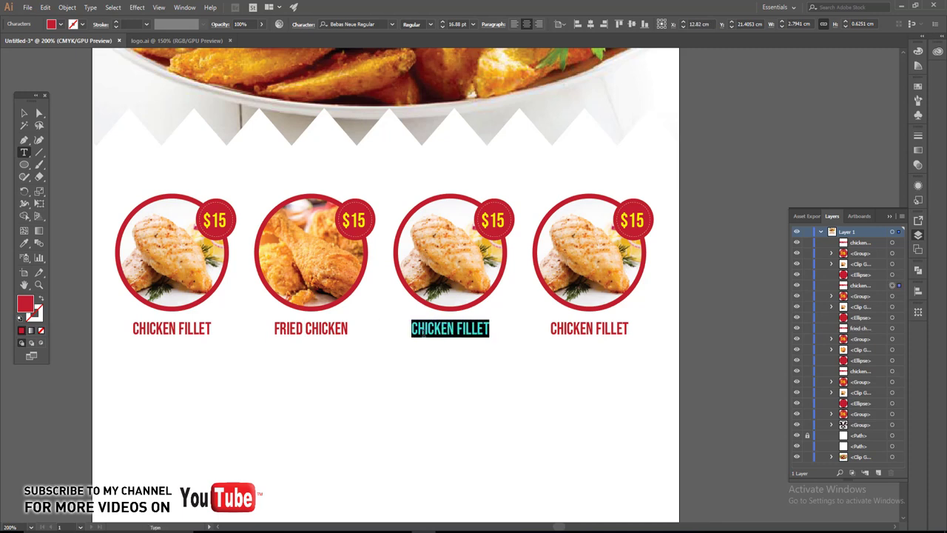
key(Right)
key(BackSpace)
key(BackSpace)
key(BackSpace)
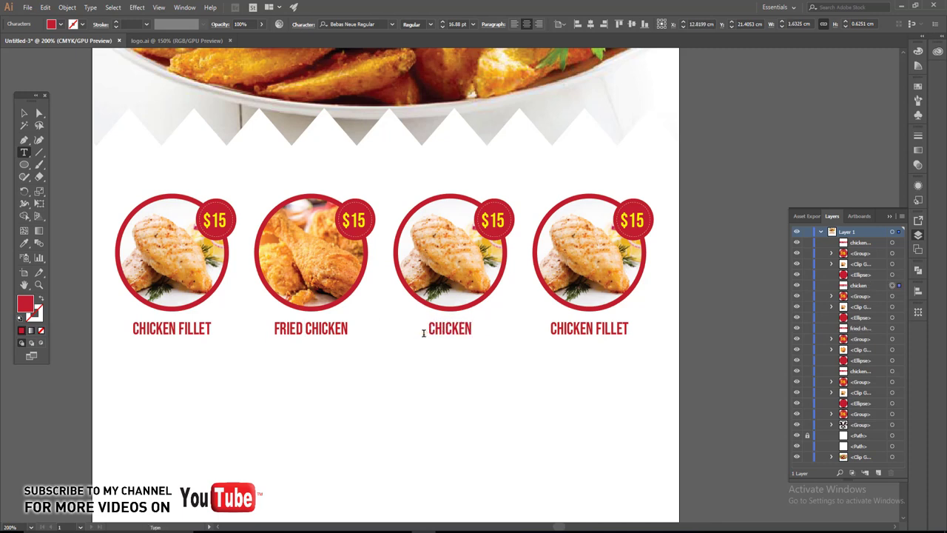
text(gril)
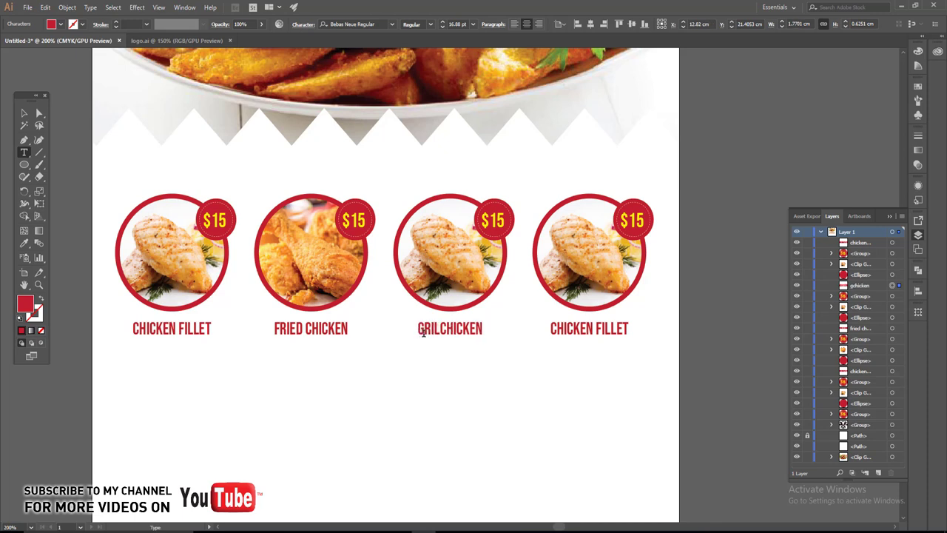
text(l)
key(Left)
text(ed)
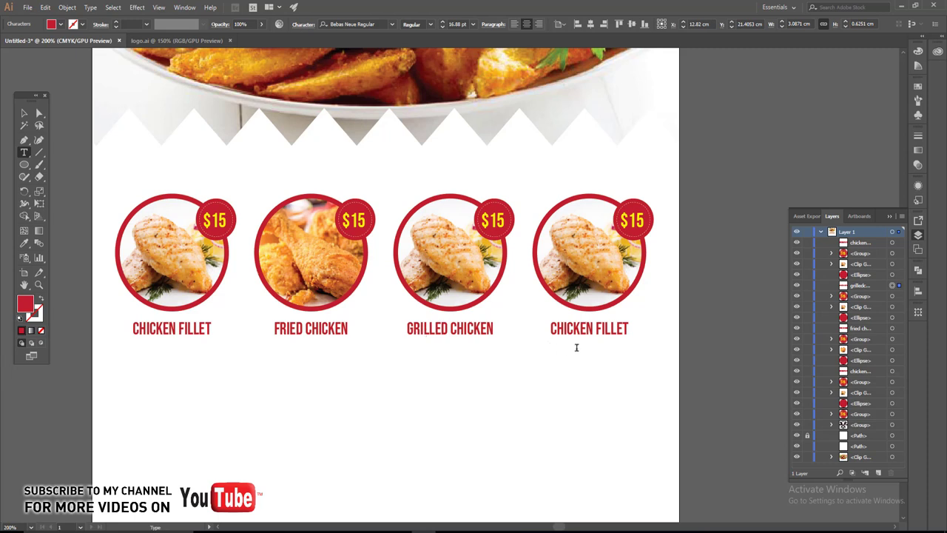
- Change the fourth menu label to CHICKEN WINGS
drag(594, 327, 672, 331)
key(BackSpace)
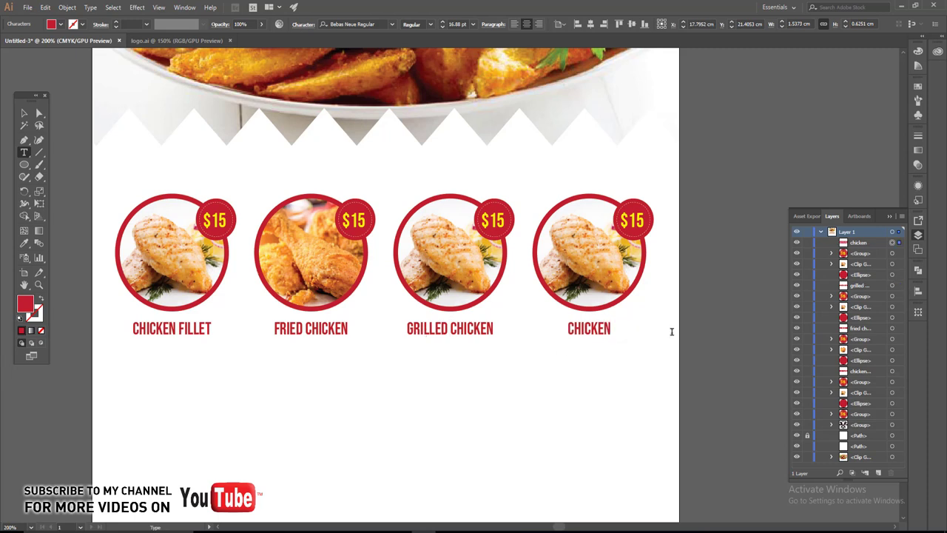
text(WINGS)
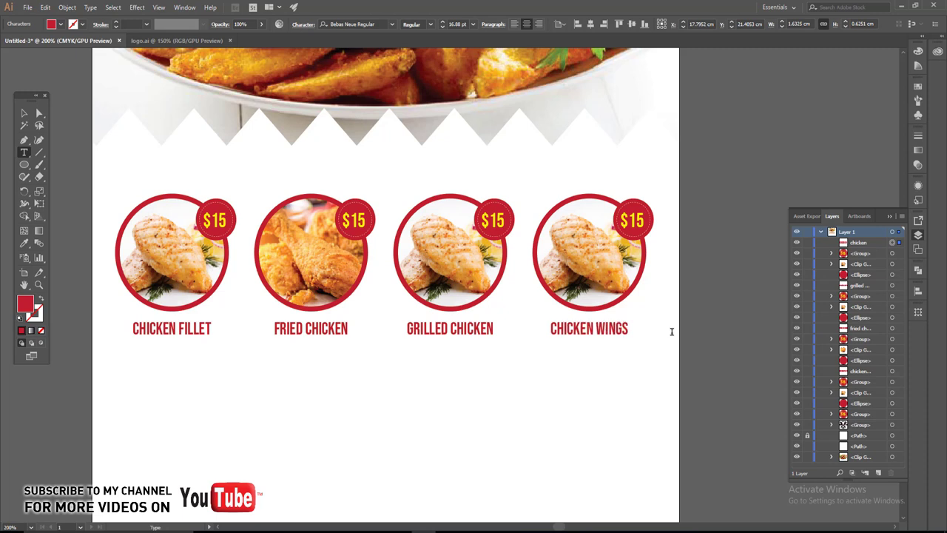
click(24, 113)
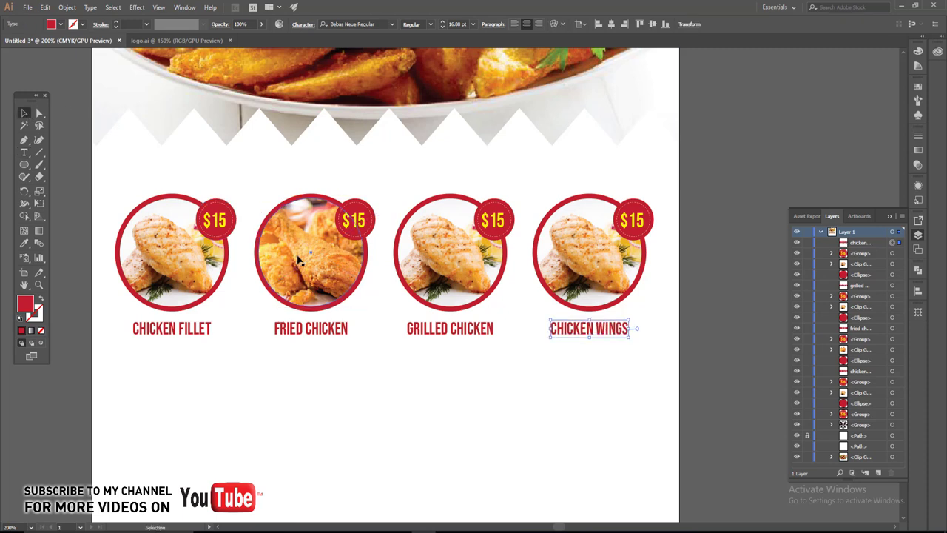
- Relink the third circle's photo to grill chicken and scale it to fit the circle
click(450, 255)
click(64, 23)
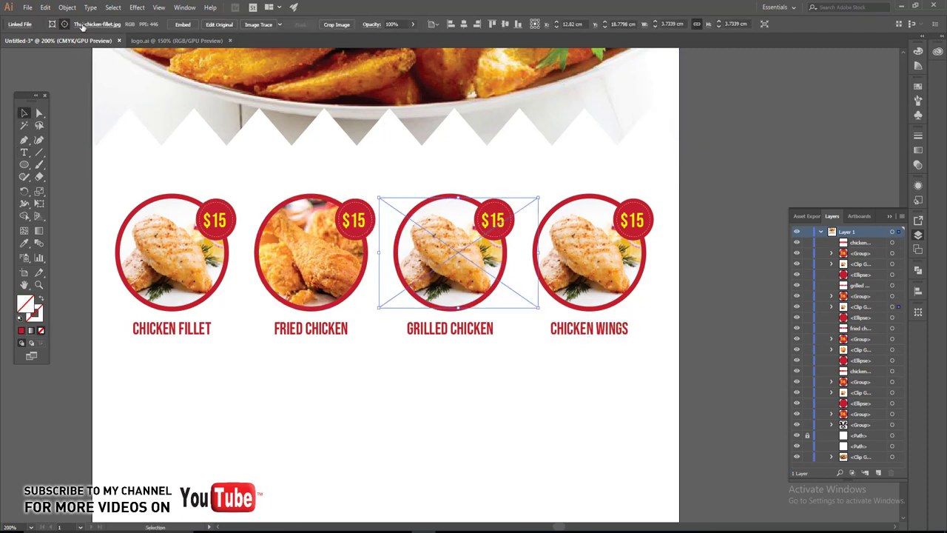
click(89, 25)
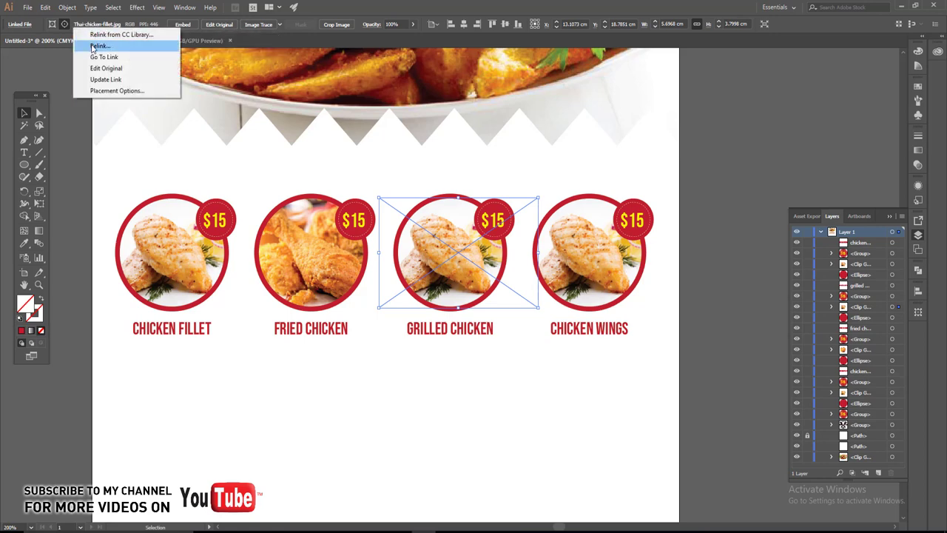
click(97, 46)
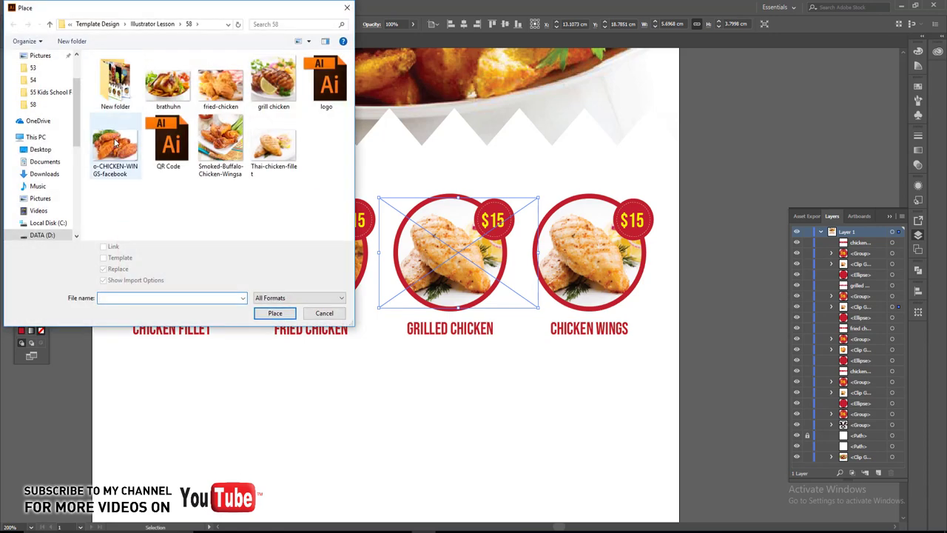
double_click(273, 83)
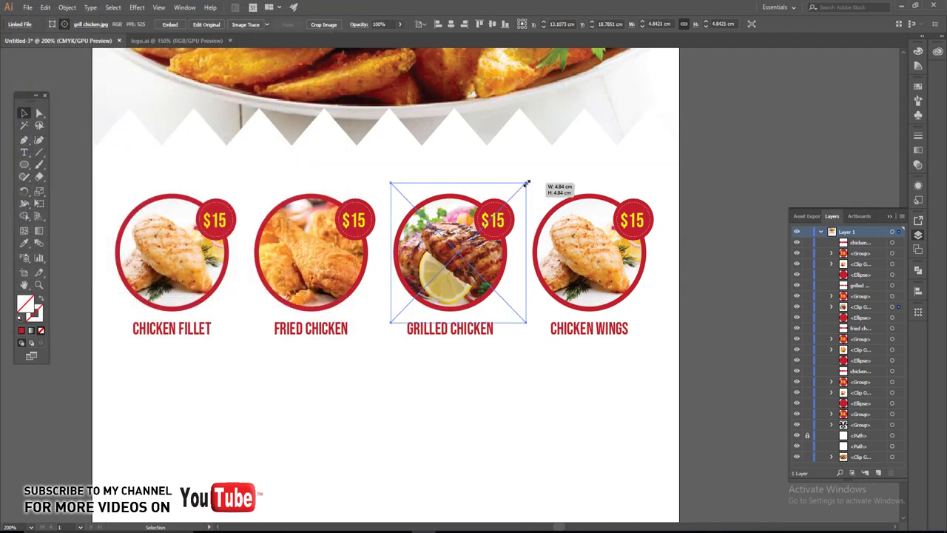
drag(526, 182, 515, 194)
drag(516, 324, 503, 316)
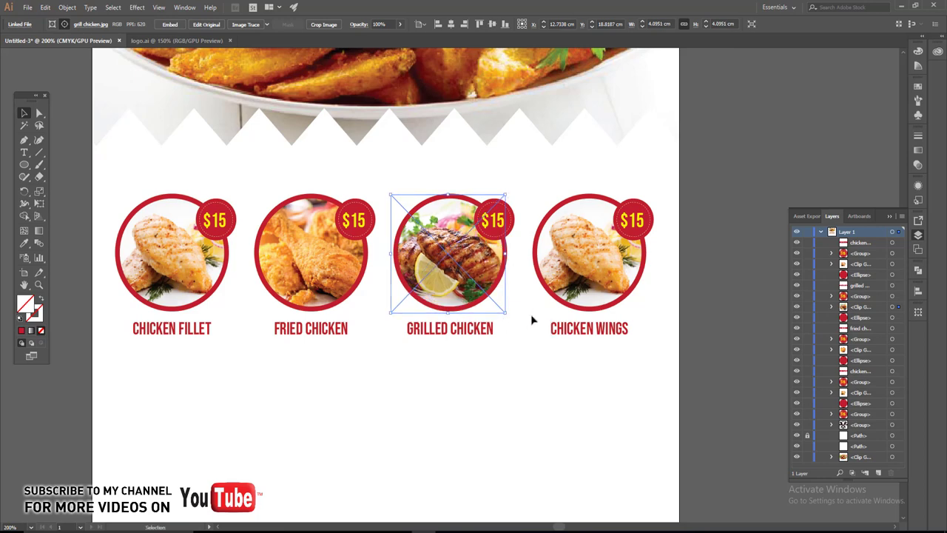
- Relink the fourth circle's photo to Smoked-Buffalo-Chicken-Wings and fit it inside the circle
click(589, 251)
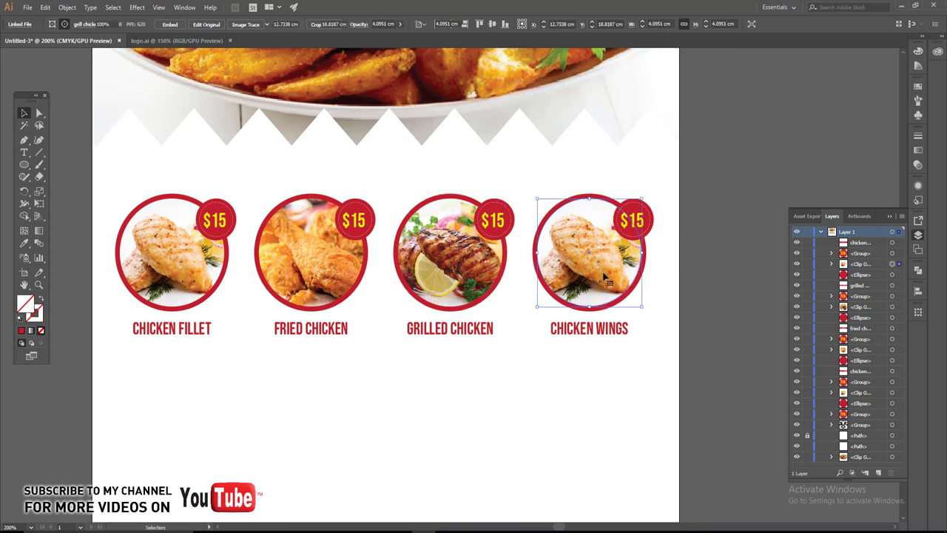
click(66, 25)
click(100, 45)
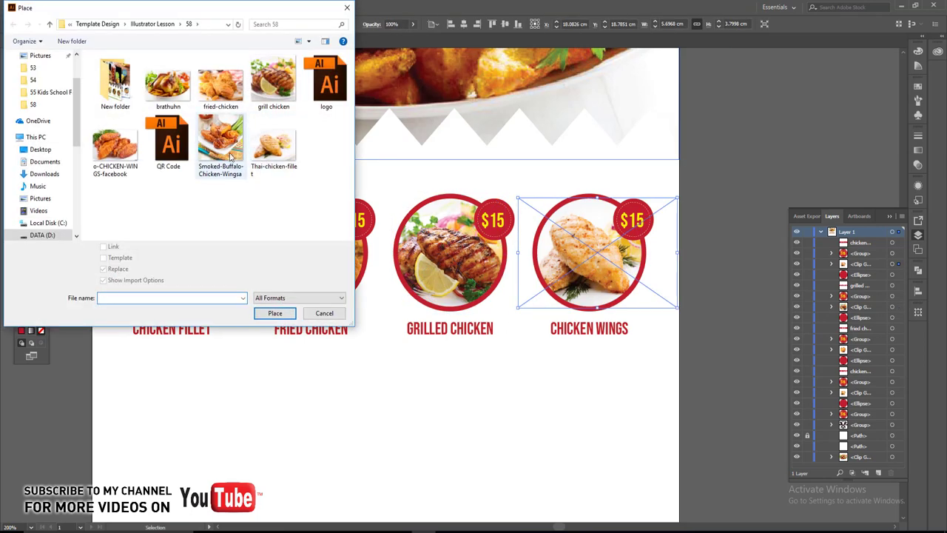
click(226, 148)
click(275, 313)
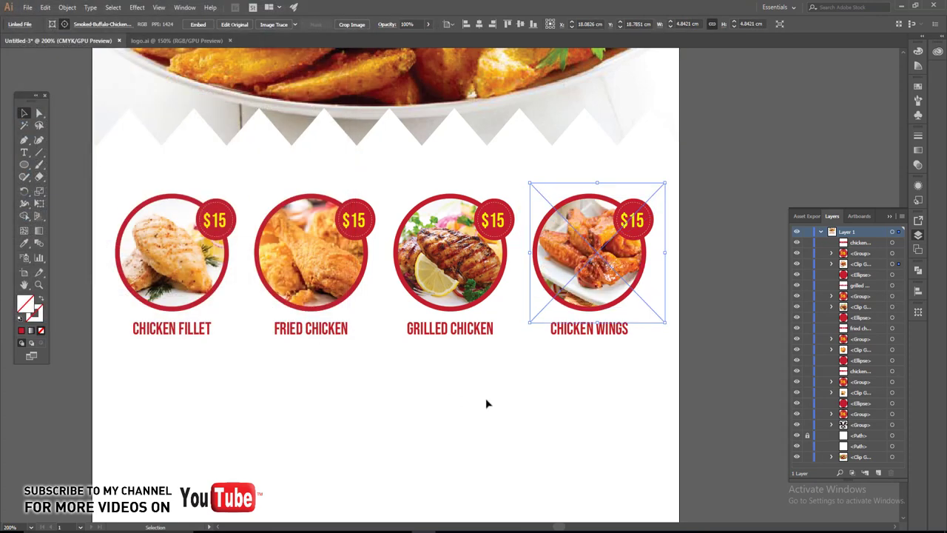
drag(603, 278, 603, 283)
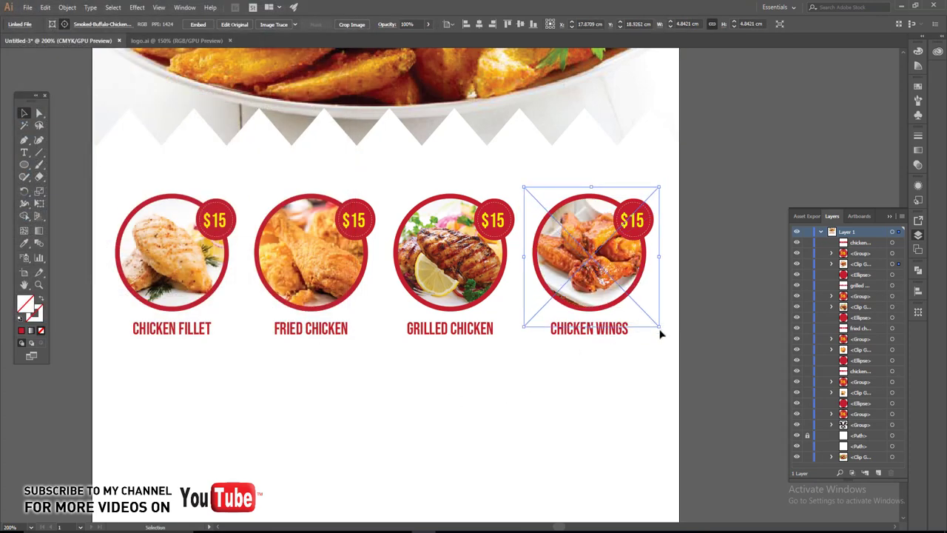
drag(656, 328, 651, 328)
click(590, 363)
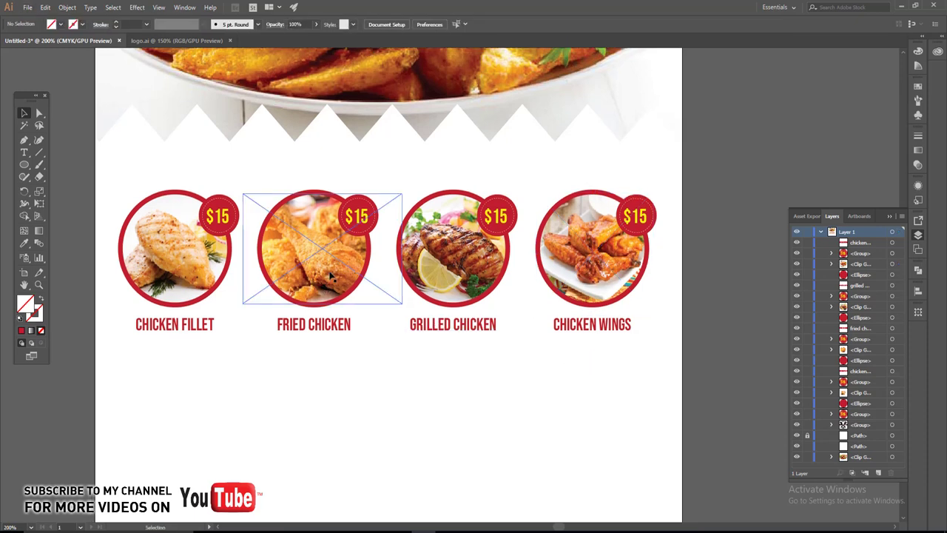
- Replace the 15 digits in each price badge so the prices read $7, $9, $8 and $6
key(t)
drag(214, 216, 239, 215)
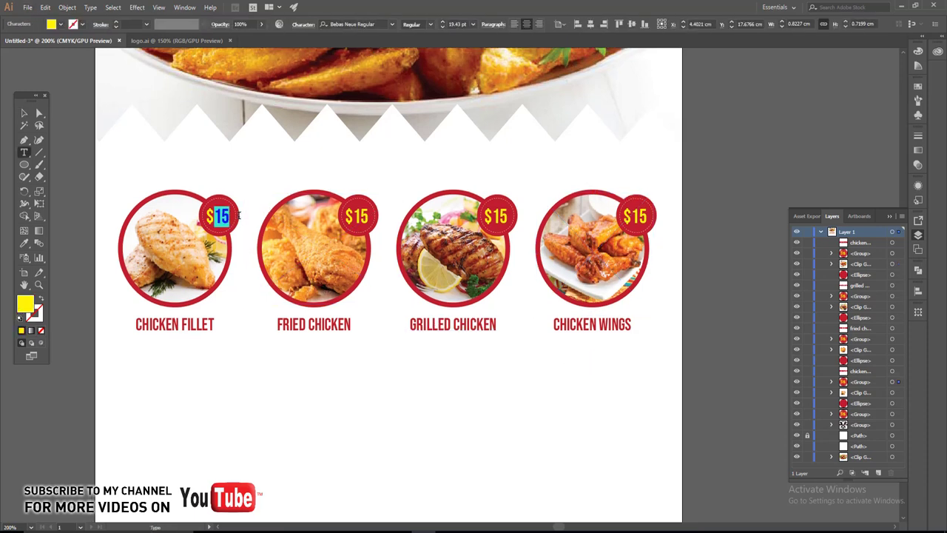
text(7)
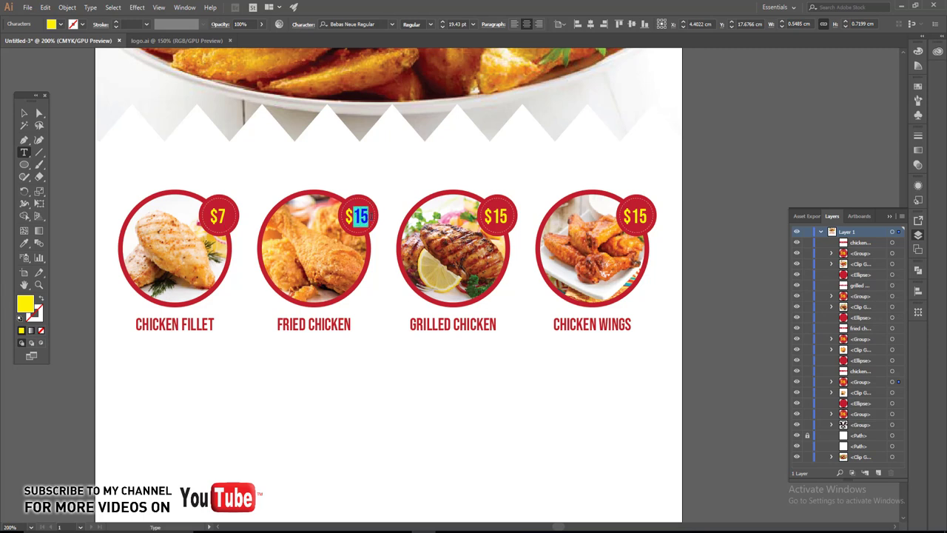
text(9)
drag(492, 215, 519, 216)
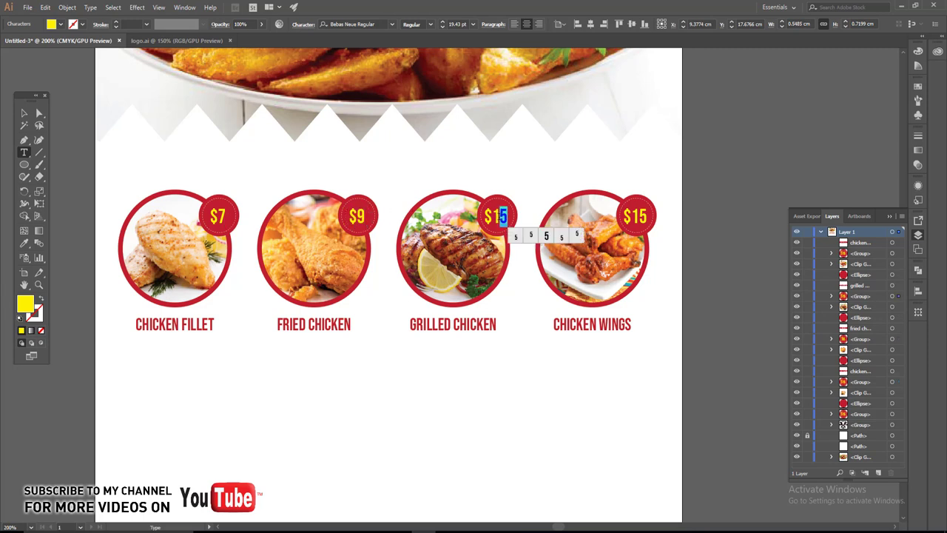
text(8)
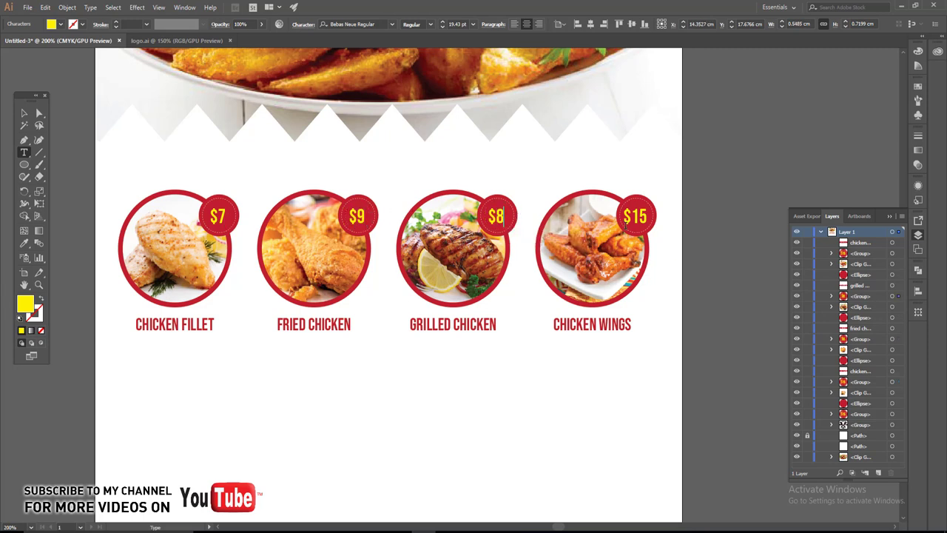
drag(640, 216, 648, 216)
text($6)
click(24, 114)
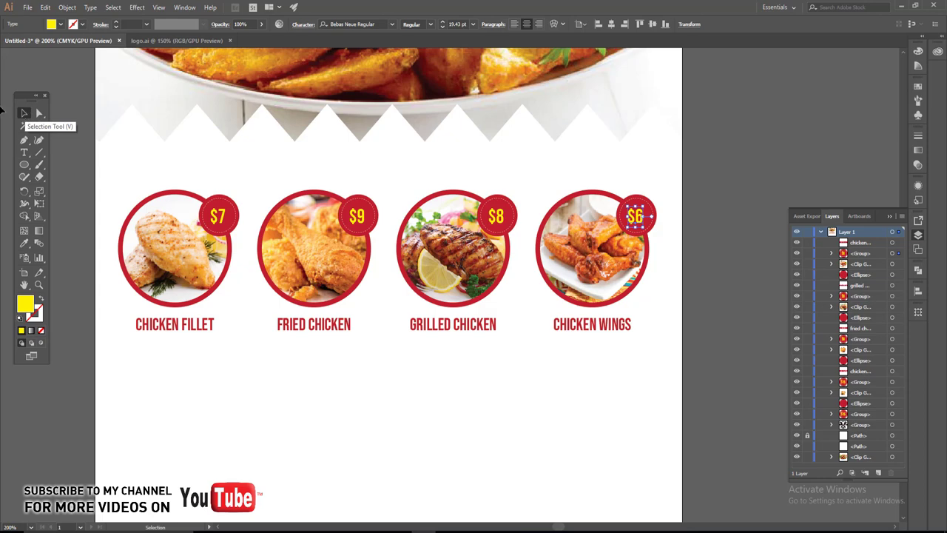
click(412, 392)
- Nudge the four menu circles slightly down, leaving room below the labels
scroll(404, 375, down, 1)
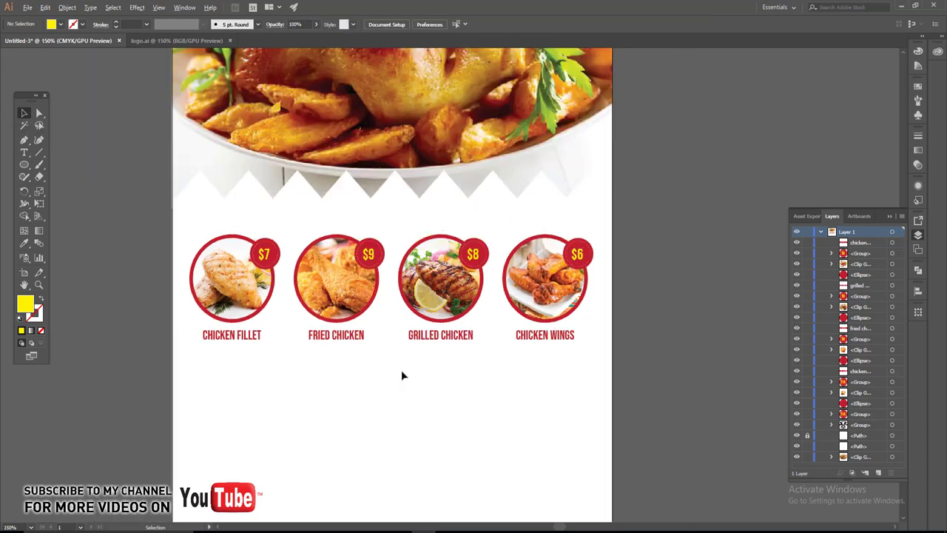
drag(564, 374, 226, 247)
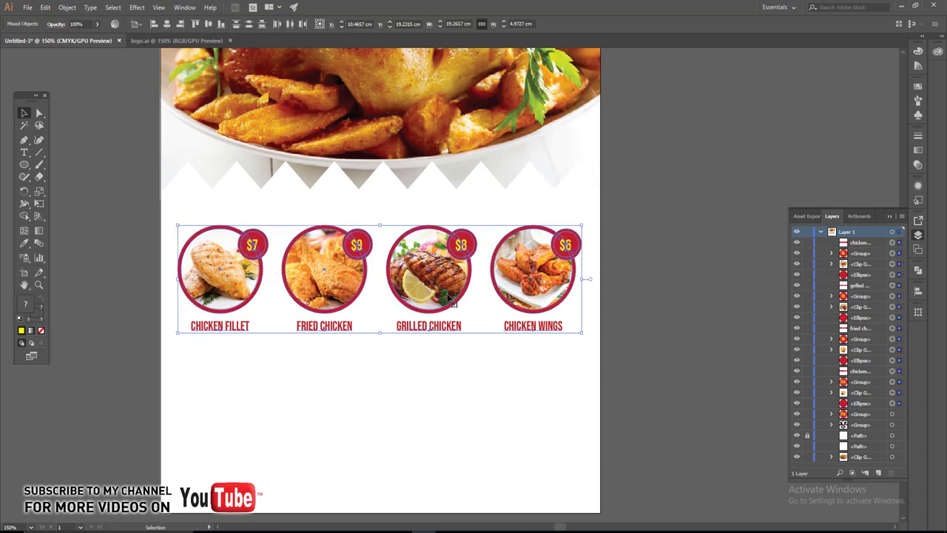
drag(437, 291, 436, 295)
click(417, 384)
drag(386, 376, 376, 299)
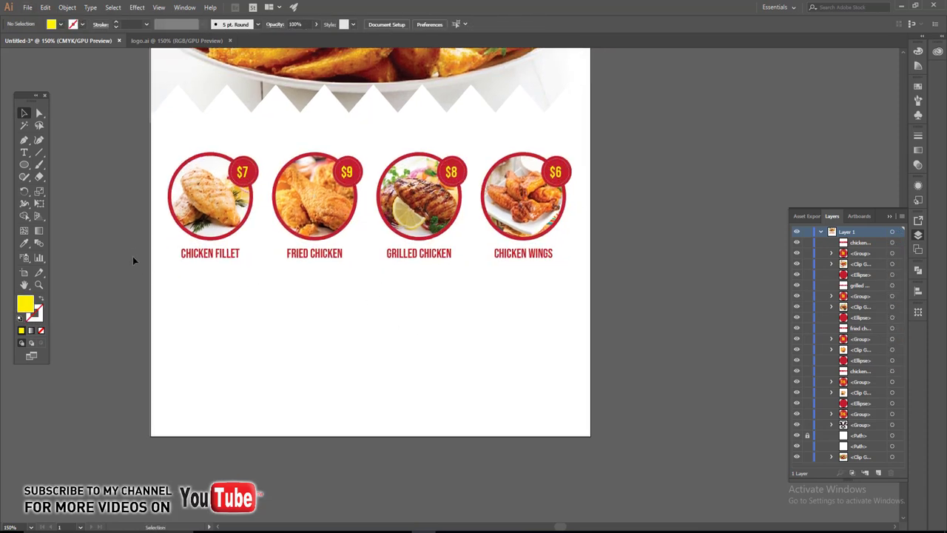
- Draw a full-width bar in the circles' red below the labels, with a CHICKEN FILLET label copy on it
drag(23, 169, 63, 164)
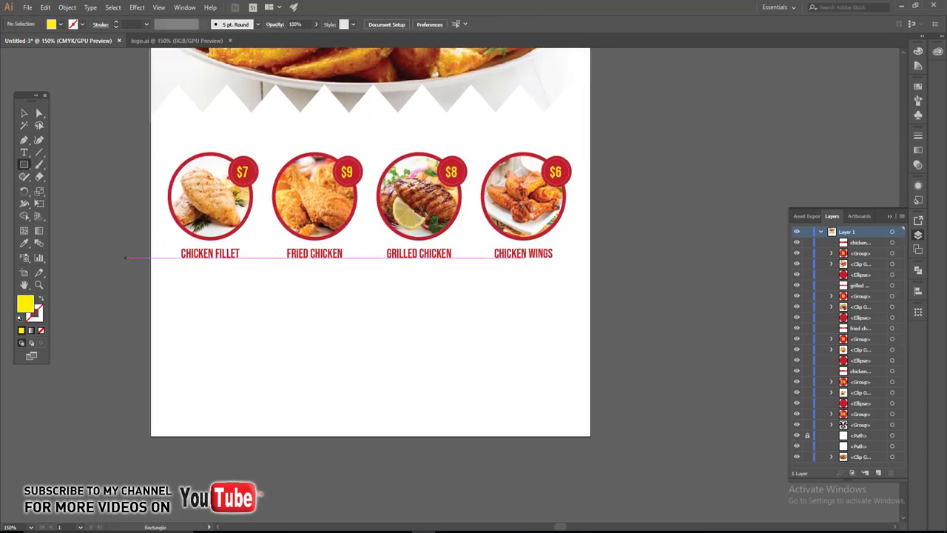
drag(152, 277, 590, 330)
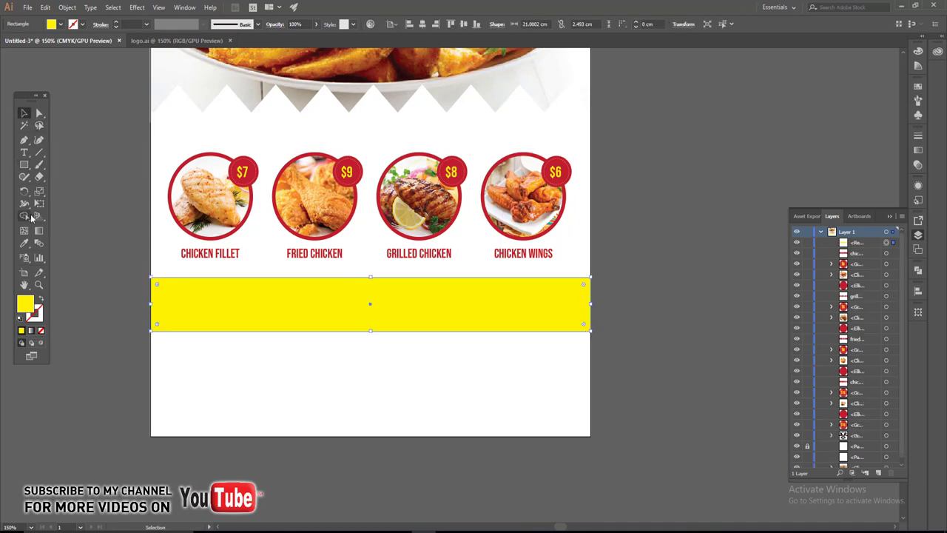
click(24, 243)
click(215, 154)
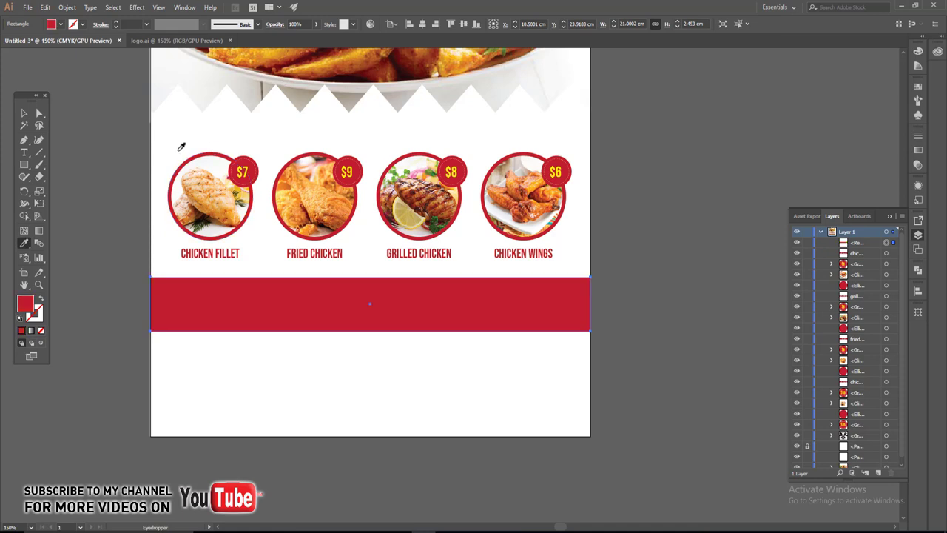
click(22, 113)
drag(313, 312, 313, 319)
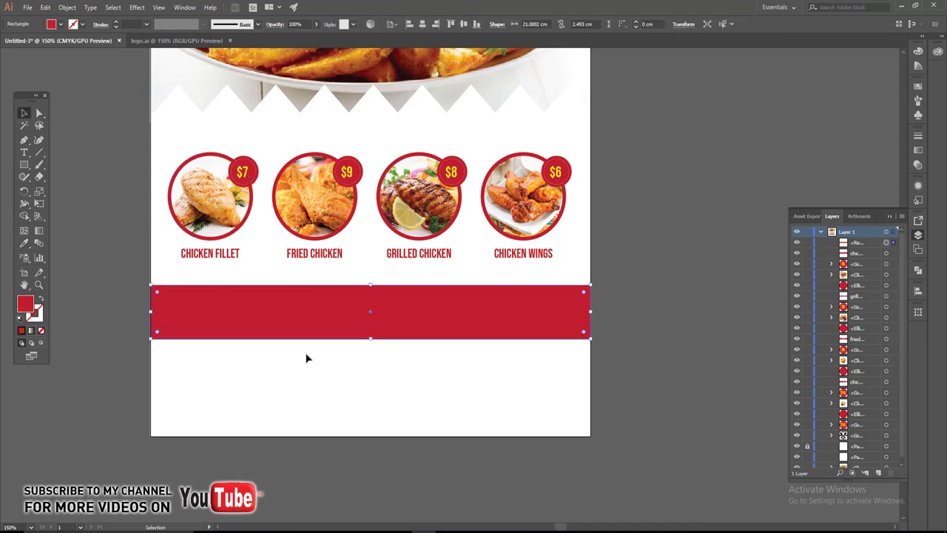
click(228, 267)
drag(214, 255, 209, 316)
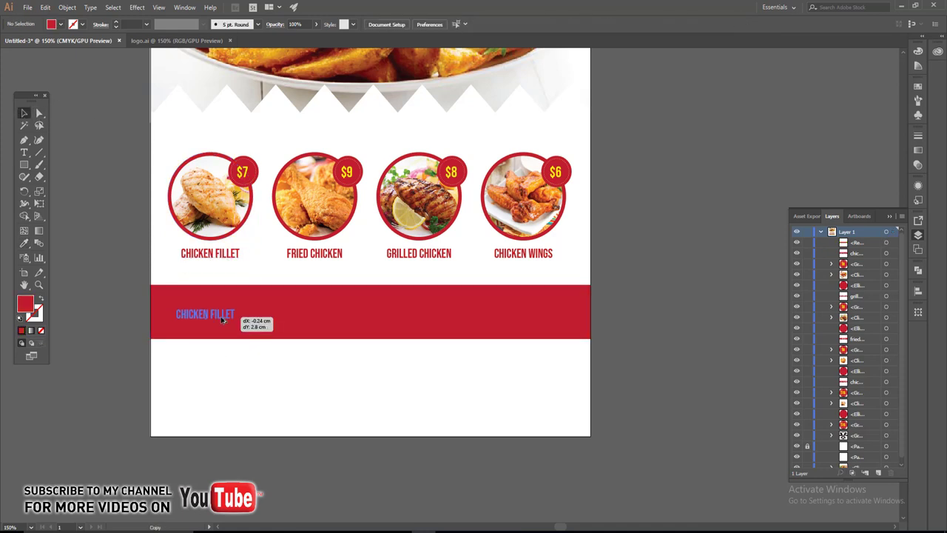
- Make the copied label white, bring it forward over the red band, and enlarge it about threefold
click(61, 26)
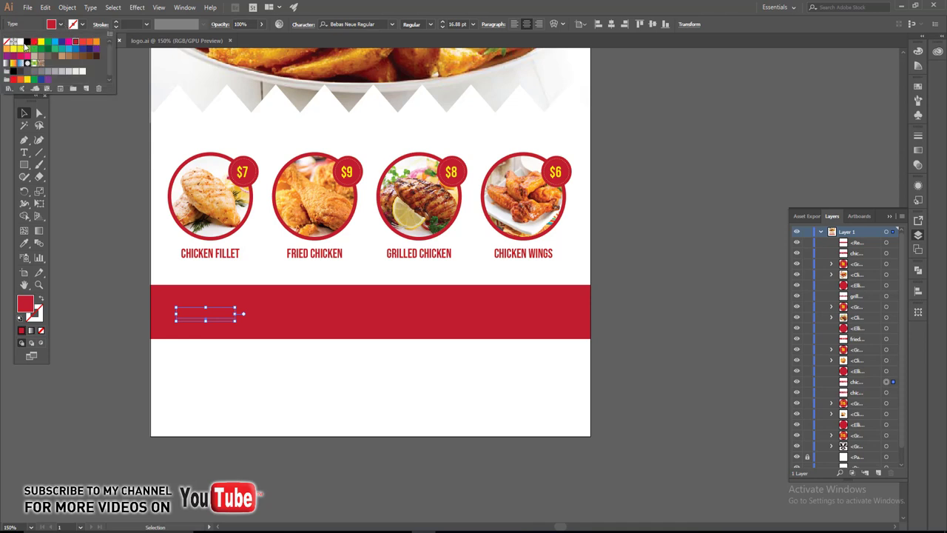
click(23, 43)
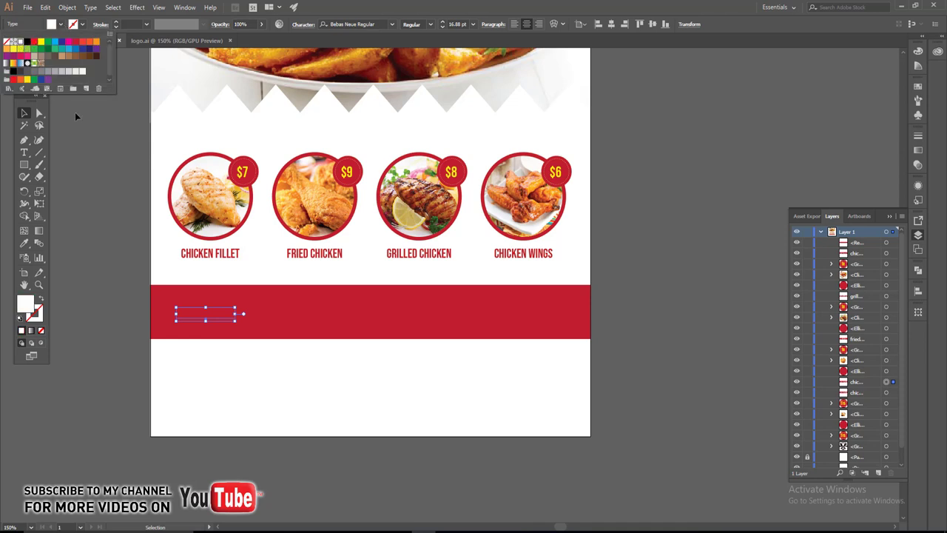
right_click(226, 321)
mouse_move(253, 465)
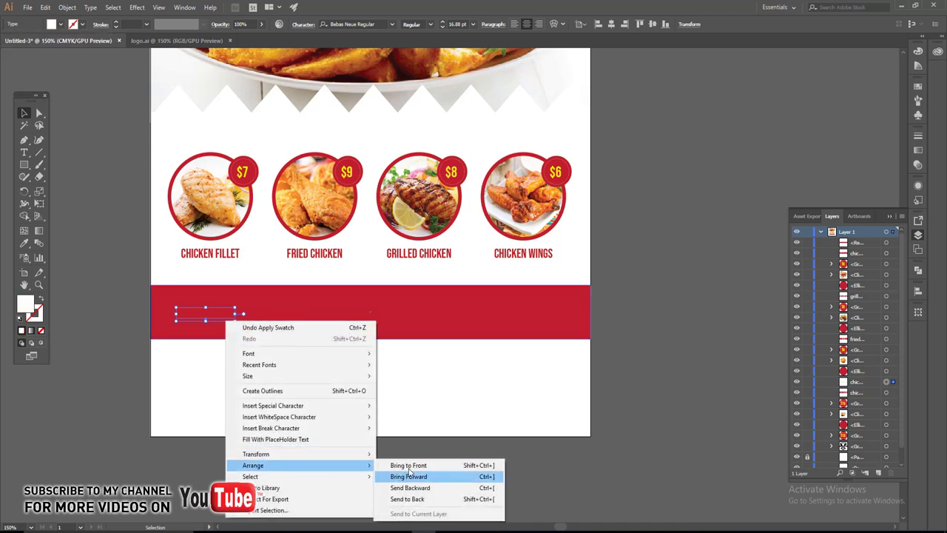
click(409, 479)
drag(232, 323, 328, 346)
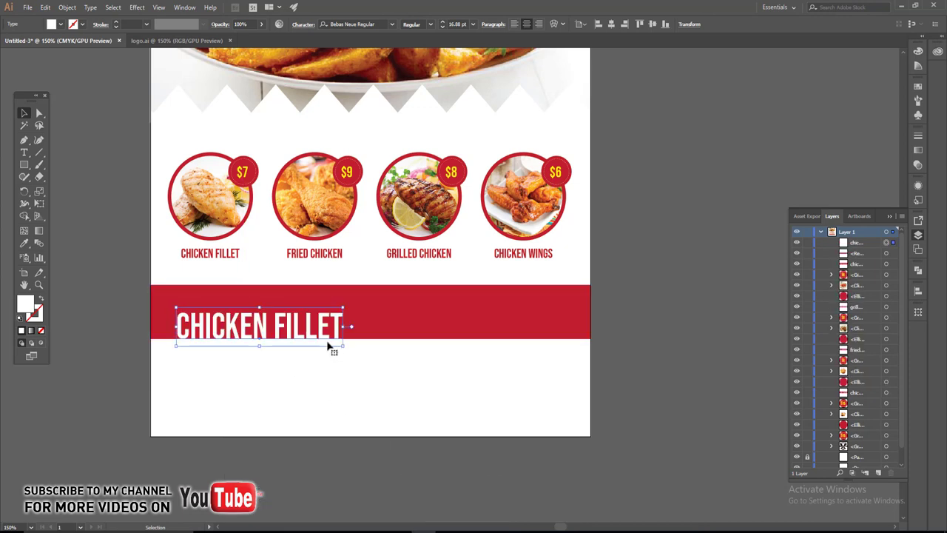
double_click(304, 320)
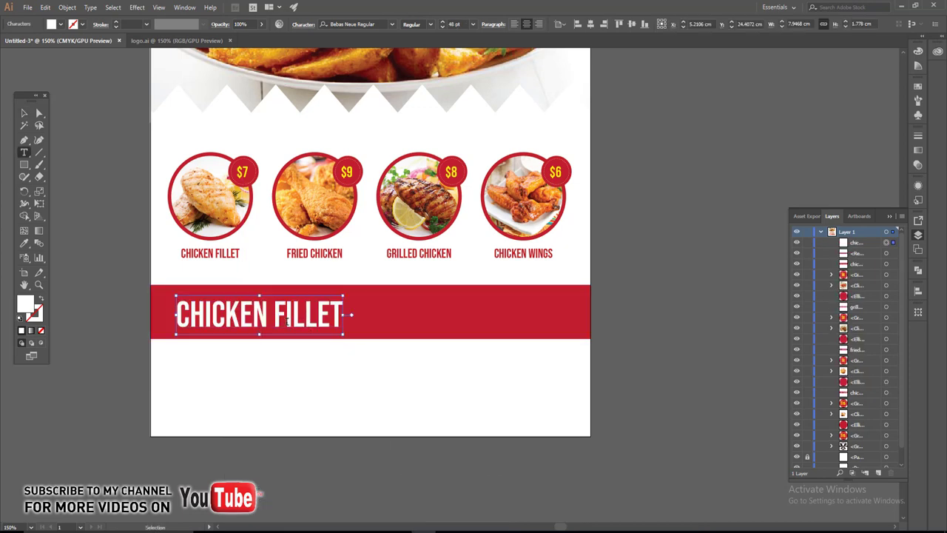
- Retype the band text as SCAN TO BOOK YOUR TABLE NOW and shrink it to fit the band
triple_click(287, 321)
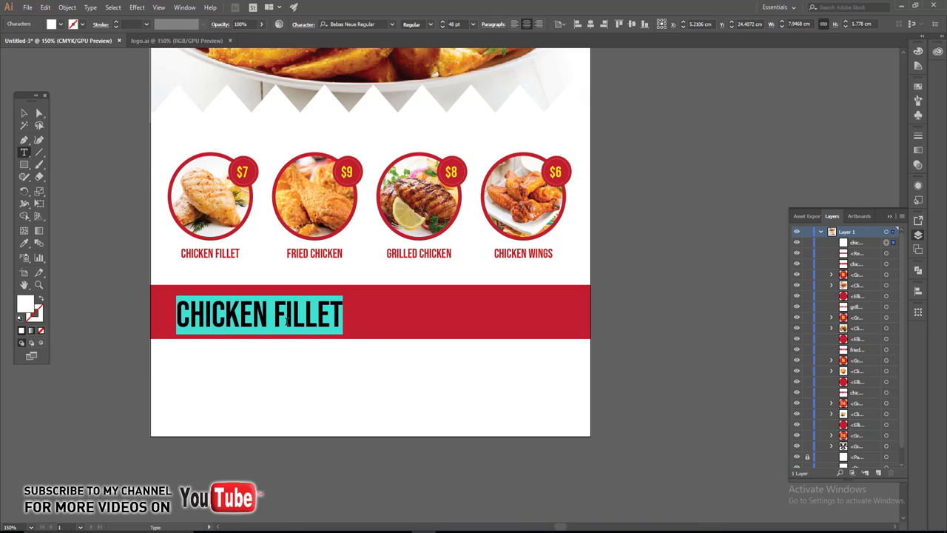
text(A)
text(SC)
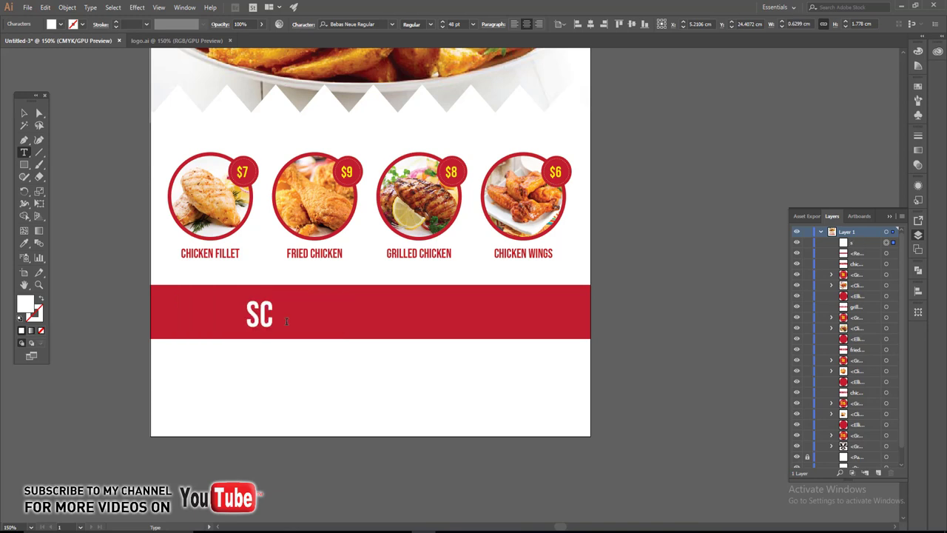
text(AN TO)
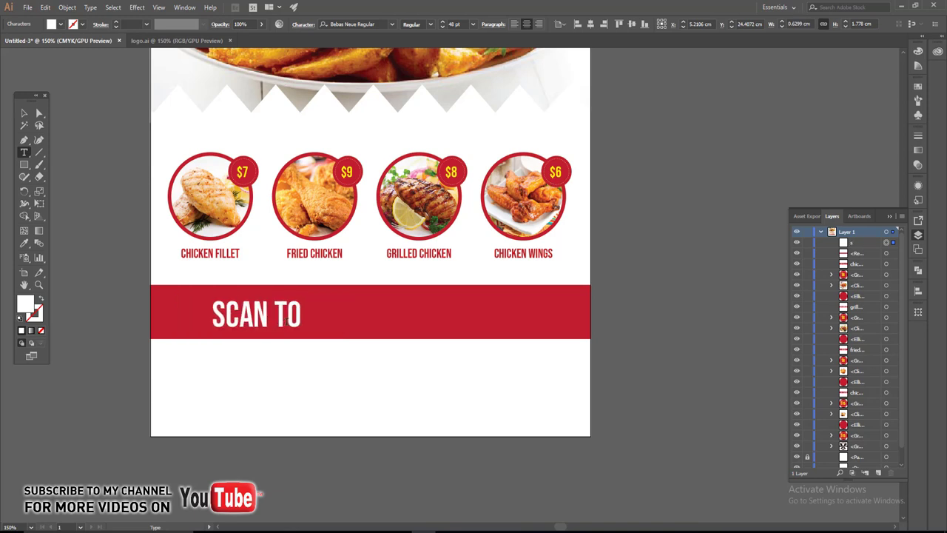
text( BOOKY)
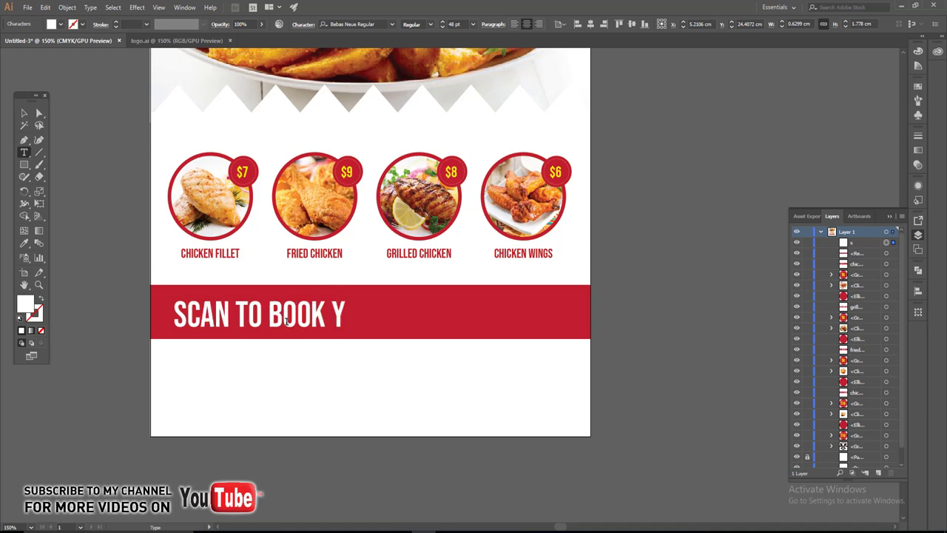
text(OUR TABLE)
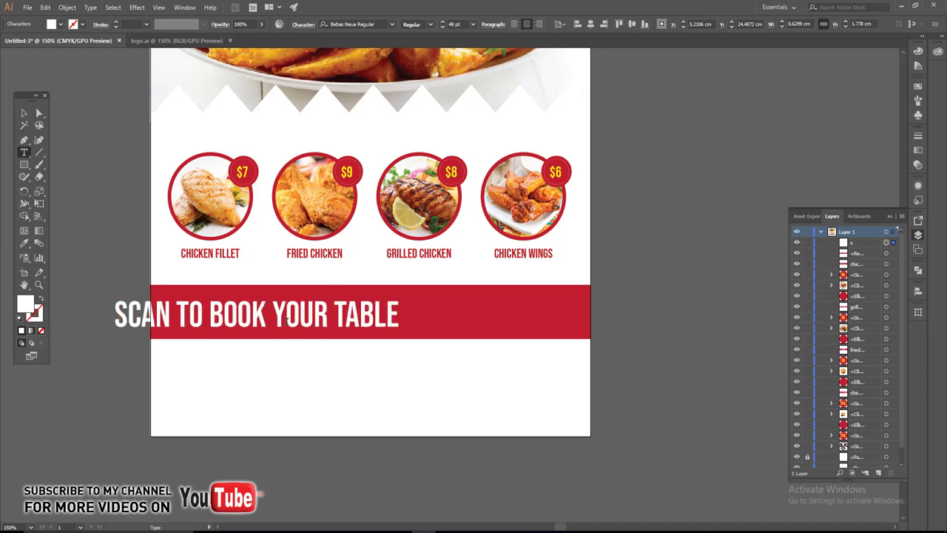
text(NOW)
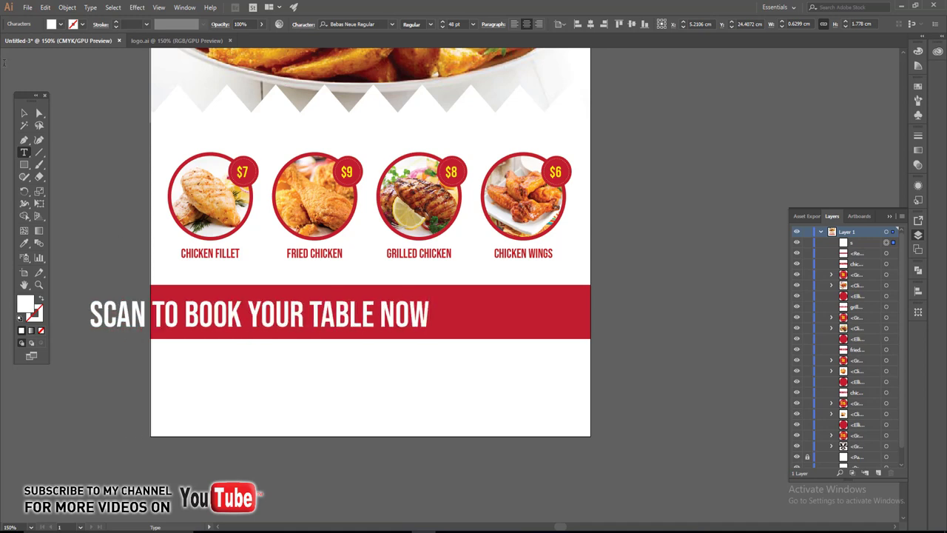
click(24, 115)
drag(353, 325, 435, 325)
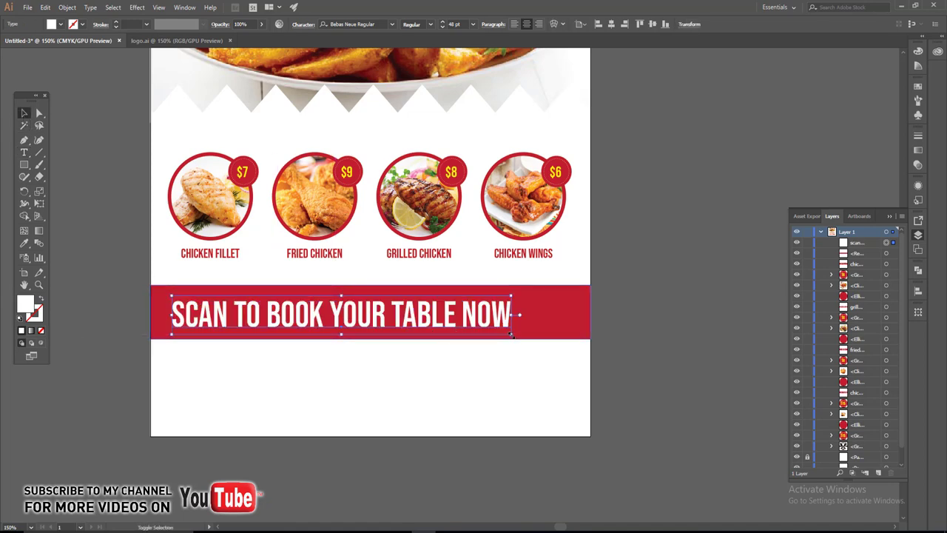
drag(509, 334, 490, 331)
click(381, 325)
drag(381, 325, 372, 325)
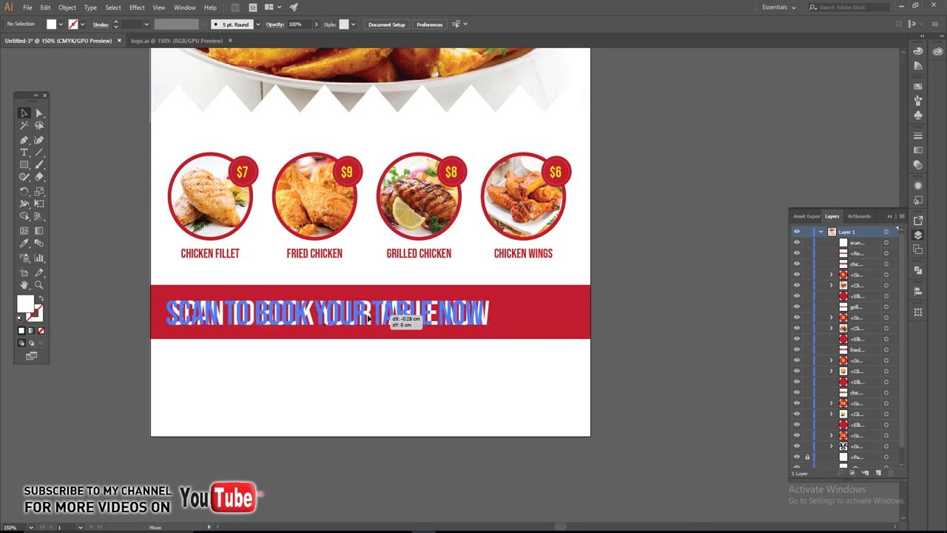
click(364, 387)
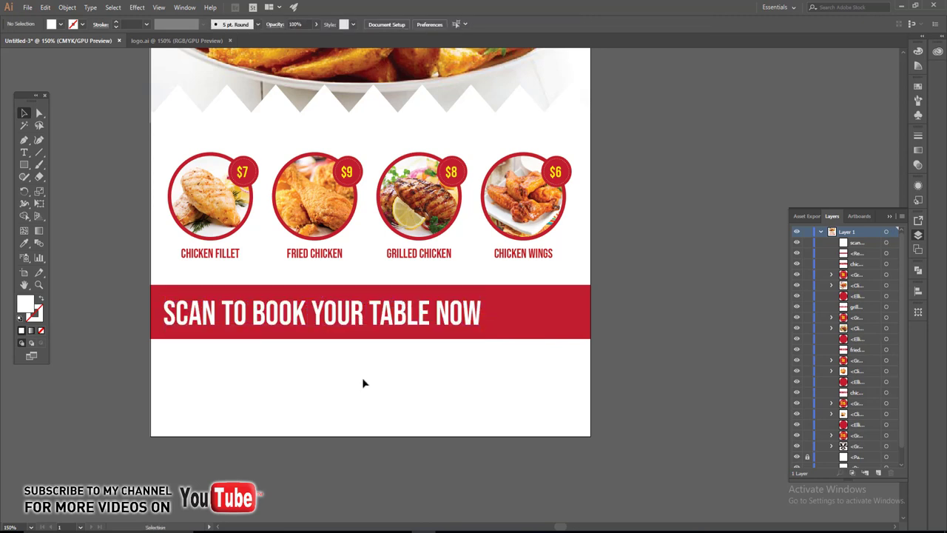
- Copy the QR code from logo.ai onto the red band's right end, scaled to the band's height
click(157, 41)
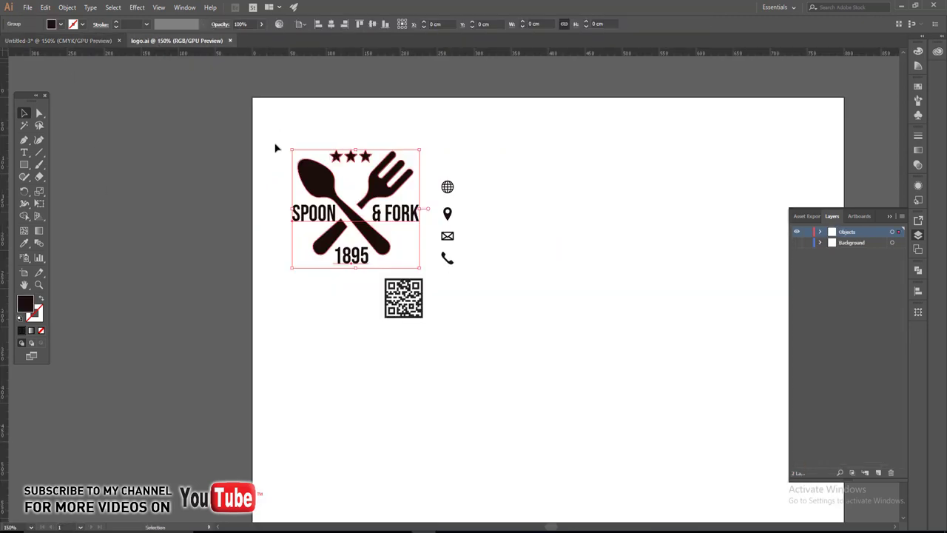
drag(417, 297, 404, 325)
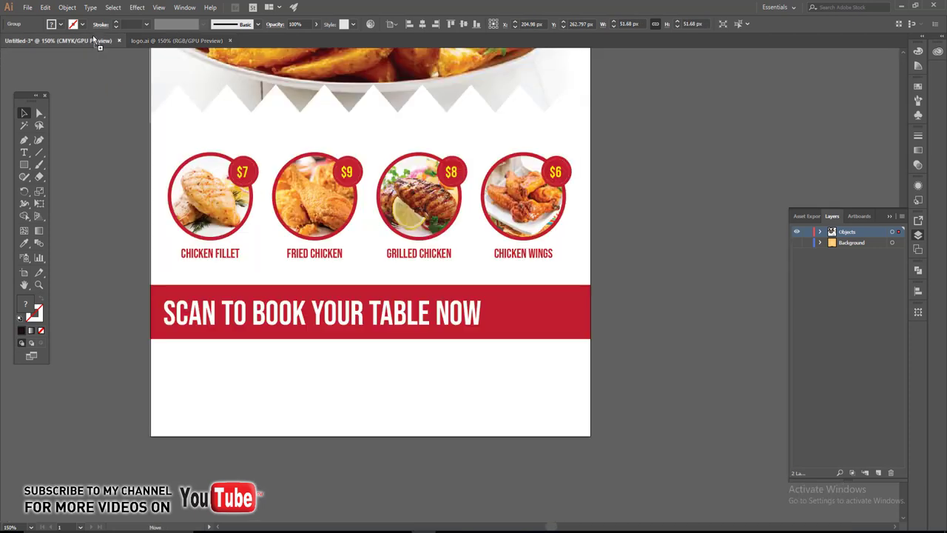
drag(506, 325, 506, 326)
key(ctrl+plus)
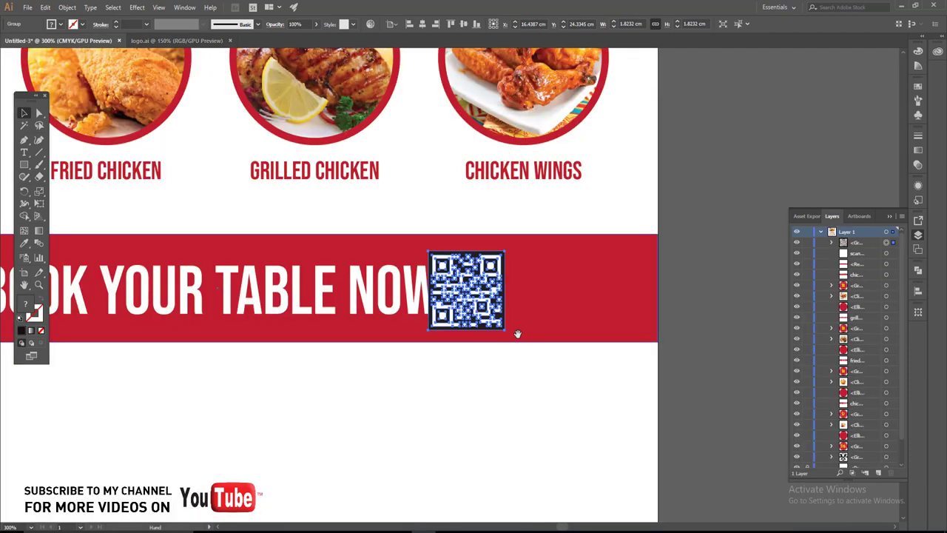
drag(416, 294, 447, 263)
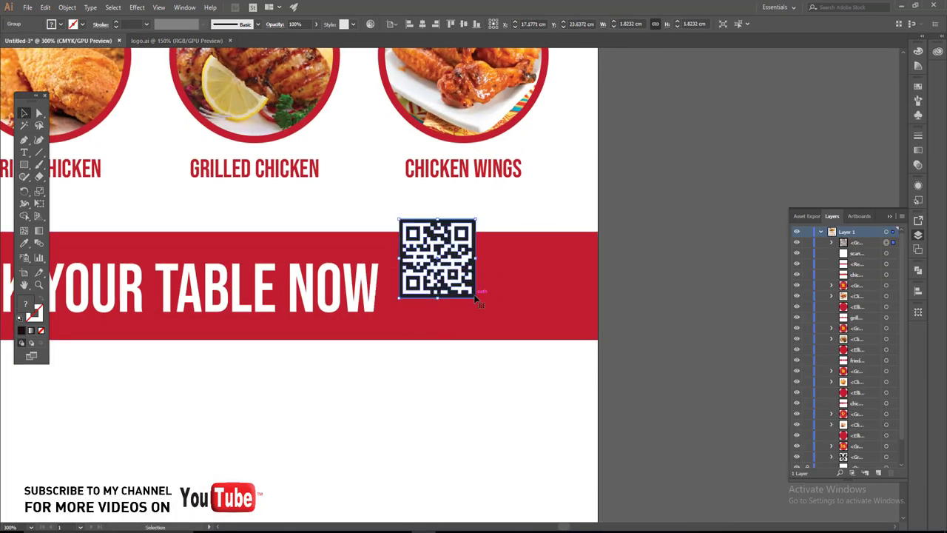
mouse_move(475, 296)
mouse_down()
mouse_move(529, 377)
mouse_move(500, 354)
mouse_up()
click(524, 392)
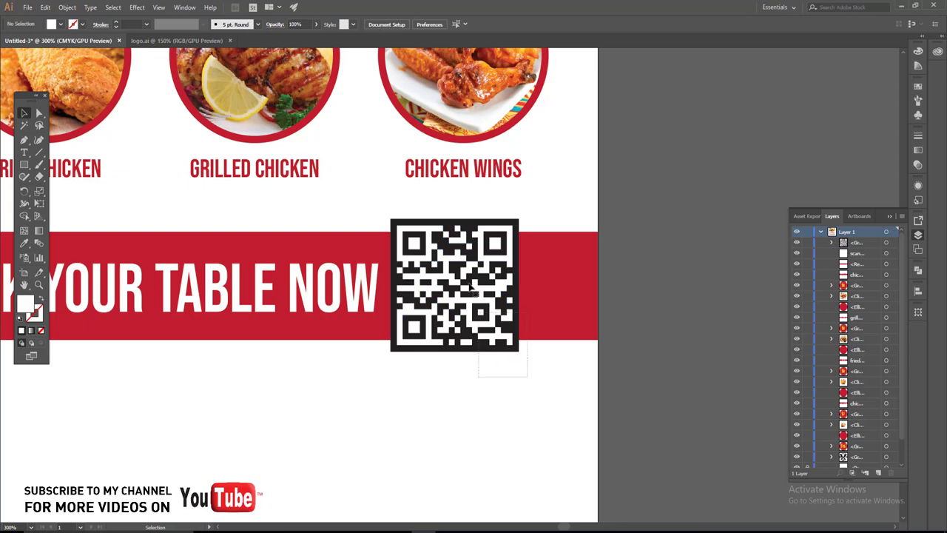
- Align the QR code with the red band
drag(581, 376, 533, 141)
click(391, 24)
click(400, 39)
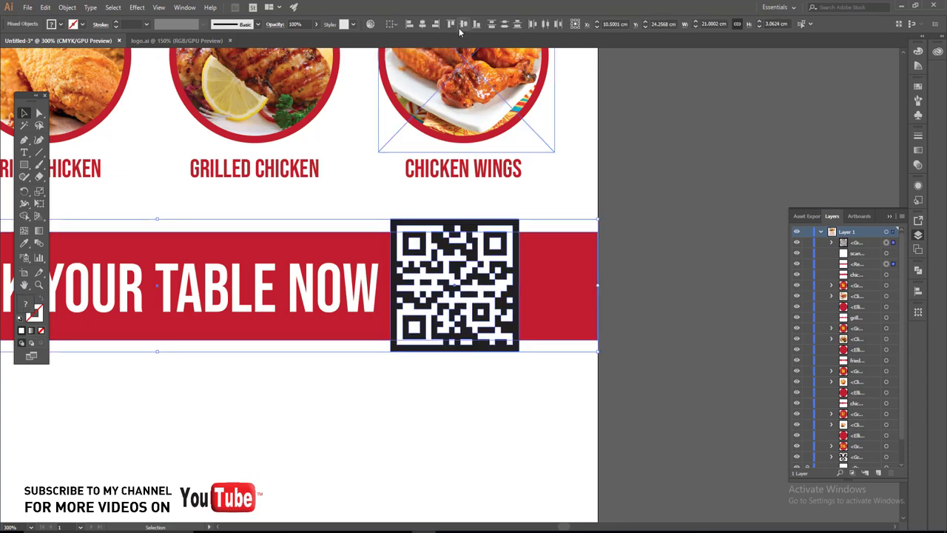
click(669, 305)
key(ctrl+minus)
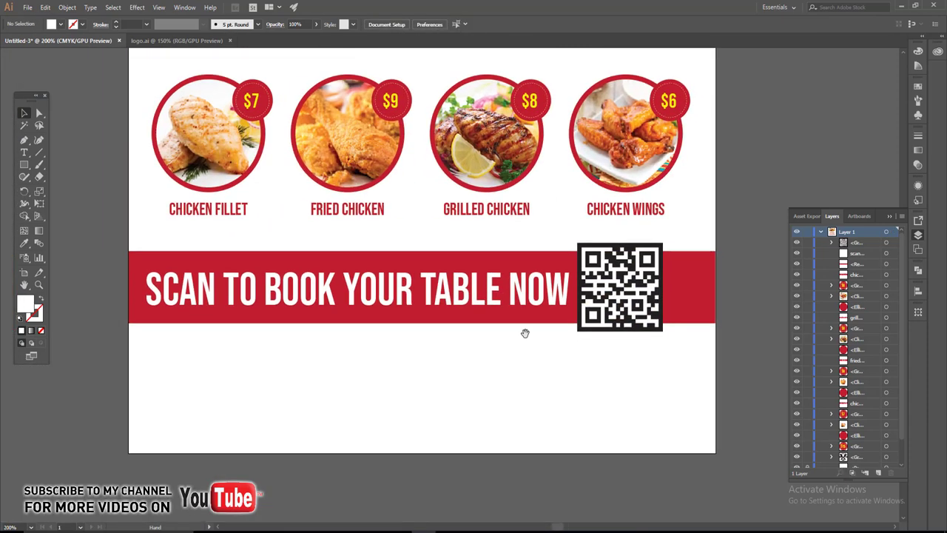
click(449, 309)
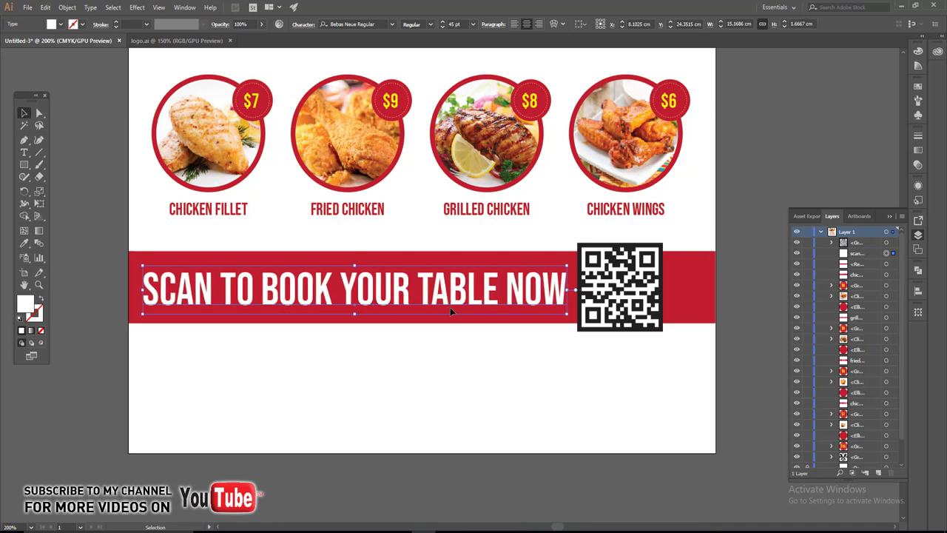
- Duplicate the CHICKEN FILLET label to a spot below the red band
click(276, 385)
scroll(276, 386, up, 1)
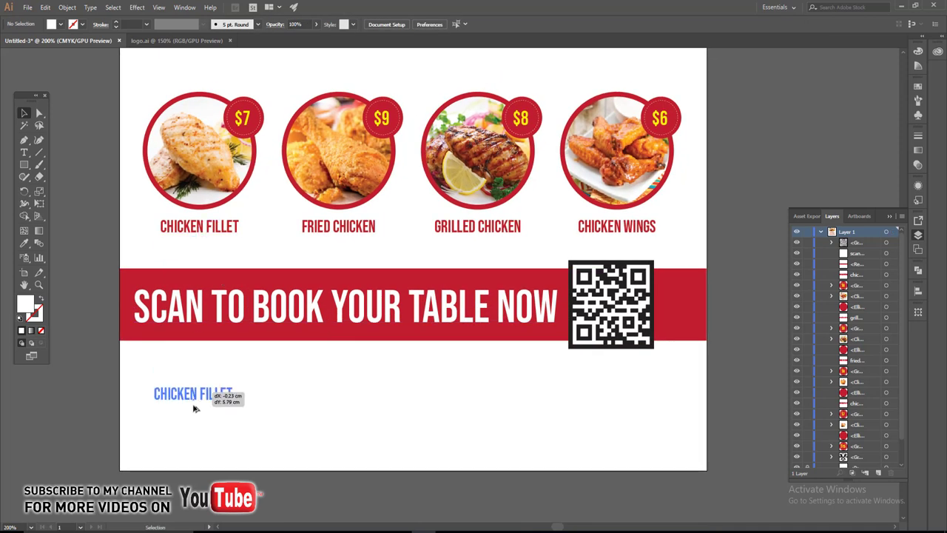
drag(192, 236, 187, 400)
scroll(222, 400, down, 1)
- Retype the copy as 1234 YOUR STREET HERE, CITY, COUNTRY and shift it right
key(t)
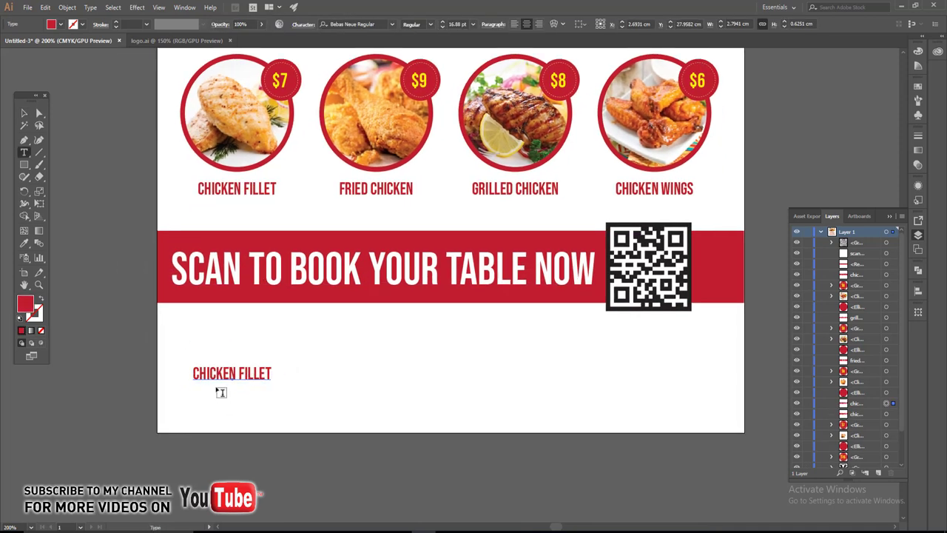
triple_click(225, 375)
text(1234)
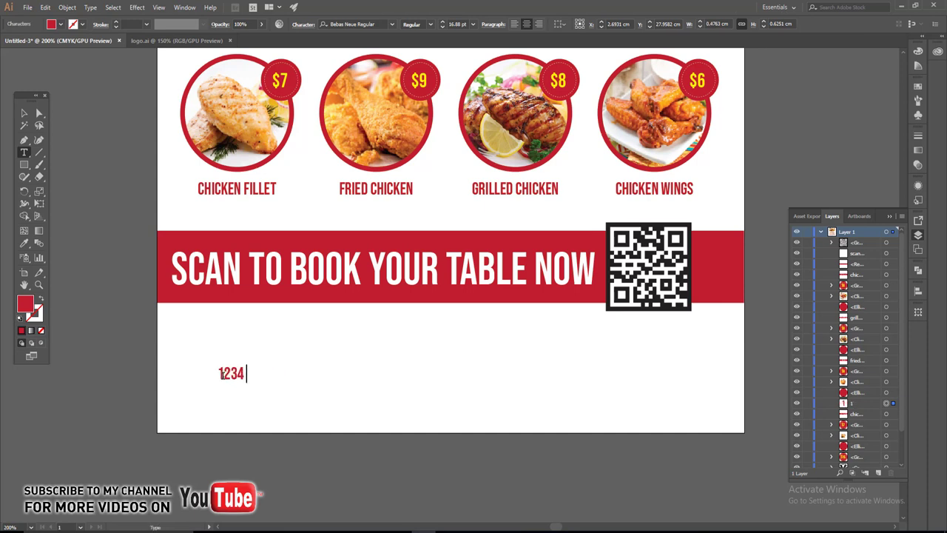
text( YOR)
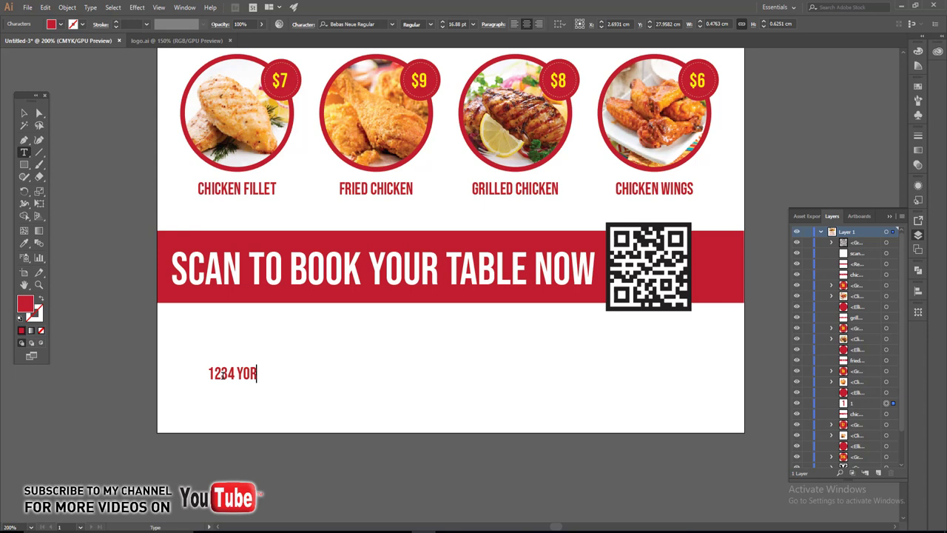
key(BackSpace)
text(UR STREE)
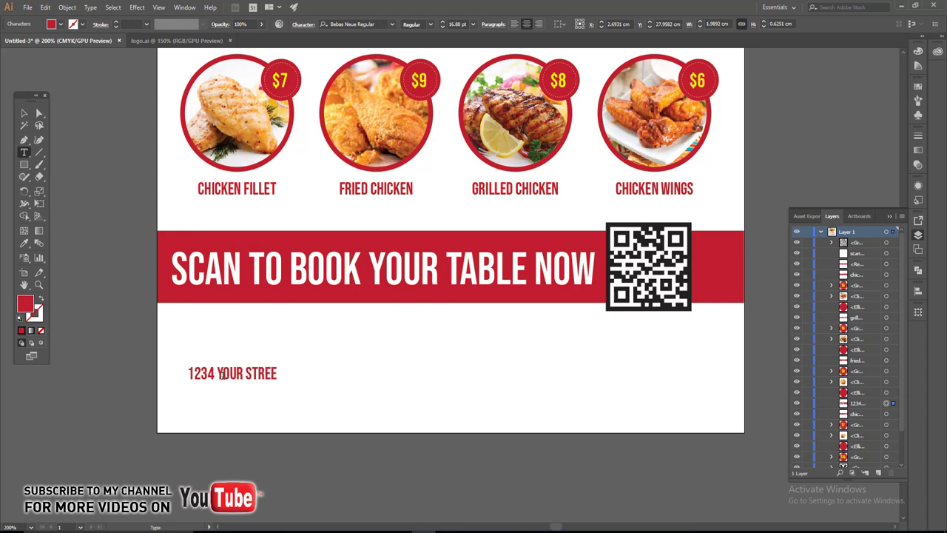
text(T HERE)
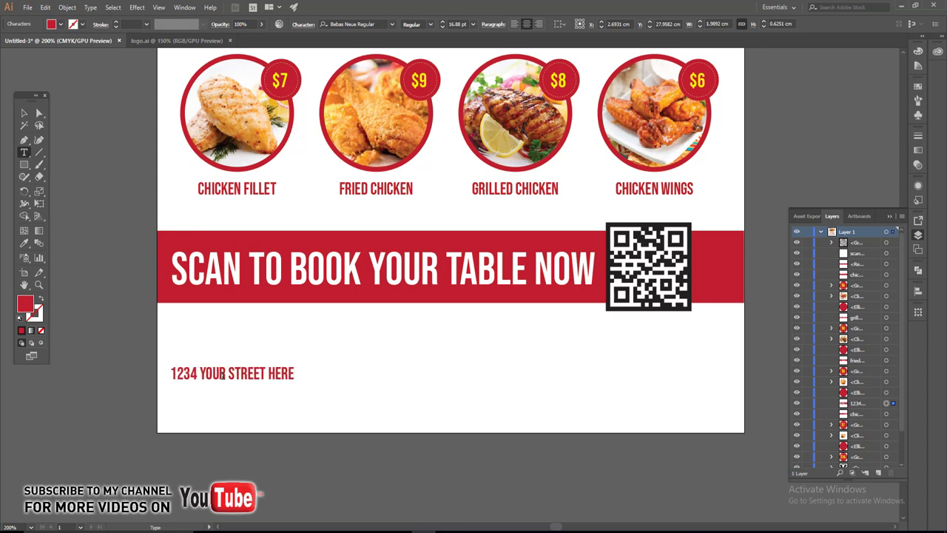
text(, )
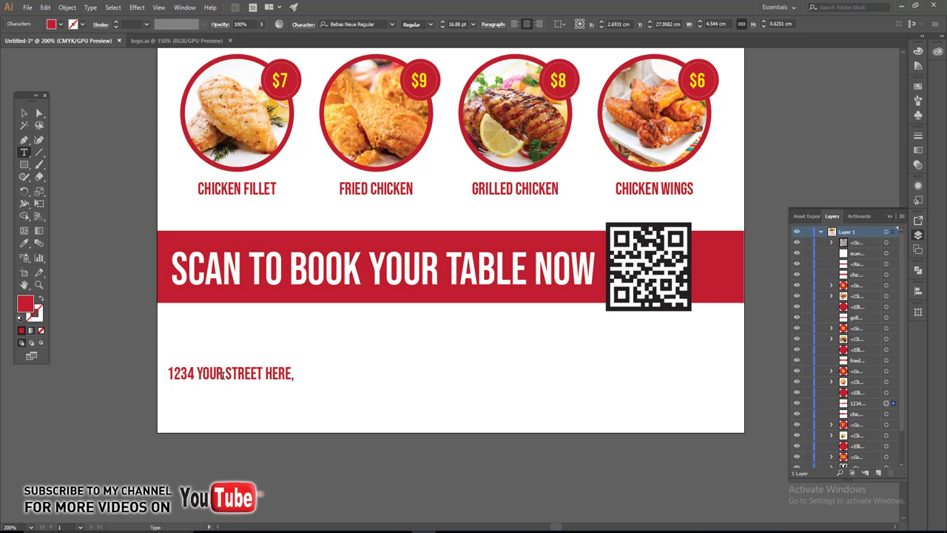
text(CITY)
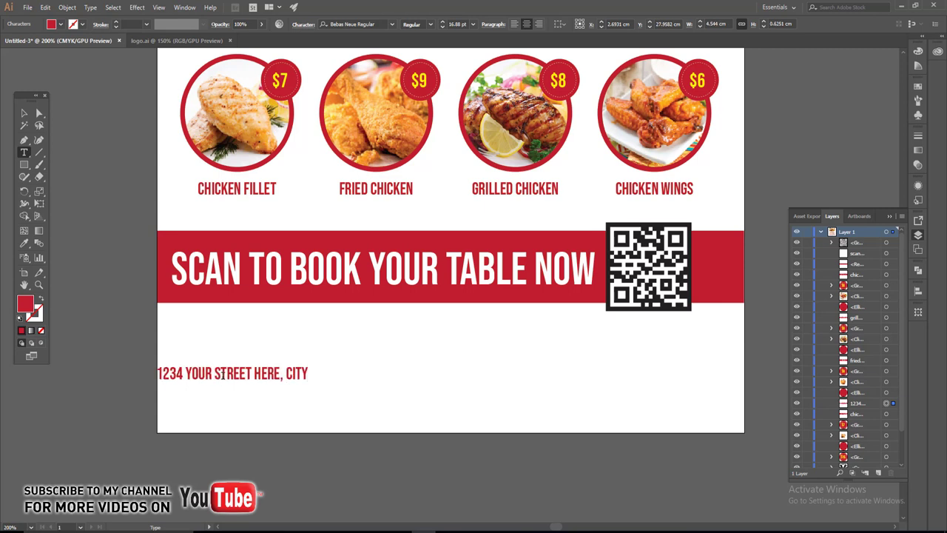
text(, COUNTRY)
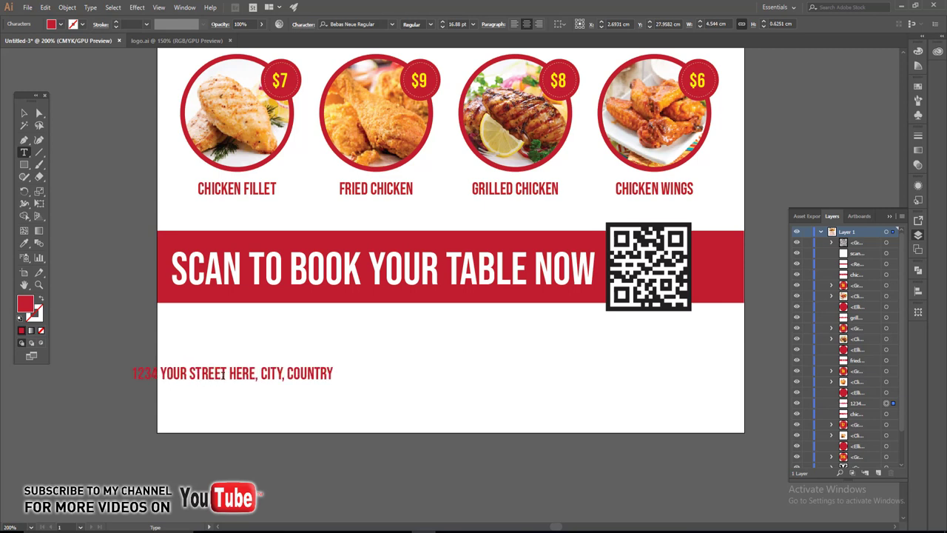
key(Escape)
drag(235, 380, 301, 376)
click(301, 395)
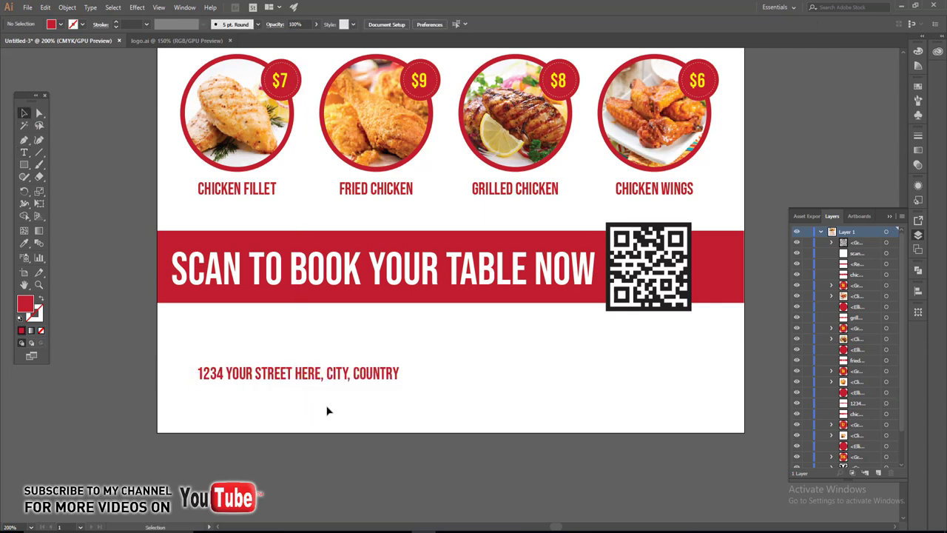
drag(327, 410, 277, 396)
drag(234, 366, 455, 368)
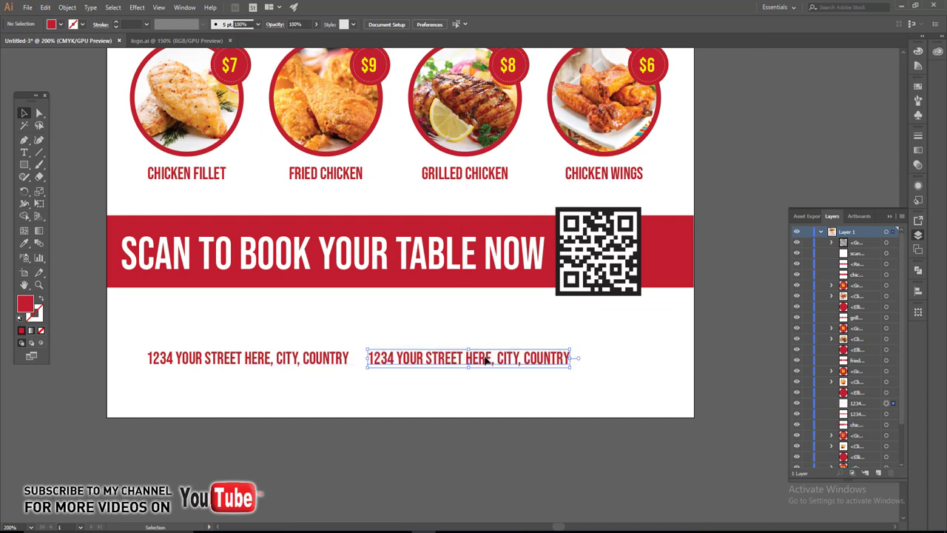
double_click(455, 366)
key(ctrl+a)
text(W.)
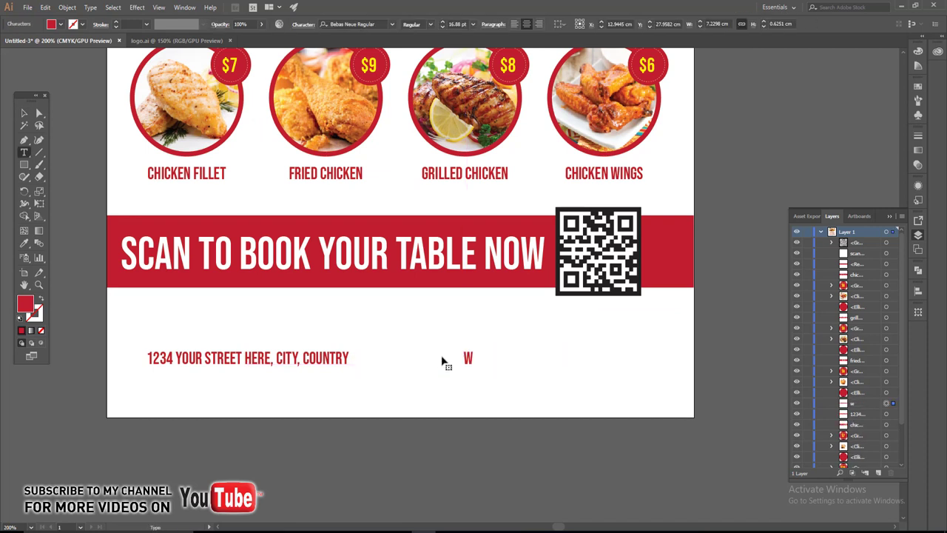
text(YOURDO)
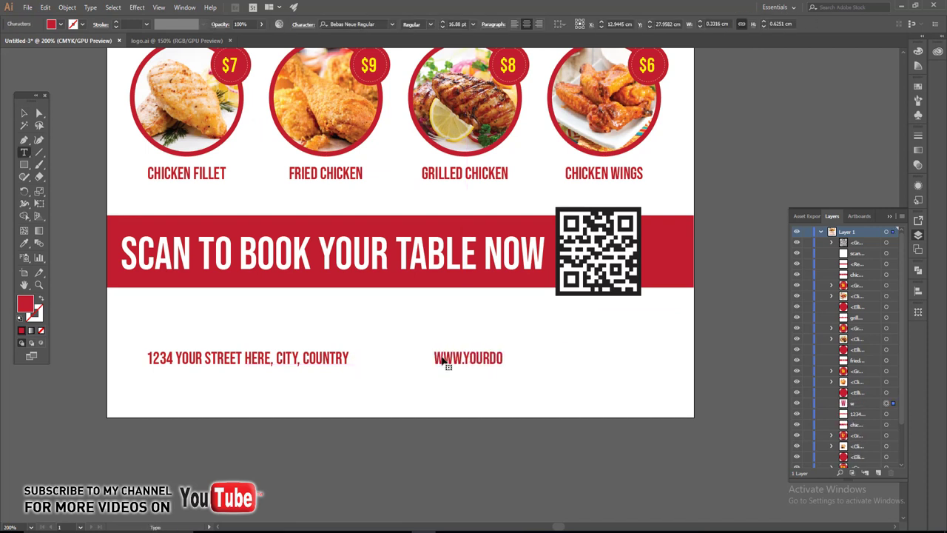
text(MAIN.COM)
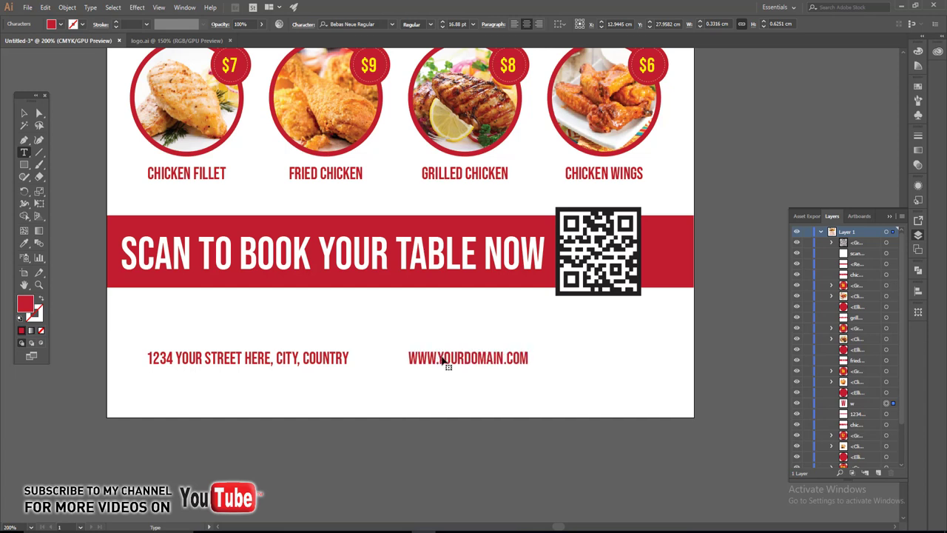
click(24, 115)
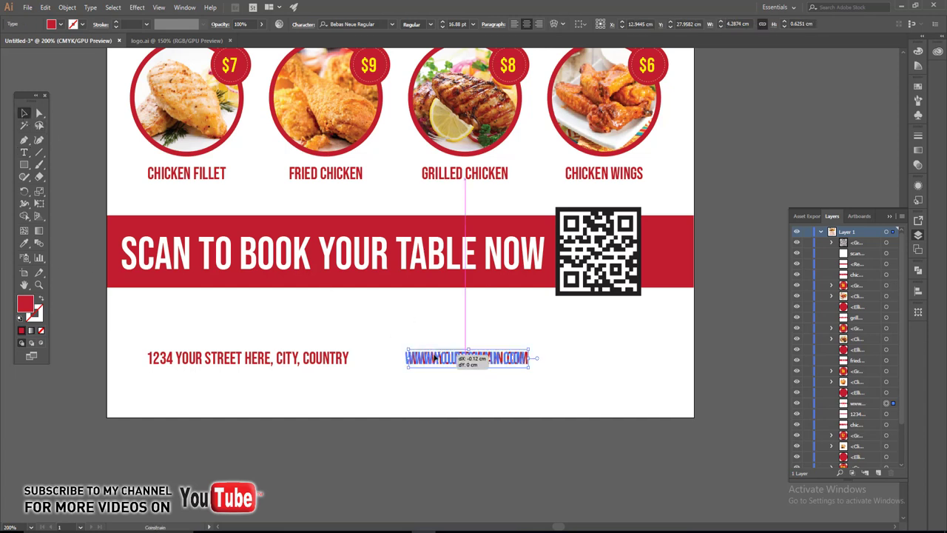
drag(425, 357, 375, 378)
- Duplicate the website line to its right and turn it into a placeholder INFO e-mail address
drag(450, 358, 591, 358)
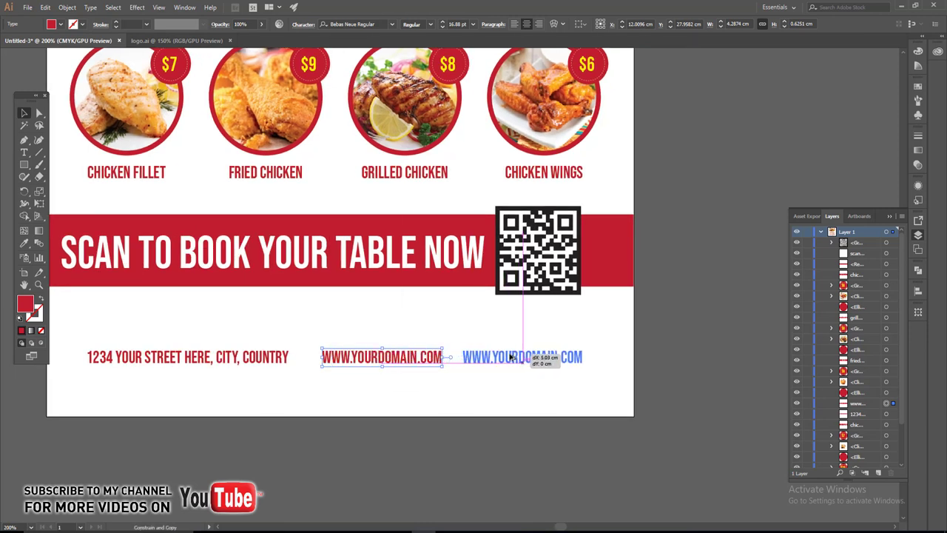
key(t)
drag(491, 358, 463, 358)
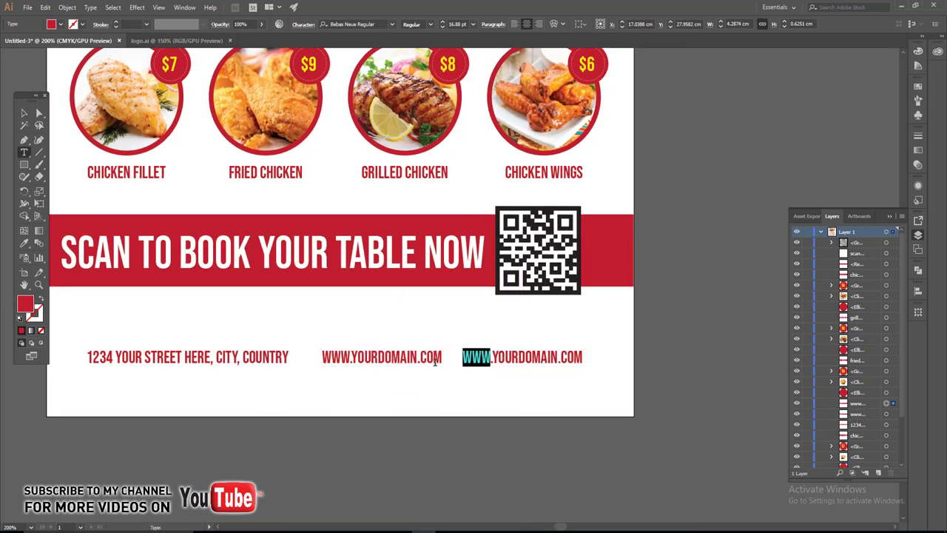
text(IN)
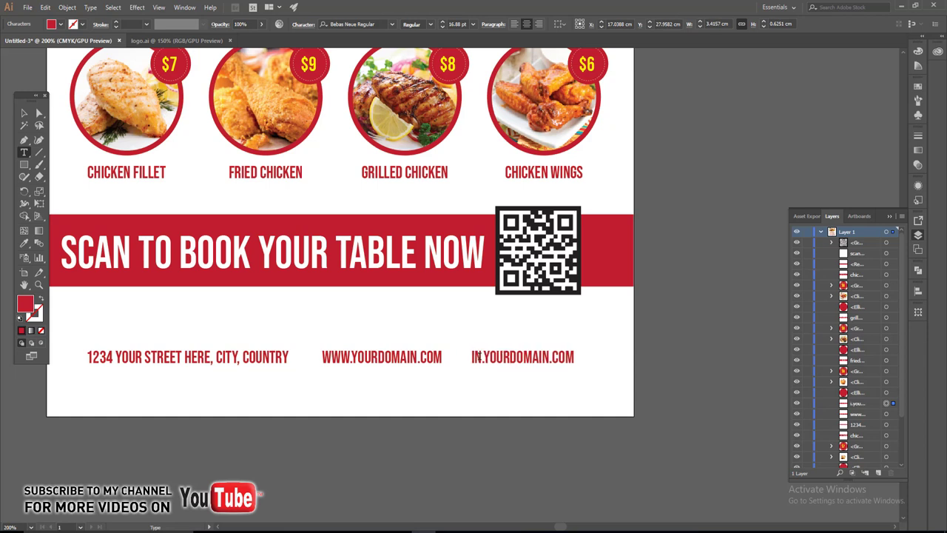
text(FO)
key(Delete)
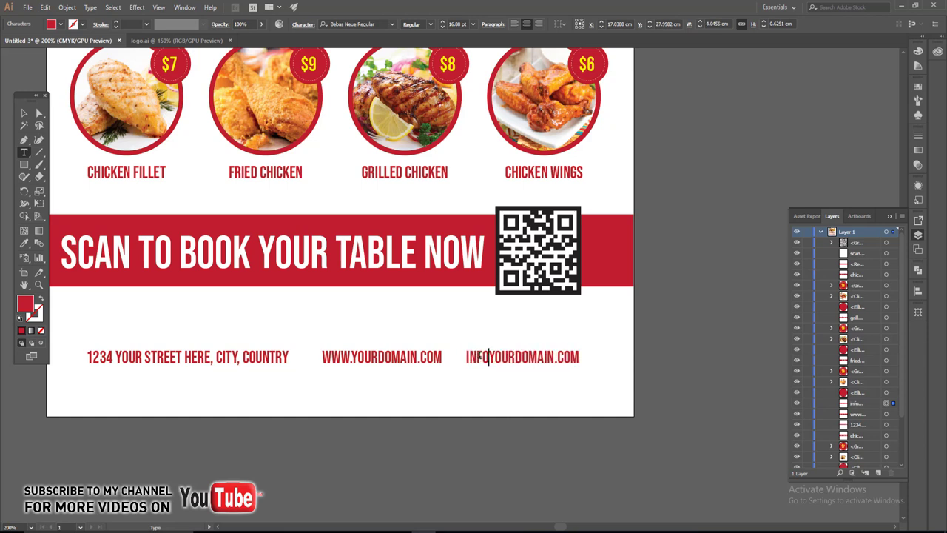
text(@)
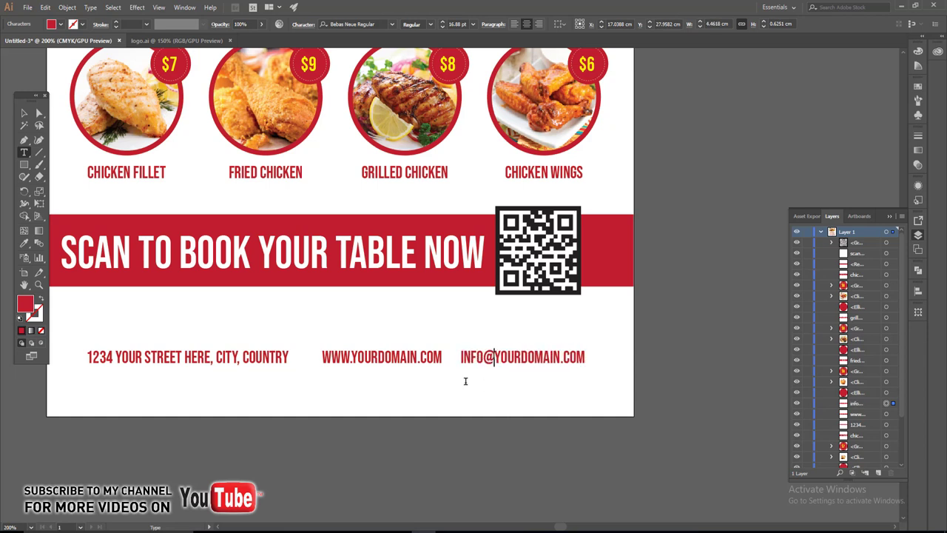
click(23, 113)
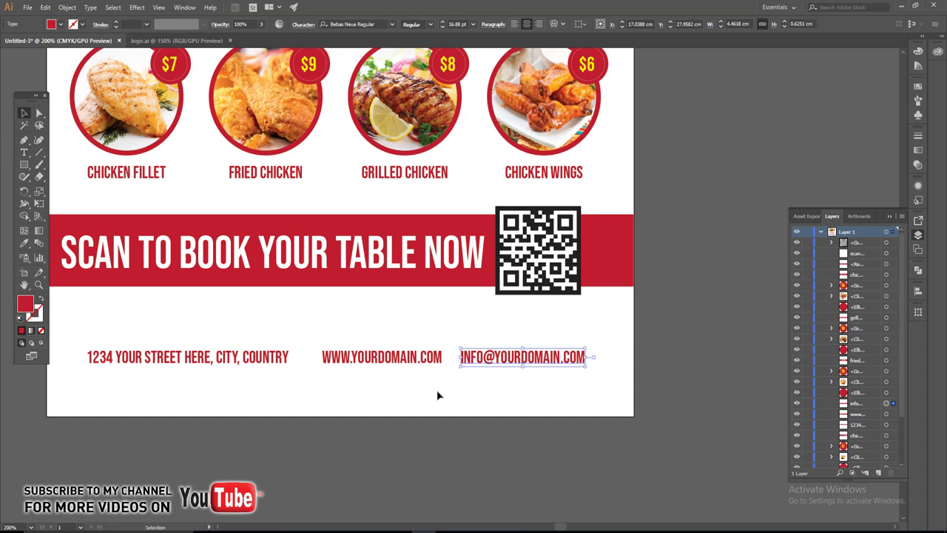
drag(438, 393, 297, 368)
- Turn a copy of the e-mail text into a placeholder phone number aligned at the row's end
mouse_move(383, 333)
mouse_down()
mouse_move(553, 333)
mouse_move(545, 331)
mouse_up()
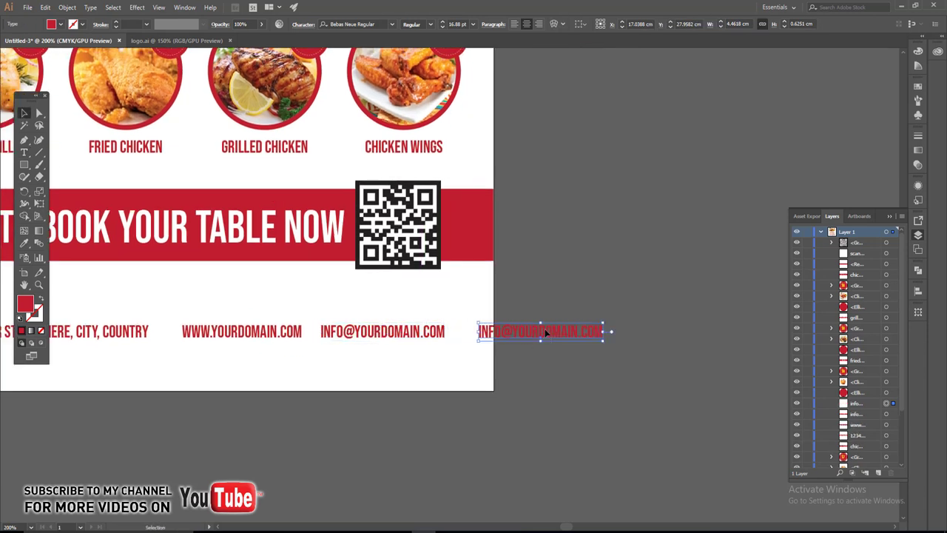
double_click(544, 331)
key(ctrl+a)
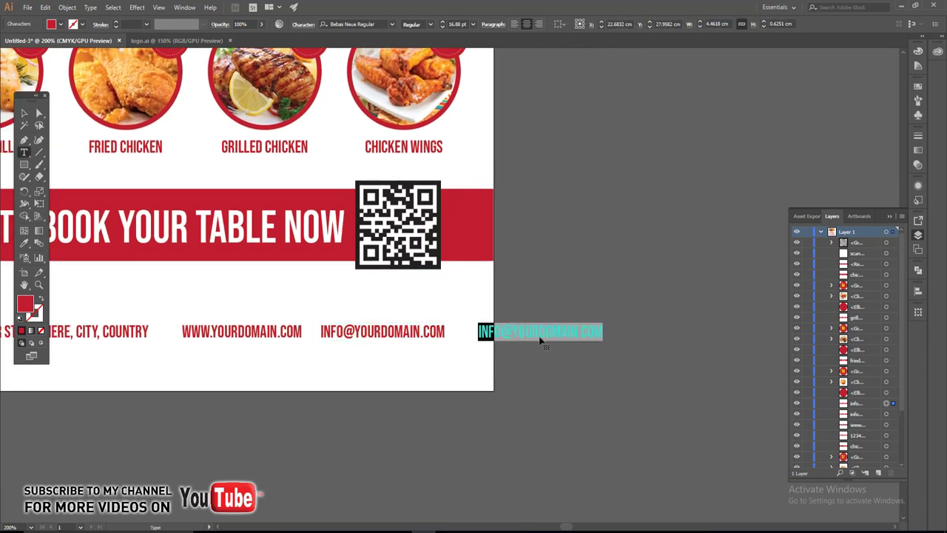
key(BackSpace)
text(+1234567)
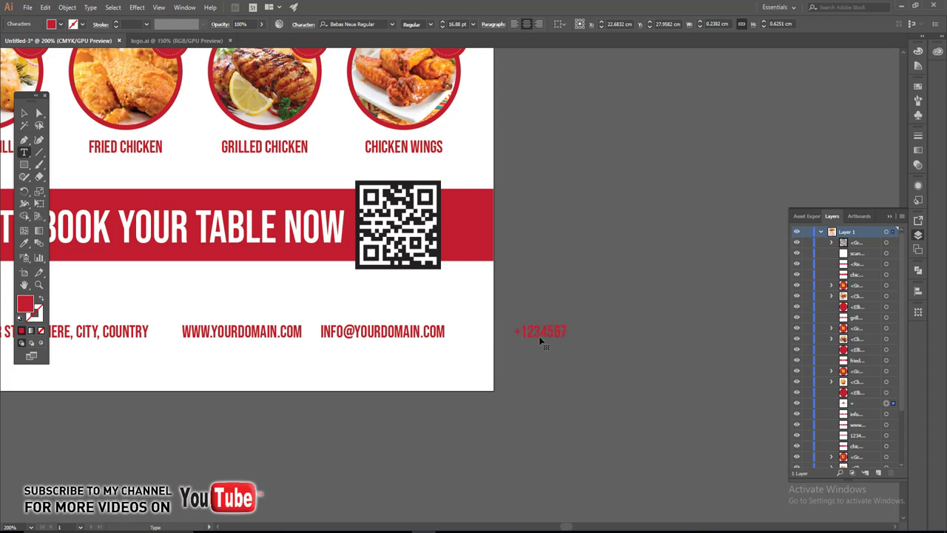
text(89)
click(24, 112)
drag(543, 334, 507, 334)
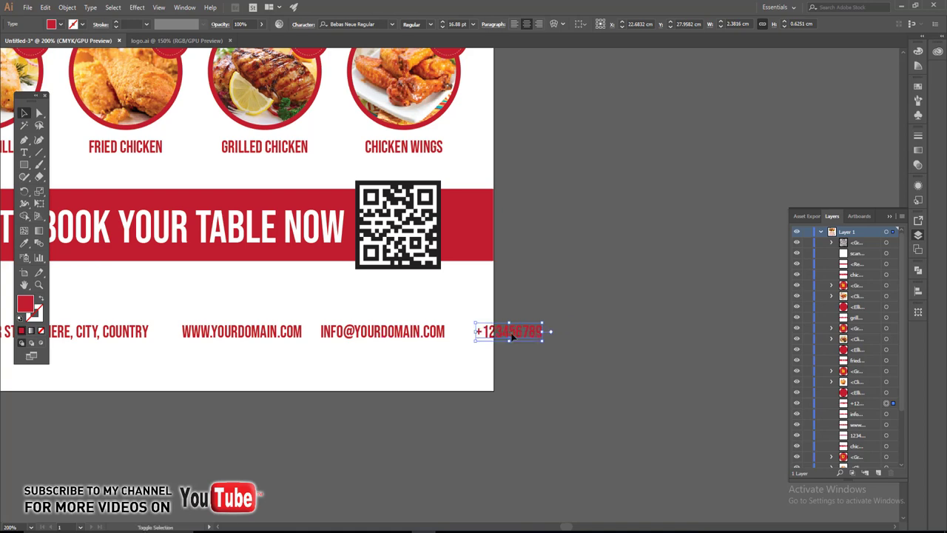
click(522, 357)
- Select the four contact texts and shrink the row slightly
scroll(523, 357, down, 2)
drag(240, 337, 240, 338)
scroll(567, 385, up, 2)
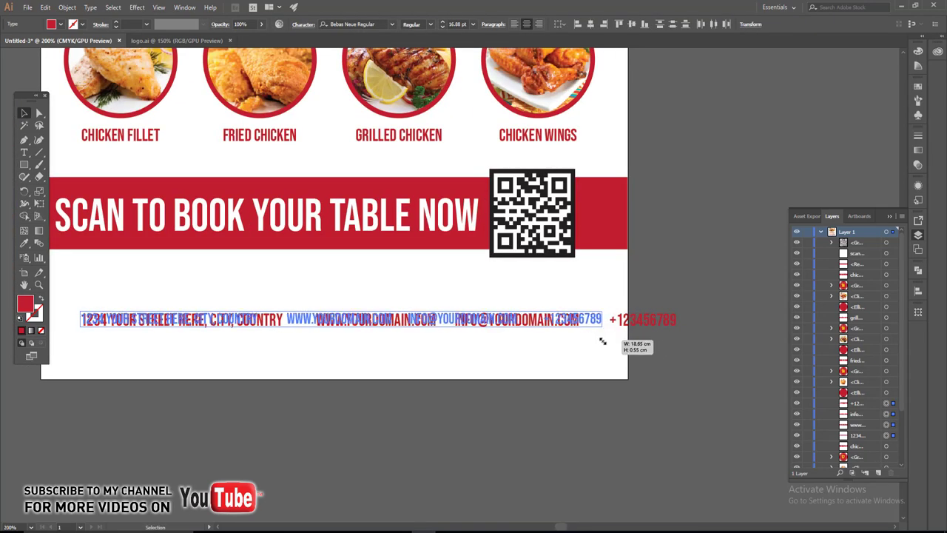
drag(675, 333, 602, 339)
click(479, 368)
- Bring the globe, pin, envelope and phone icons from logo.ai into the flyer below the address
drag(381, 352, 465, 371)
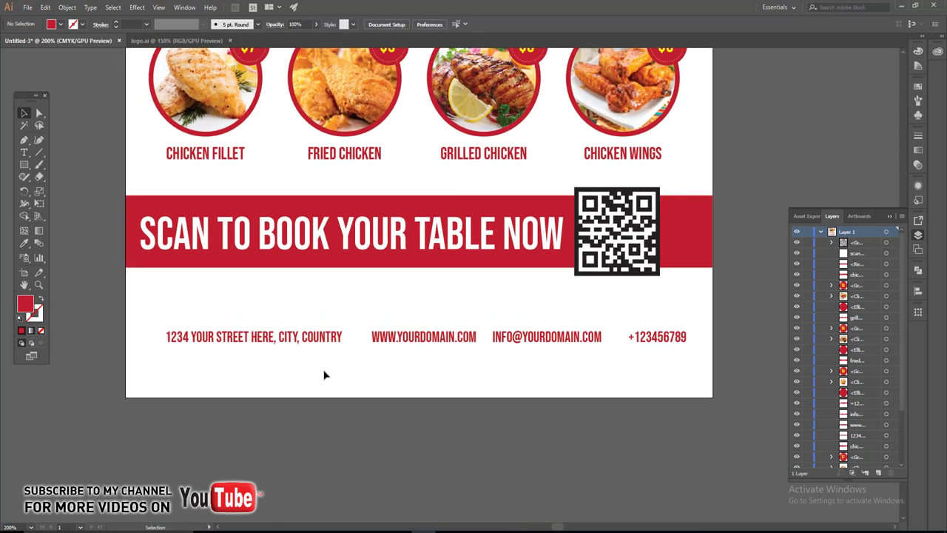
click(176, 40)
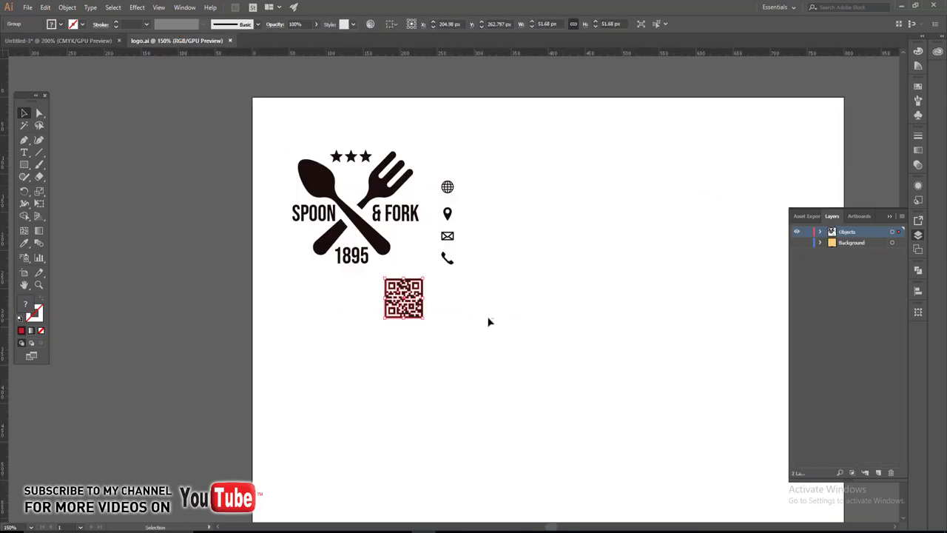
drag(445, 188, 79, 44)
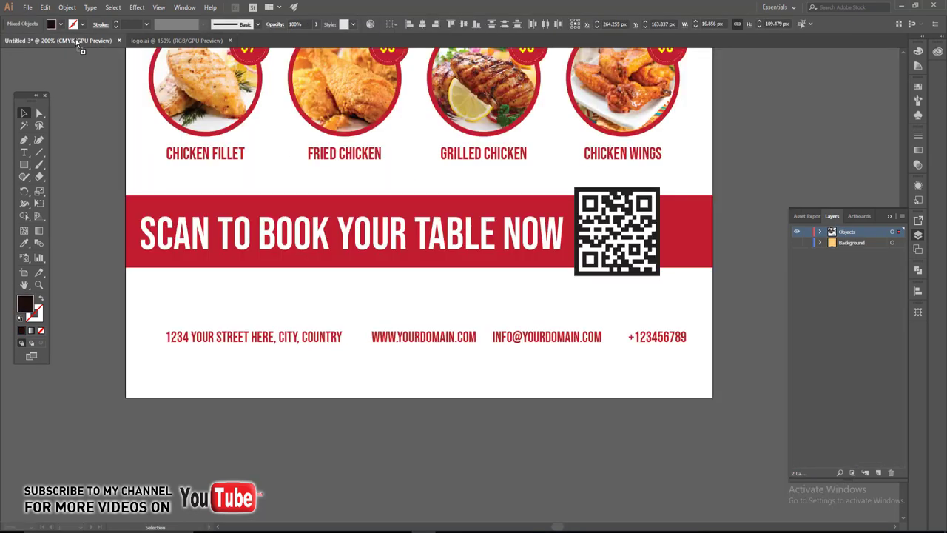
drag(165, 364, 164, 361)
key(ctrl+equal)
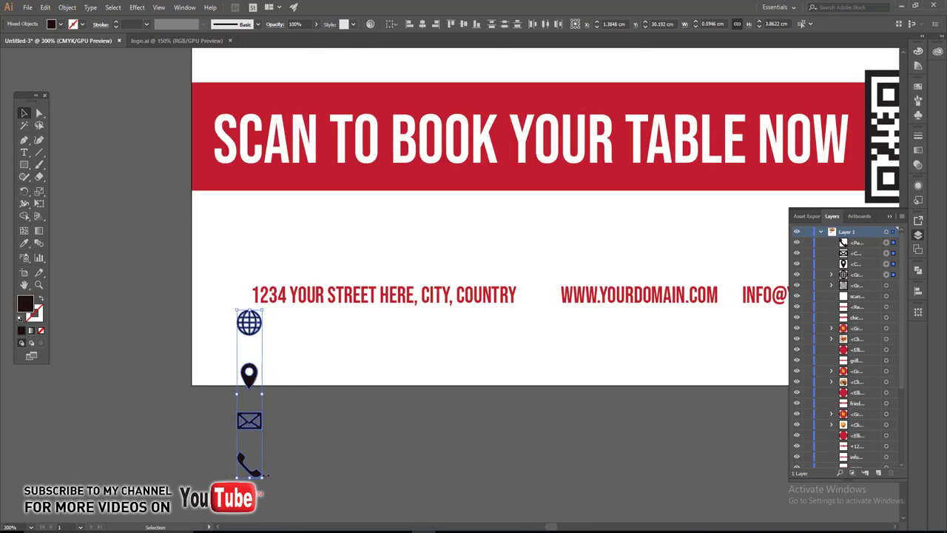
- Scale the contact icon column proportionally and move it beside the address
drag(264, 480, 250, 398)
key(ctrl+equal)
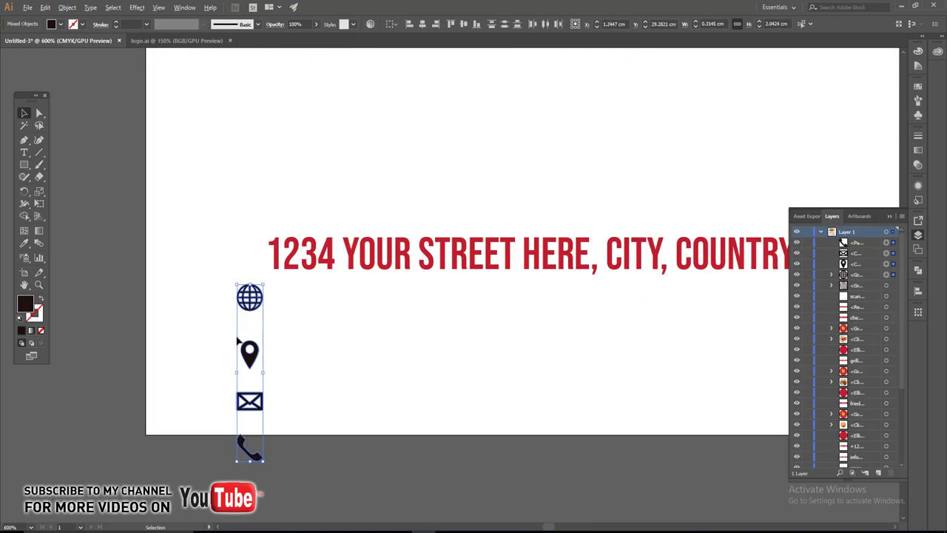
drag(252, 307, 257, 259)
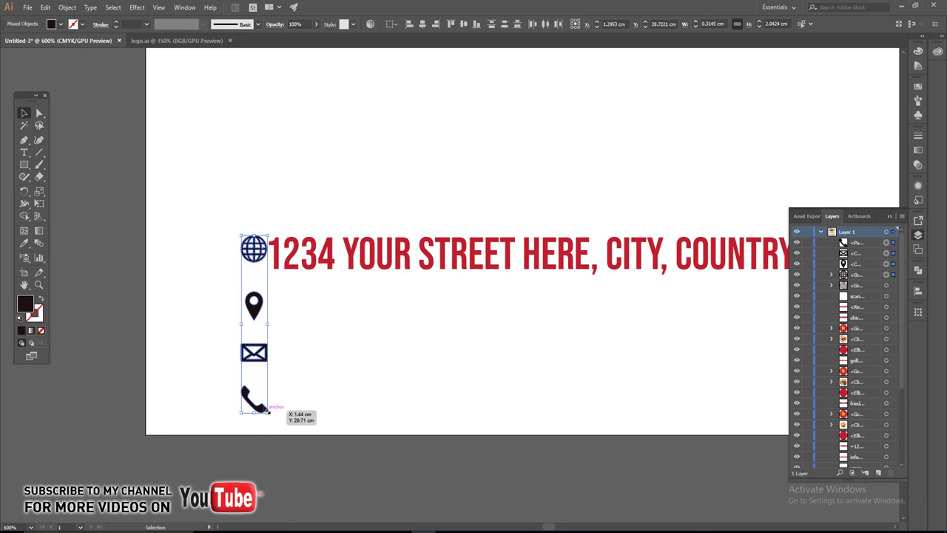
drag(268, 415, 333, 468)
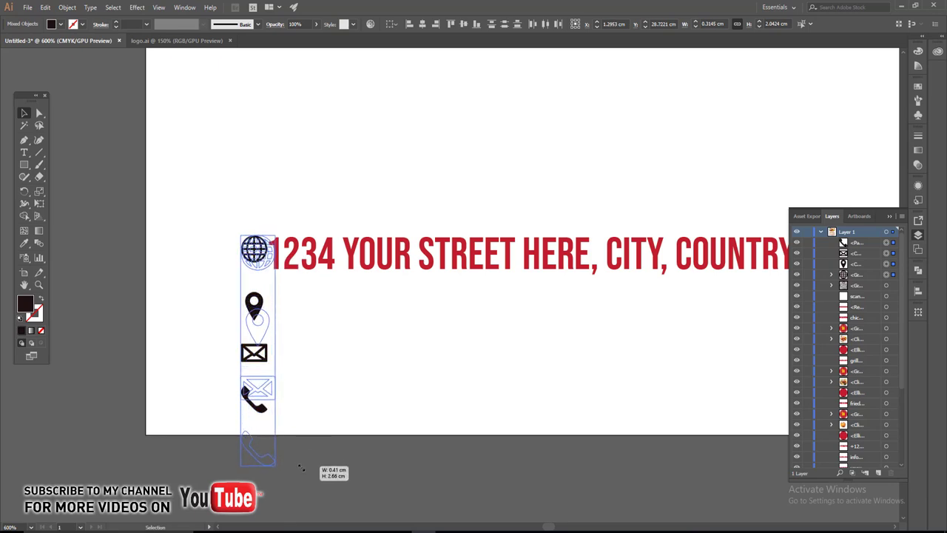
click(341, 405)
- Place the pin, globe and envelope icons beside the address, website and e-mail text
drag(258, 253, 343, 341)
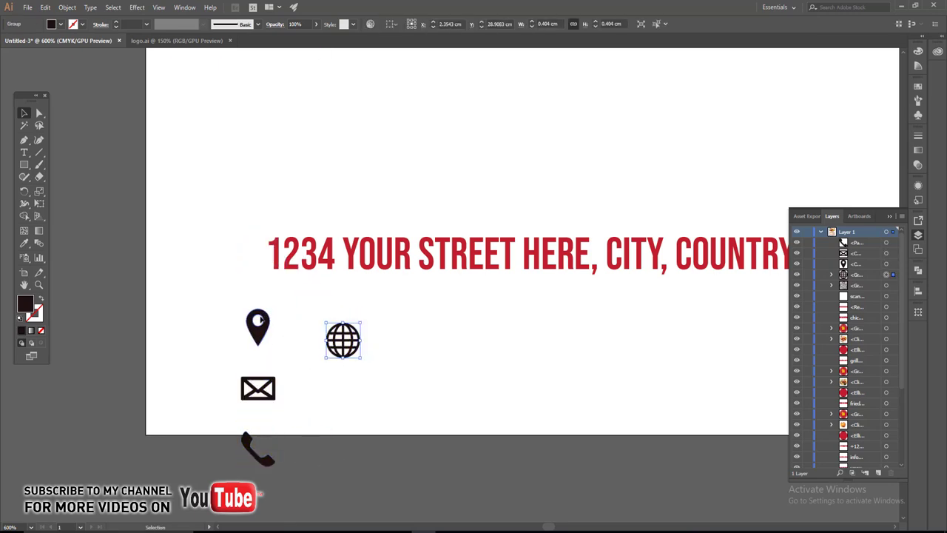
drag(261, 337, 245, 261)
scroll(296, 316, down, 2)
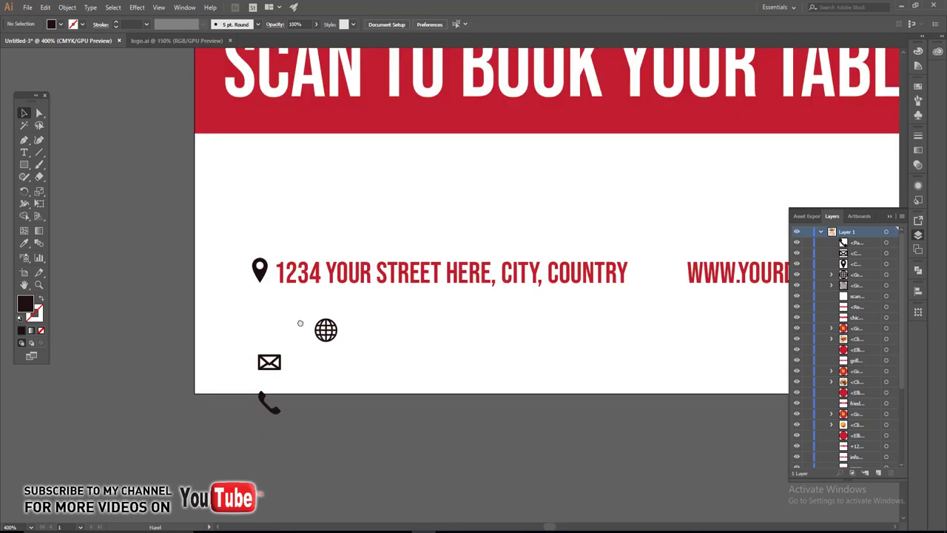
scroll(298, 324, right, 1)
scroll(272, 354, right, 1)
drag(199, 341, 540, 283)
scroll(336, 370, down, 2)
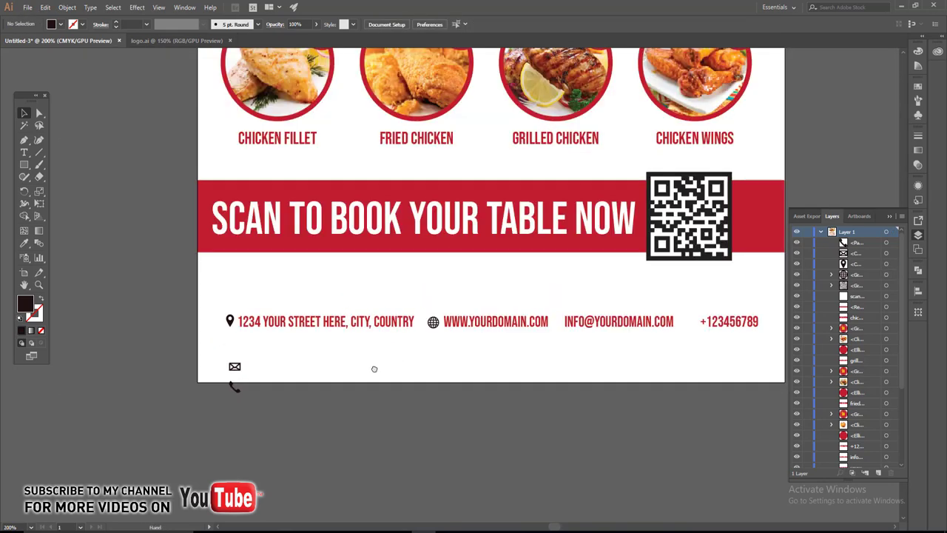
mouse_move(213, 370)
mouse_down()
mouse_move(522, 338)
mouse_move(546, 328)
mouse_up()
- Adjust the website and e-mail text positions and resize the envelope icon
scroll(467, 338, up, 1)
scroll(468, 339, up, 1)
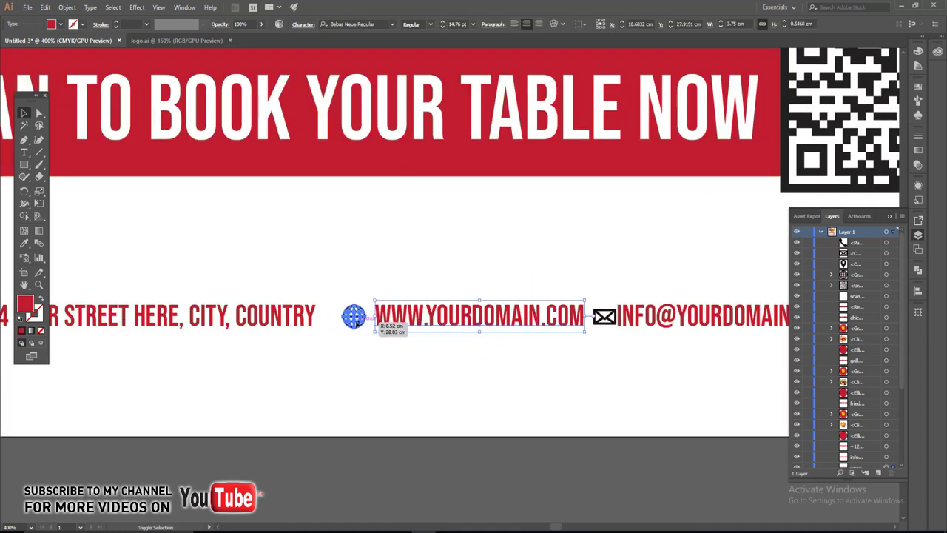
drag(585, 296, 333, 337)
click(380, 344)
drag(438, 327, 432, 328)
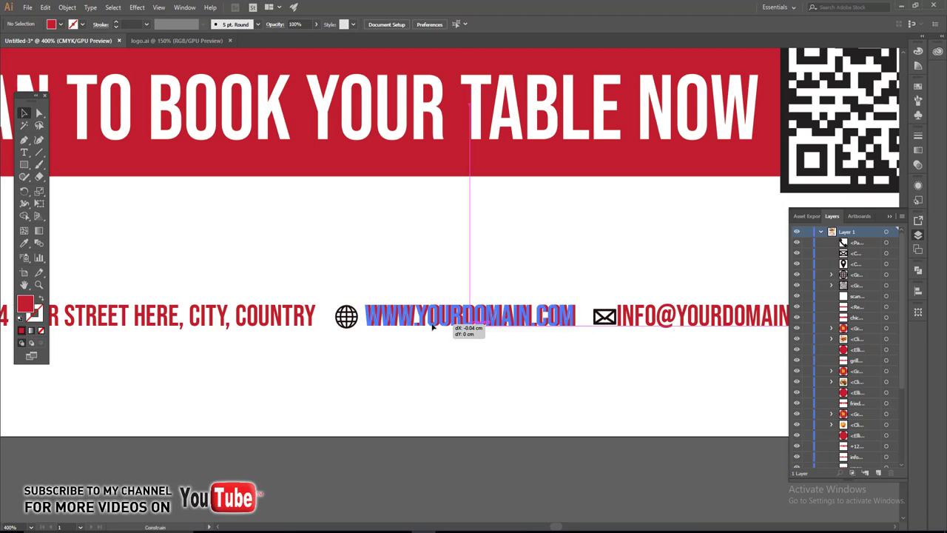
drag(542, 351, 320, 361)
drag(486, 334, 509, 334)
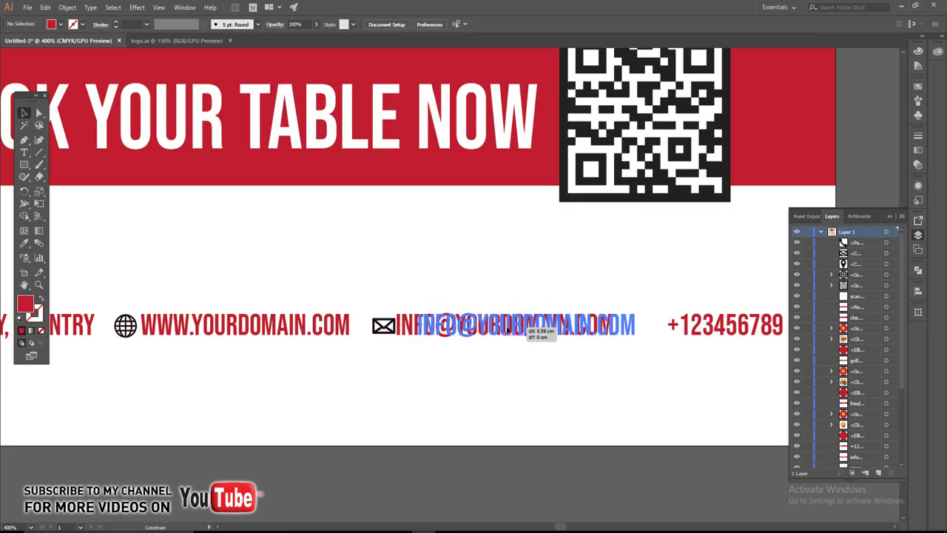
click(389, 325)
scroll(400, 321, up, 2)
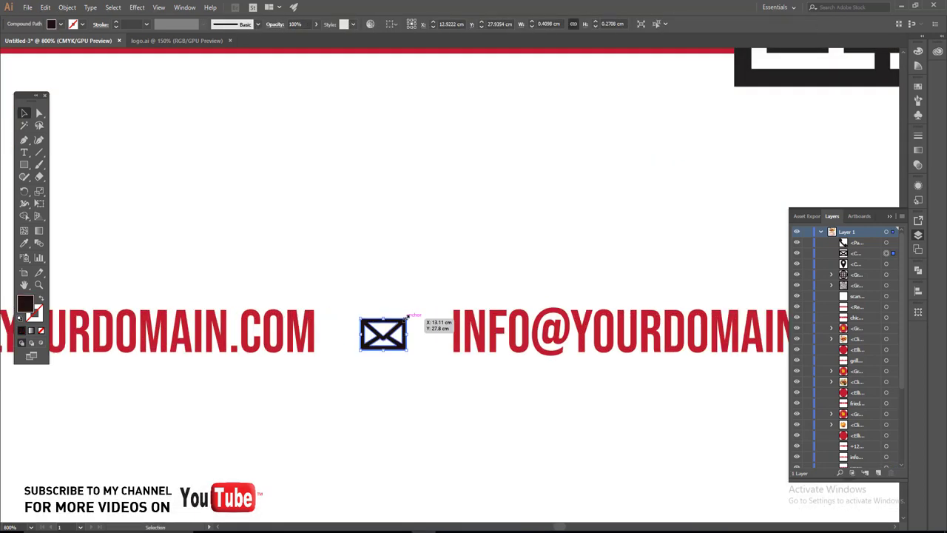
drag(412, 313, 420, 357)
click(427, 372)
- Place the phone icon beside the phone number in the contact row
scroll(427, 372, down, 1)
scroll(371, 381, down, 3)
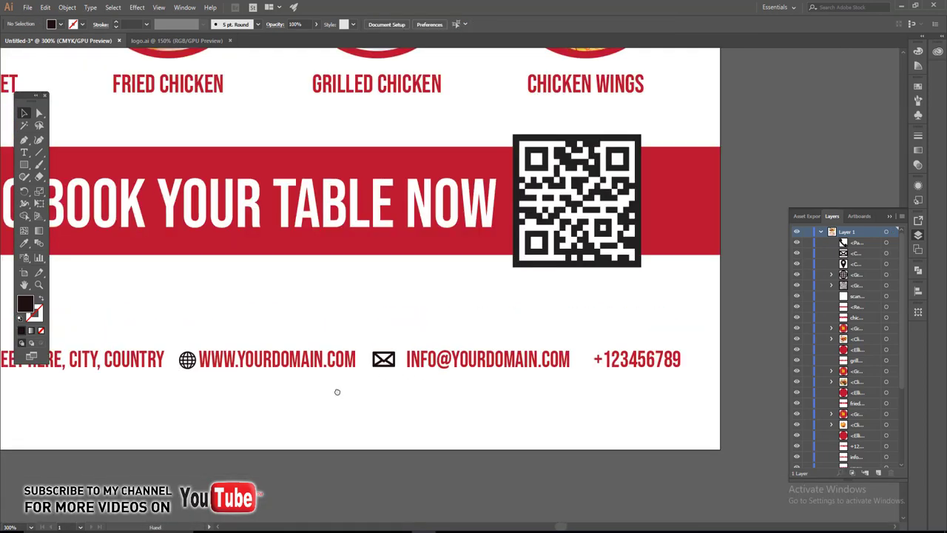
scroll(336, 393, up, 1)
drag(336, 392, 463, 326)
drag(78, 395, 770, 297)
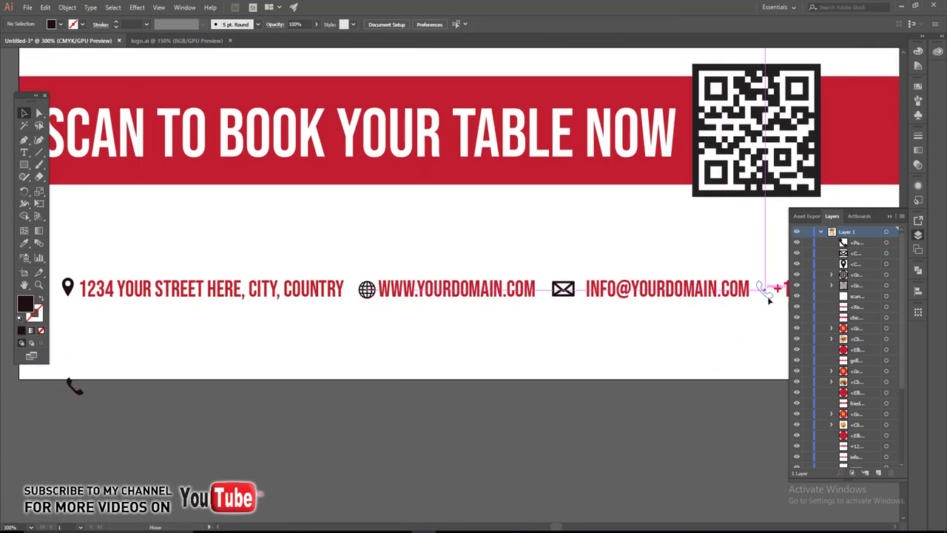
click(715, 333)
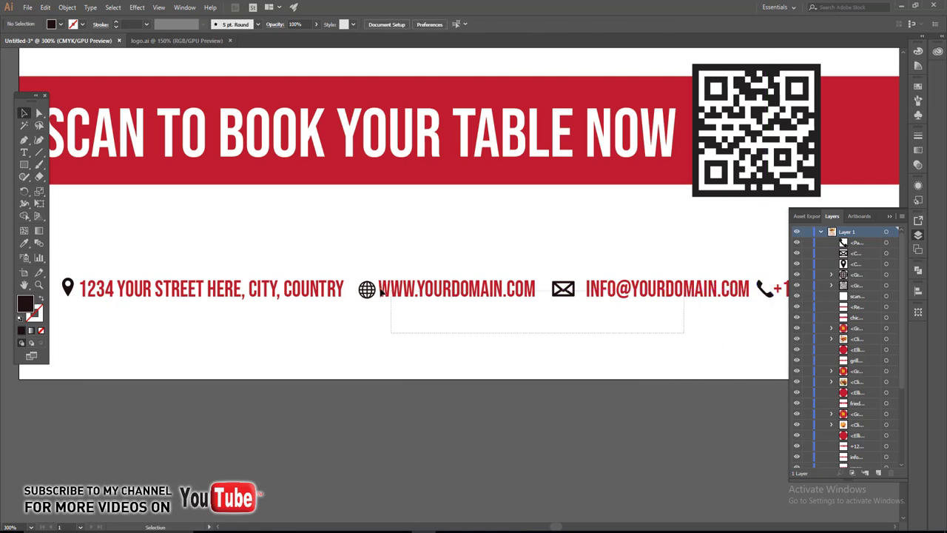
- Group every contact-line item into one object, then fit the whole flyer in the window
drag(382, 292, 360, 289)
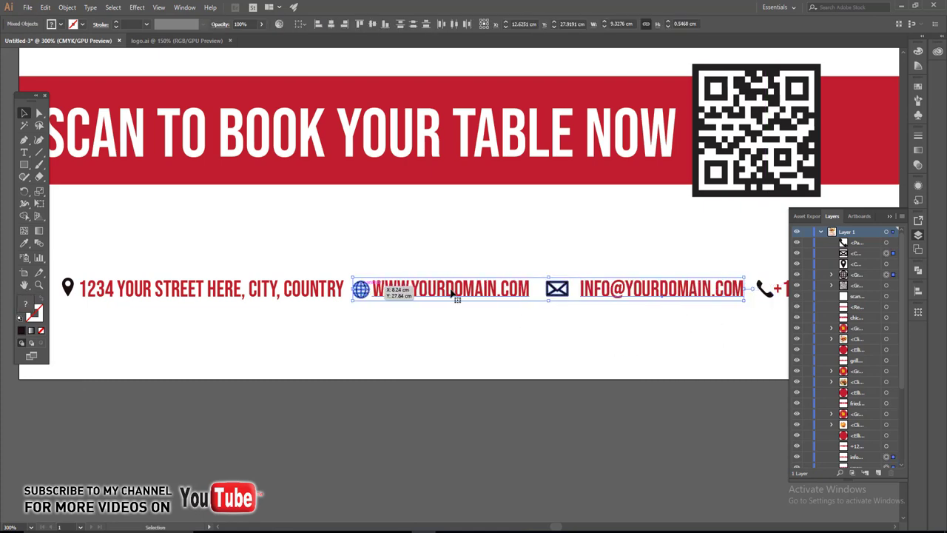
click(328, 327)
scroll(328, 328, right, 5)
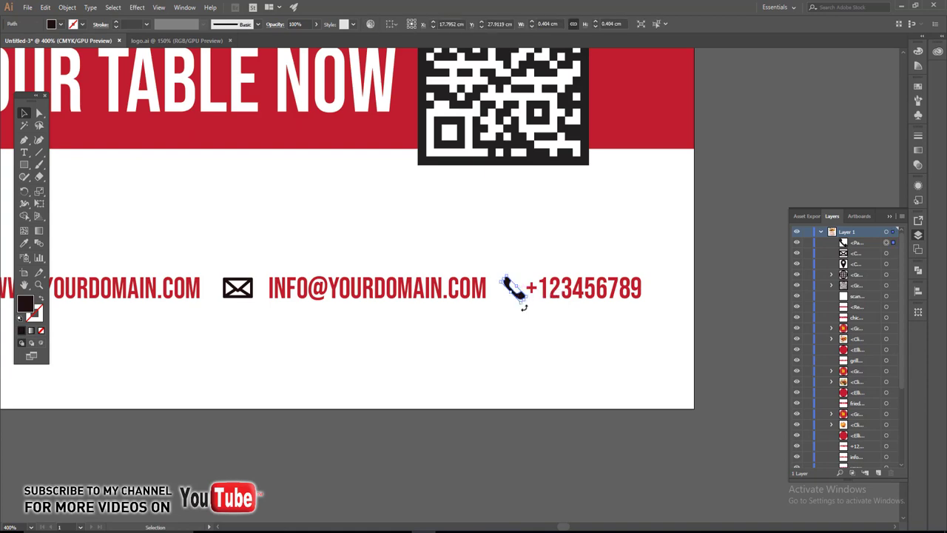
alt+scroll(530, 318, down, 1)
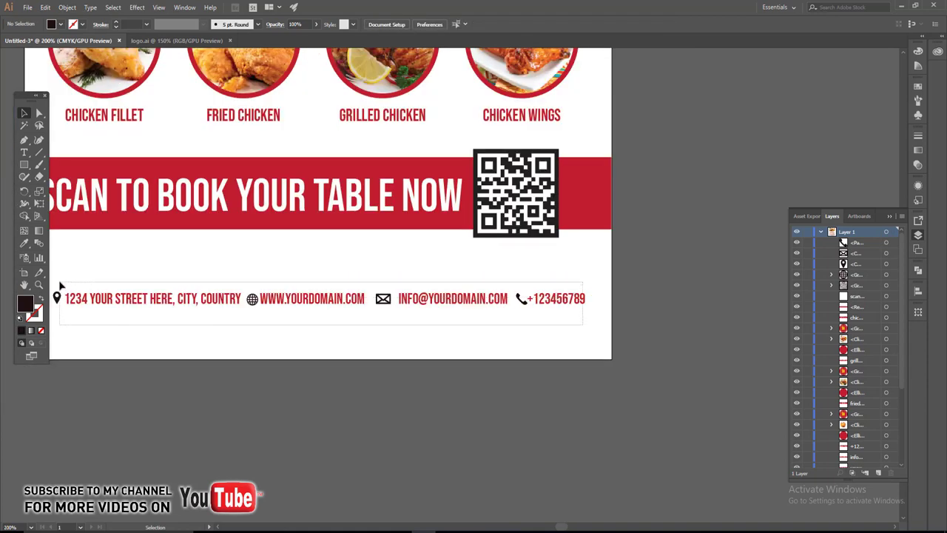
drag(582, 328, 57, 282)
drag(161, 327, 242, 336)
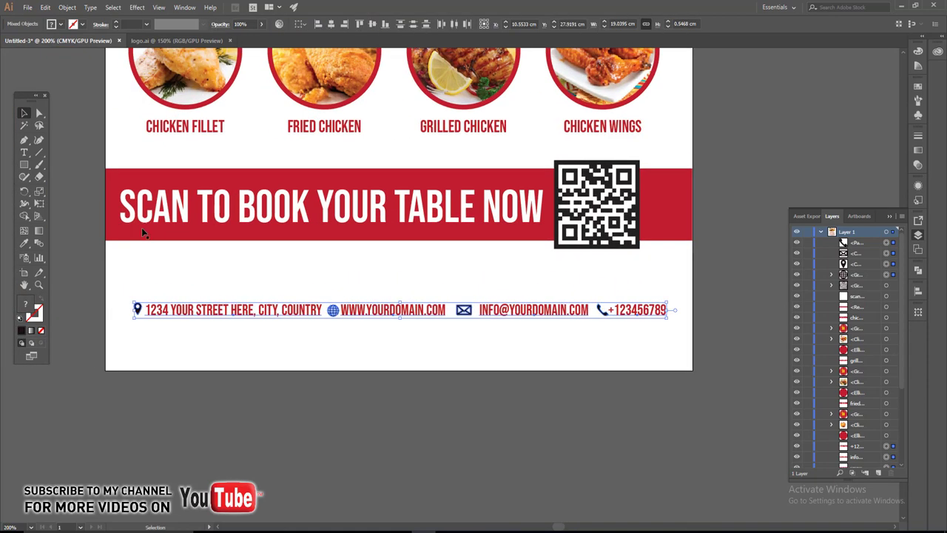
click(67, 8)
click(83, 42)
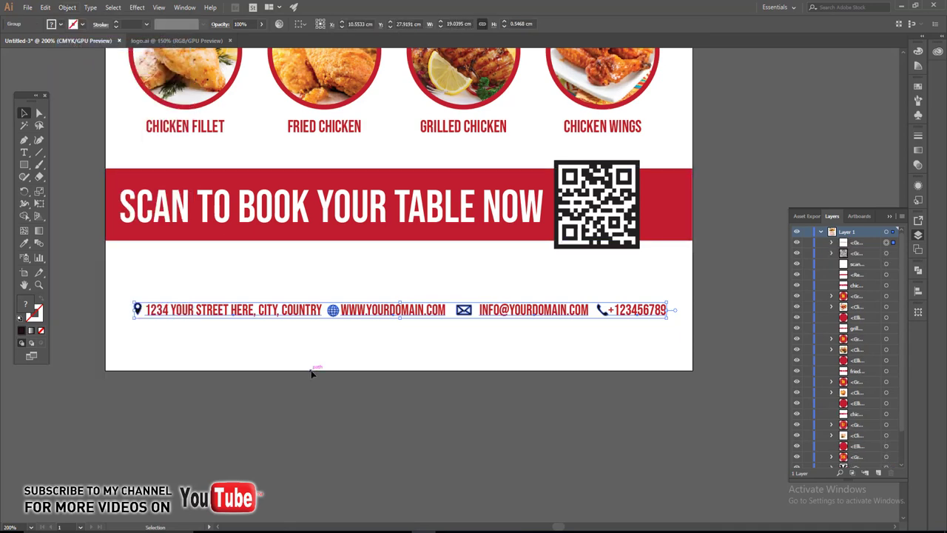
click(312, 372)
key(ctrl+0)
- Unlock and select the white zigzag edge shape
click(355, 318)
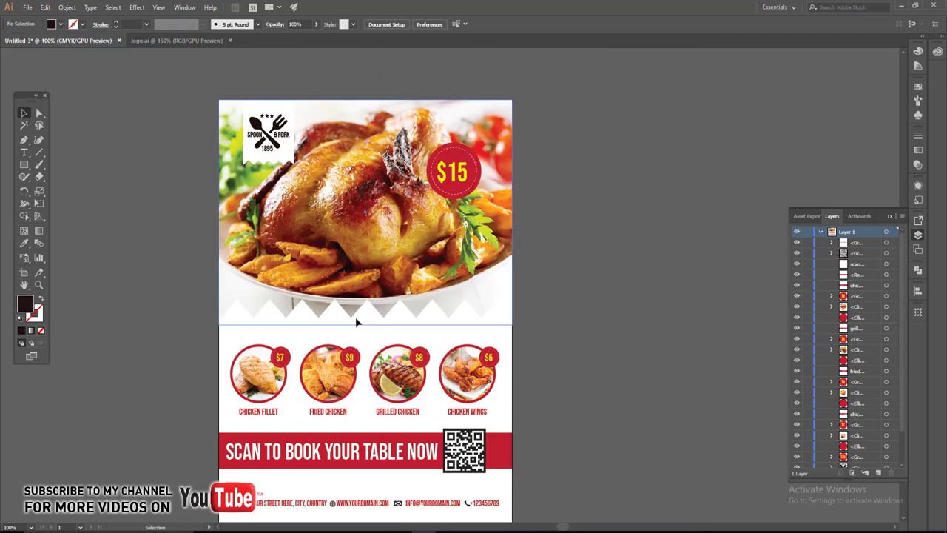
scroll(844, 370, down, 2)
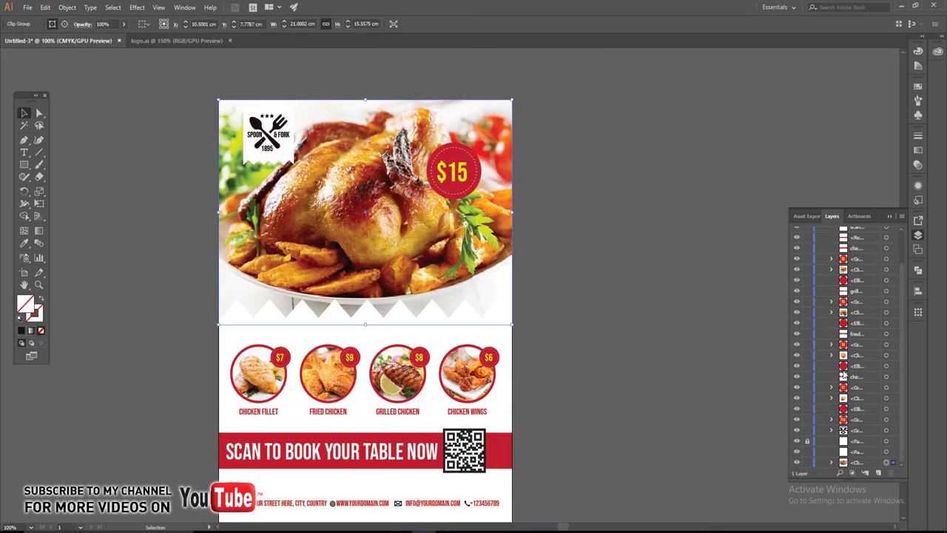
click(808, 440)
click(312, 228)
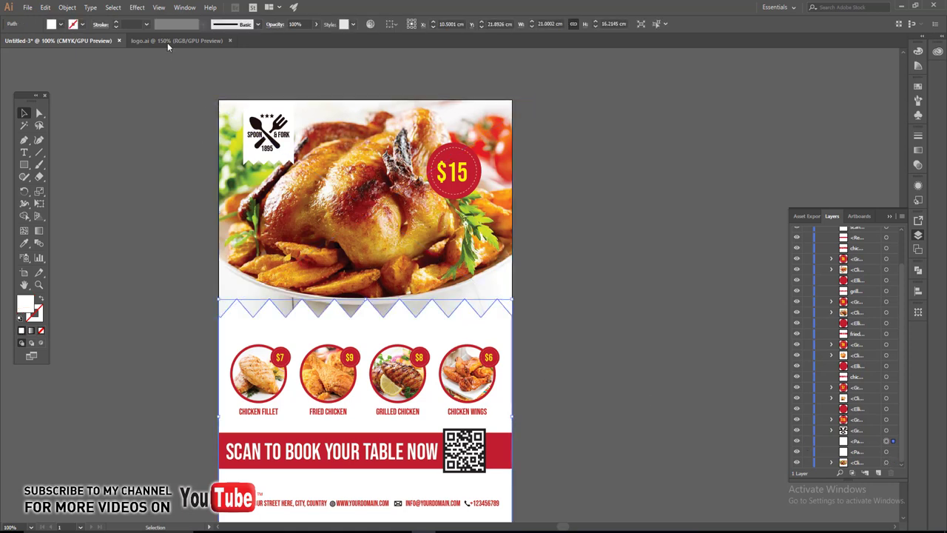
- Apply a Drop Shadow to the zigzag edge with X 0, Y -0.1 cm, blur 0.1 cm
click(137, 7)
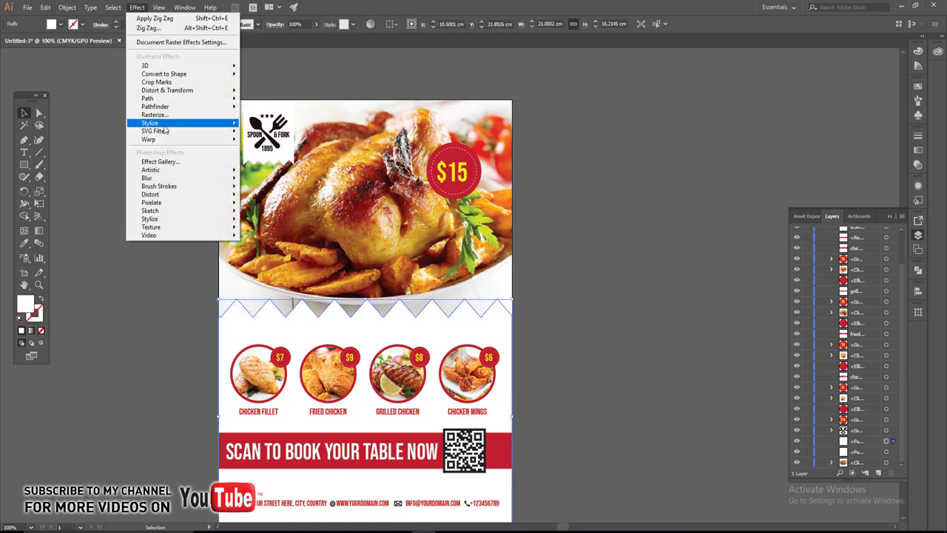
click(270, 124)
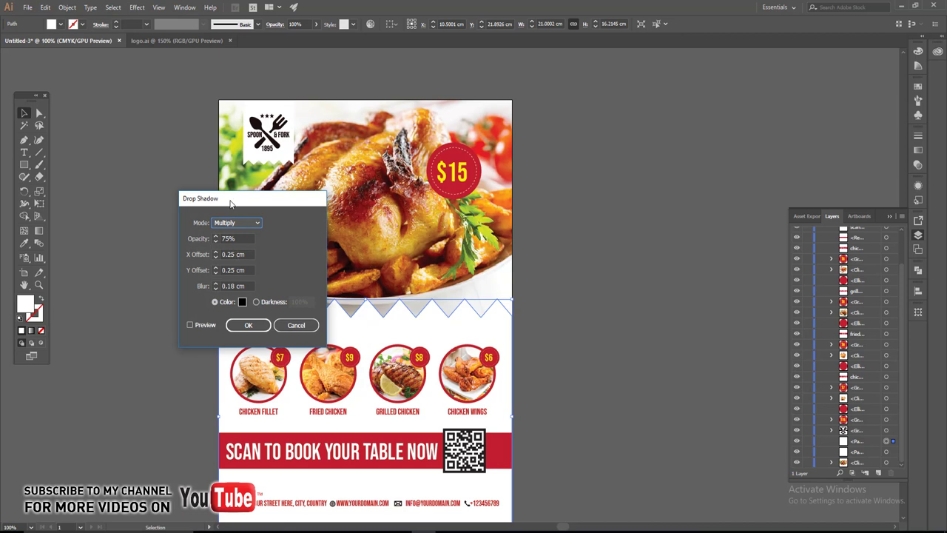
drag(233, 198, 592, 177)
double_click(582, 233)
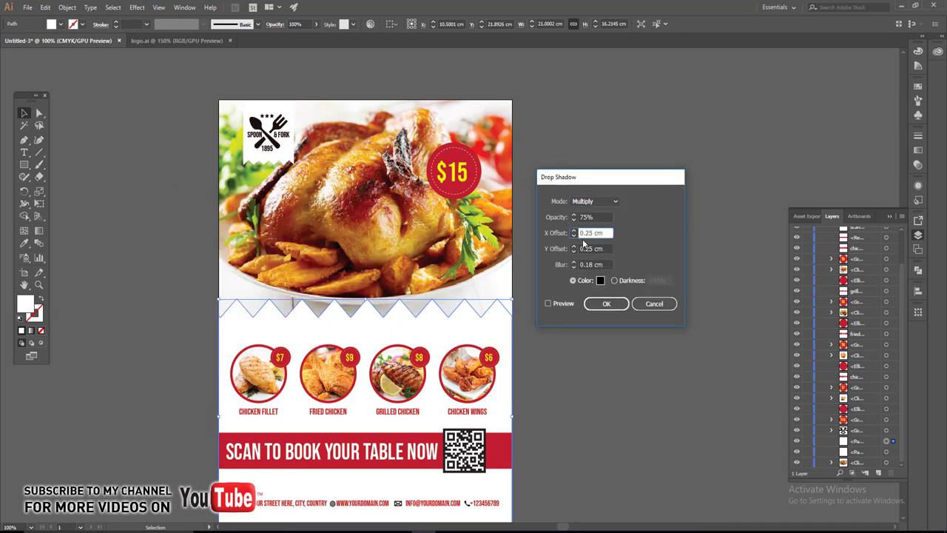
text(-)
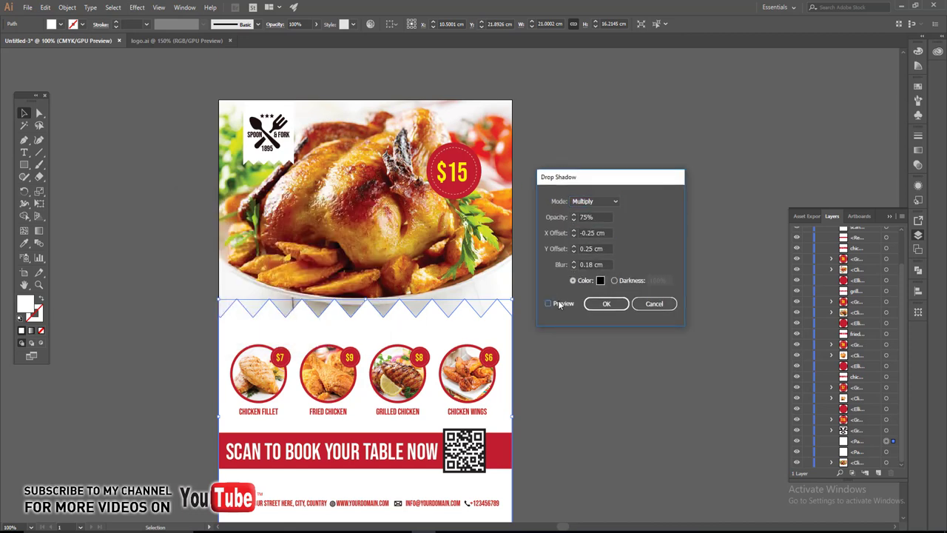
click(547, 303)
double_click(583, 249)
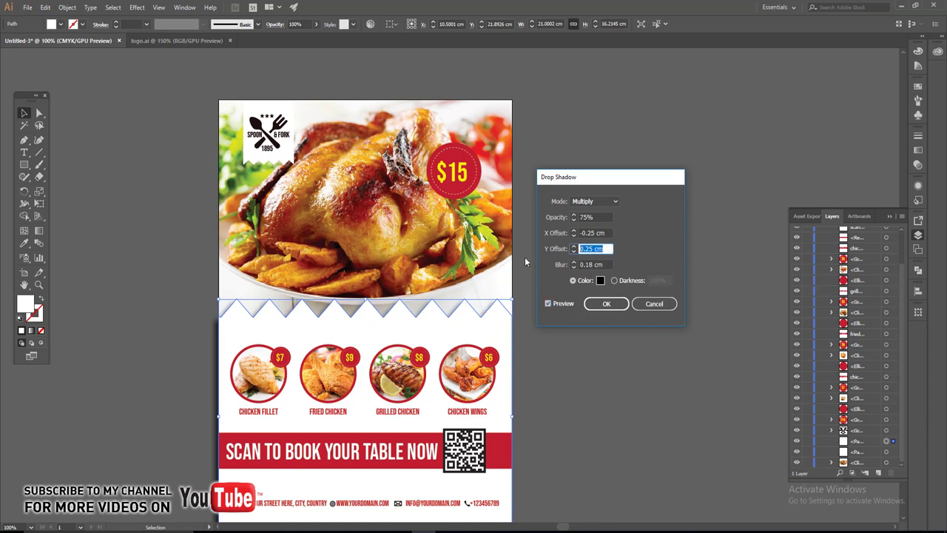
text(0)
click(598, 233)
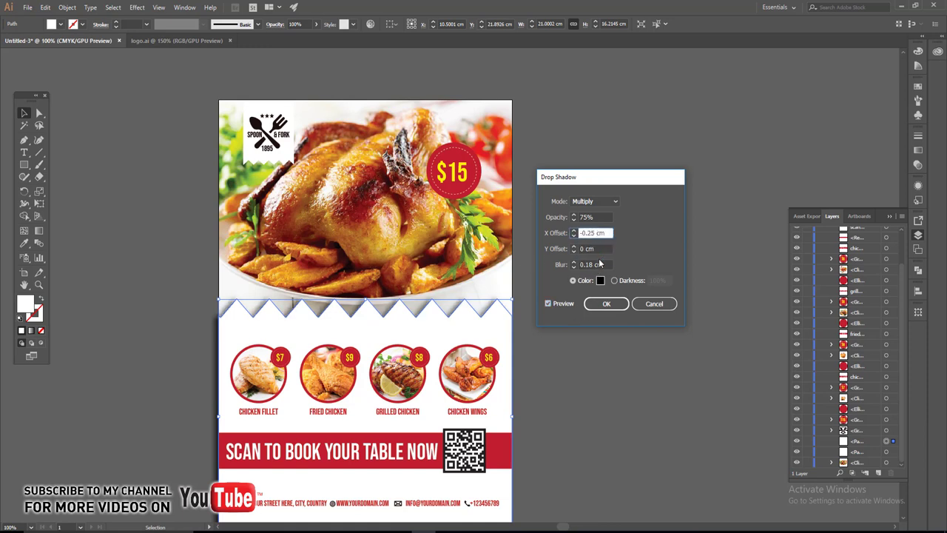
key(Tab)
key(Tab)
text(0.)
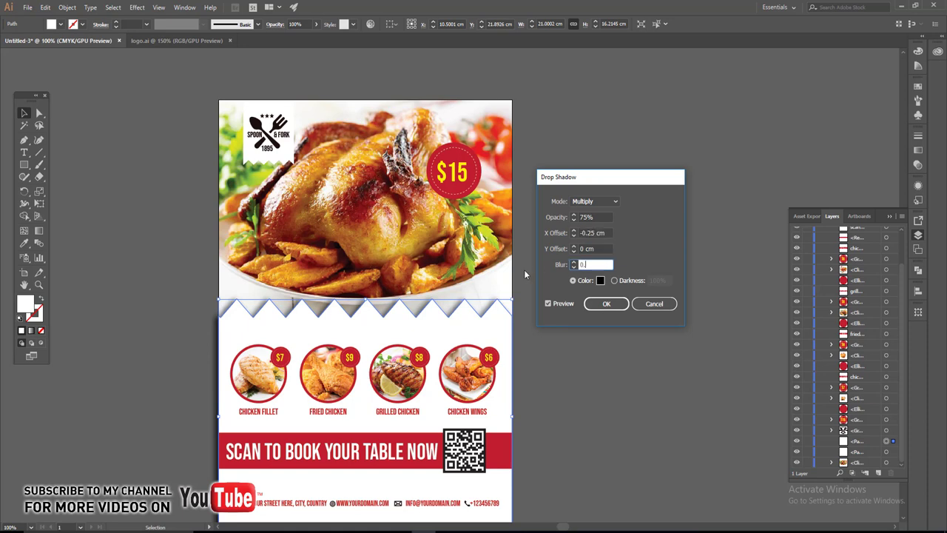
text(1)
click(598, 248)
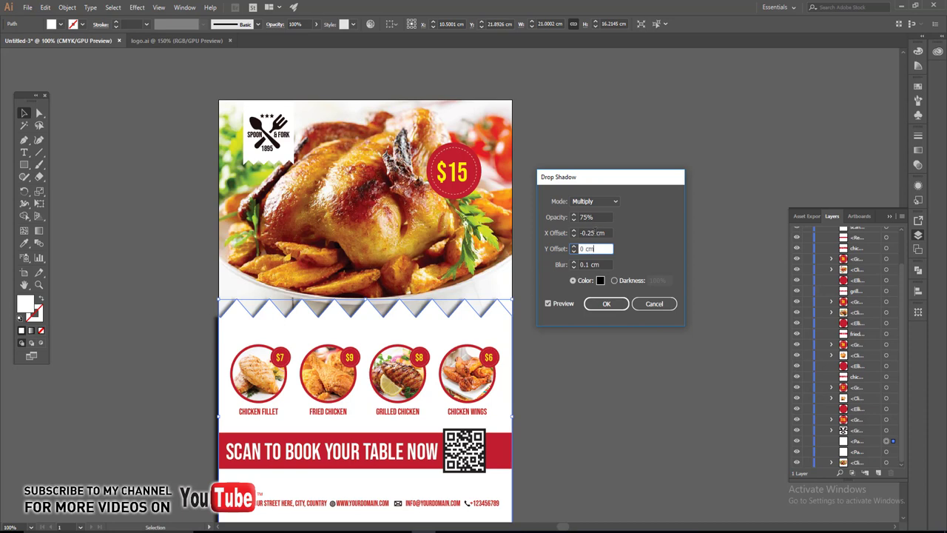
drag(592, 248, 580, 249)
text(-0.1)
key(shift+Tab)
text(0)
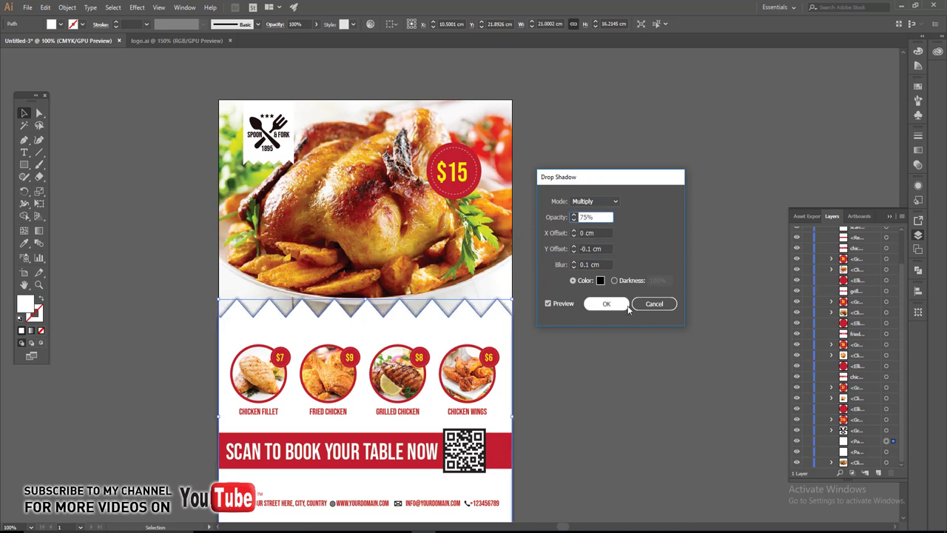
click(606, 304)
click(613, 323)
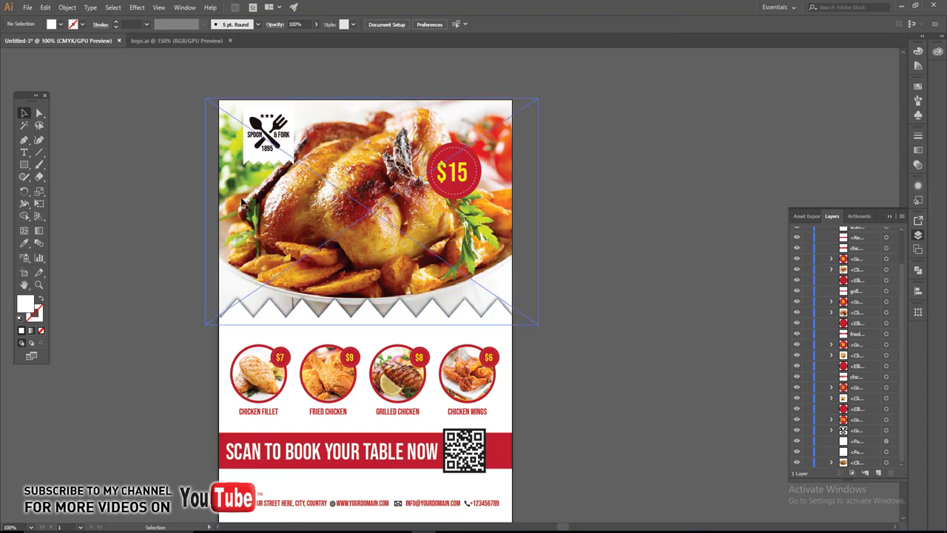
- Add a Drop Shadow to the Spoon & Fork logo with Y offset 0.1 cm, then fit the flyer
click(268, 131)
click(137, 7)
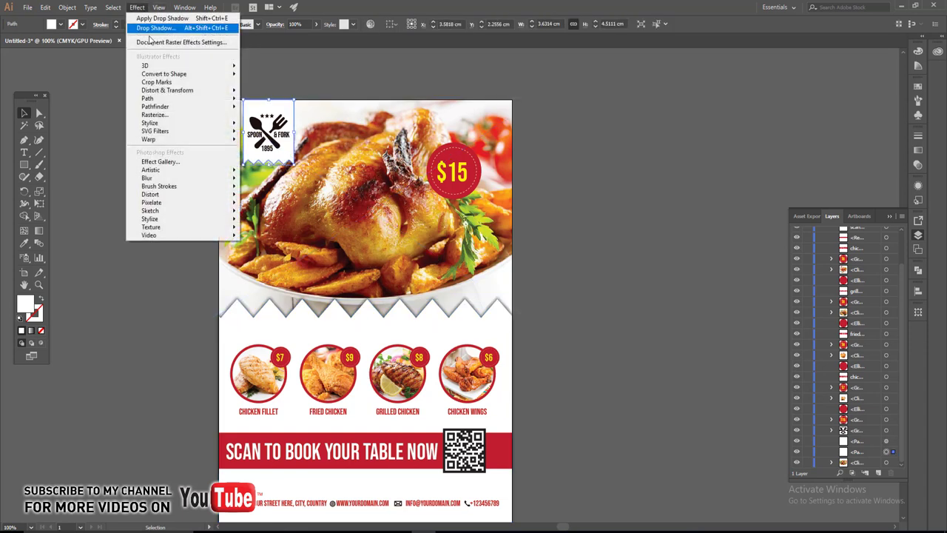
mouse_move(149, 123)
click(271, 123)
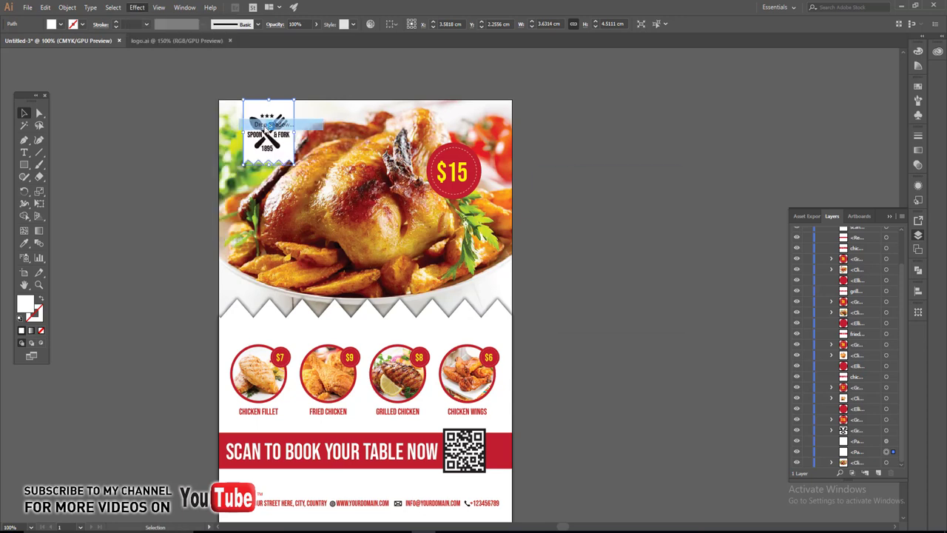
click(585, 249)
key(Delete)
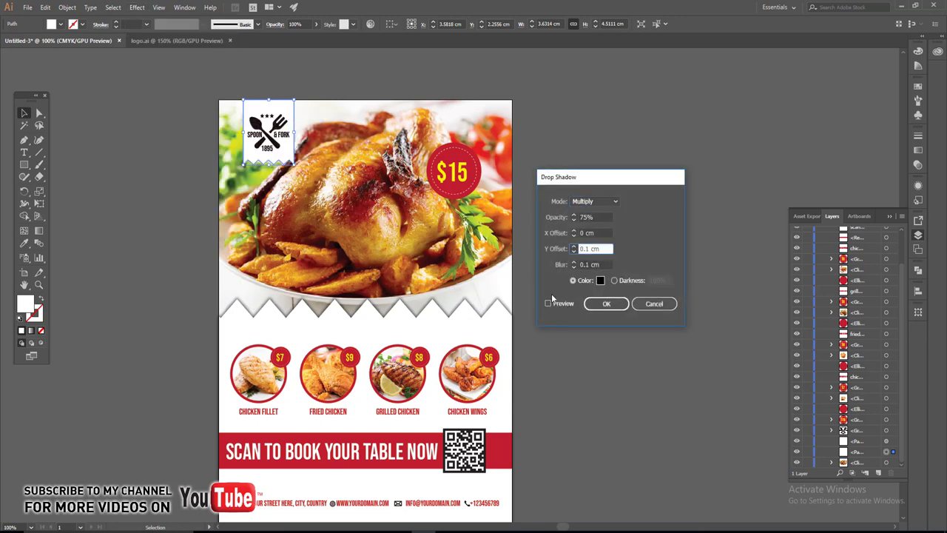
click(549, 303)
click(606, 304)
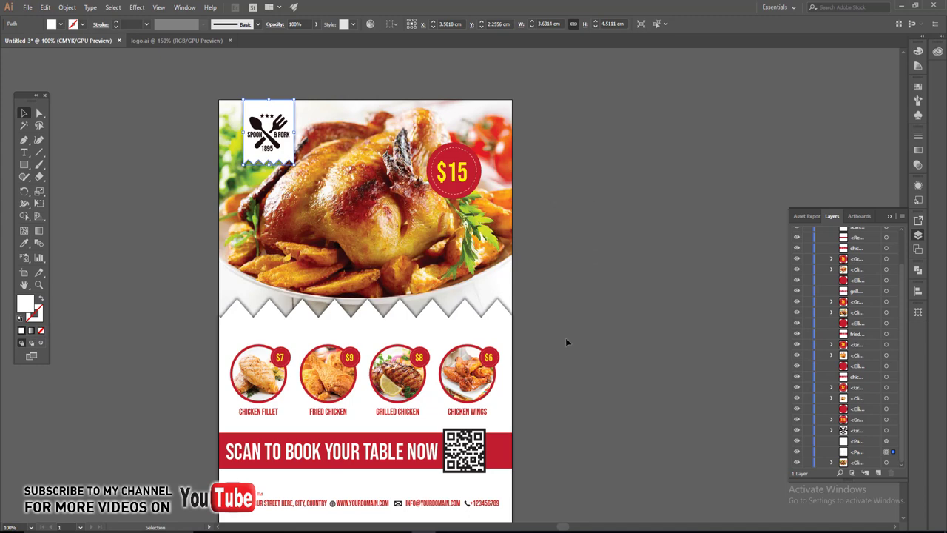
click(565, 337)
key(ctrl+0)
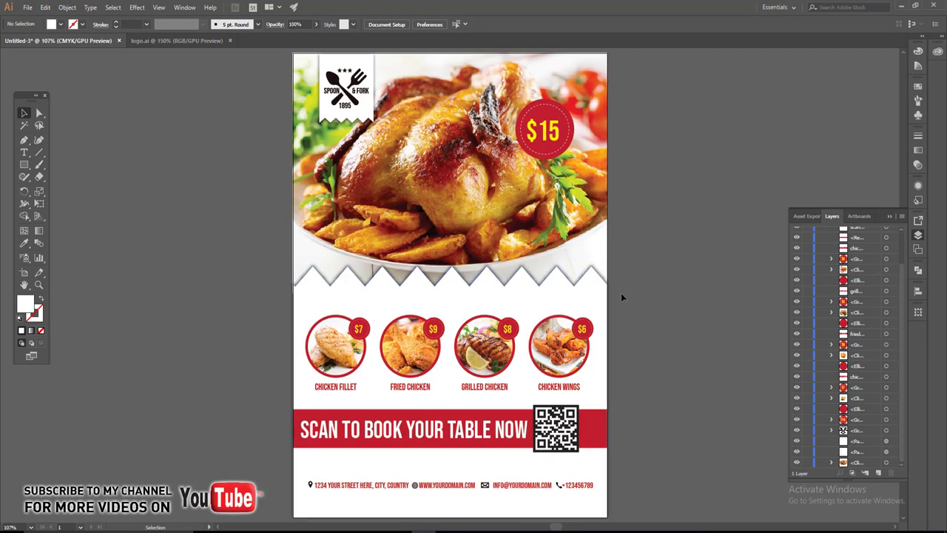
- Nudge the red booking banner and QR code down with the Down arrow
click(338, 409)
click(338, 410)
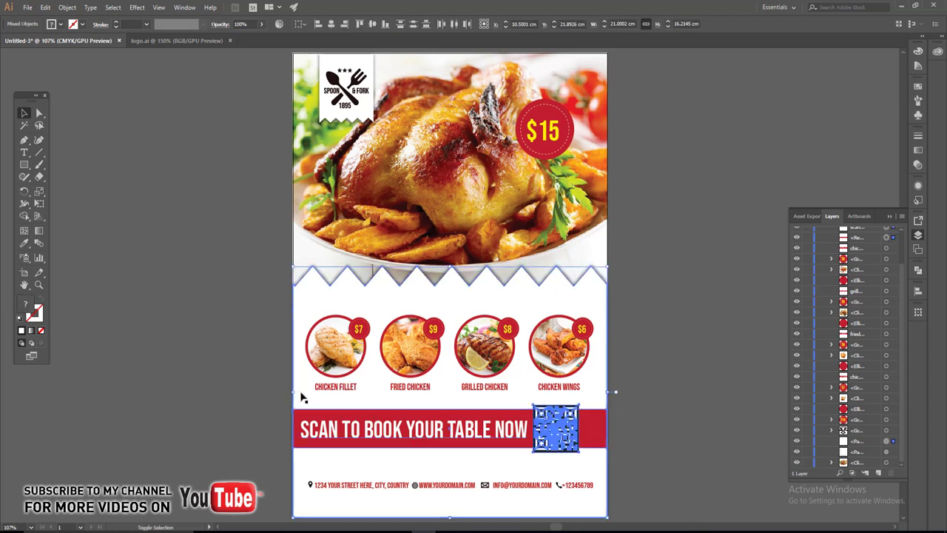
key(Down)
key(Down)
key(Down)
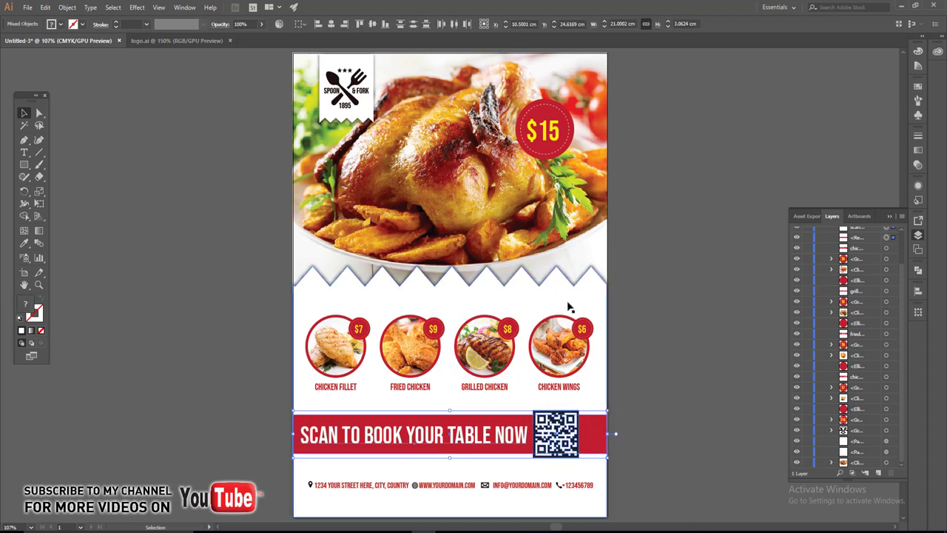
click(656, 258)
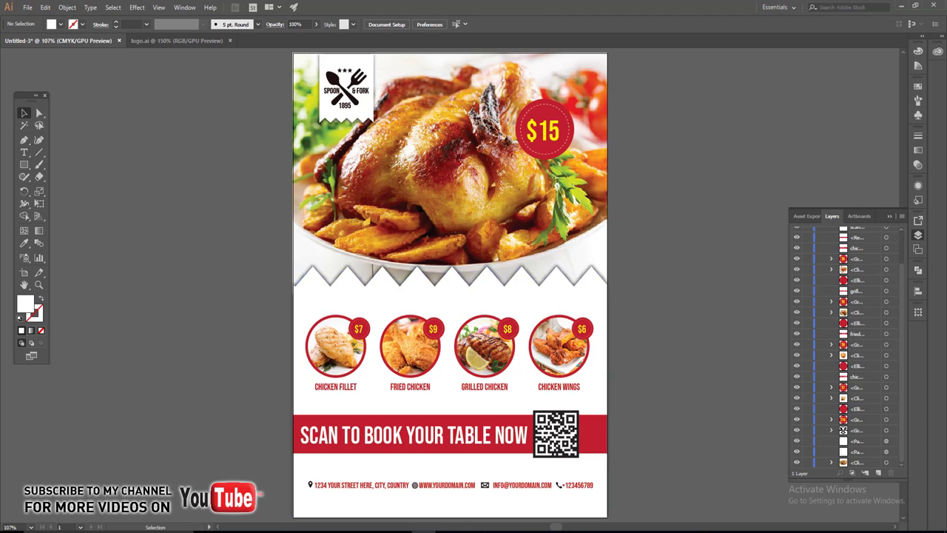